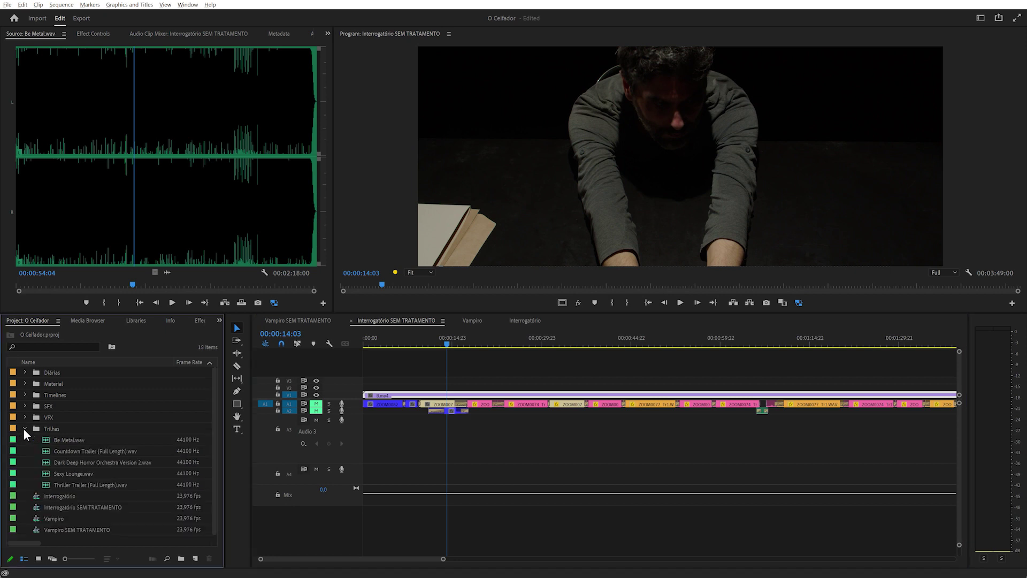
Place Sexy Lounge.wav on audio track A3 at about 13 seconds and play the scene with it.
double_click(44, 473)
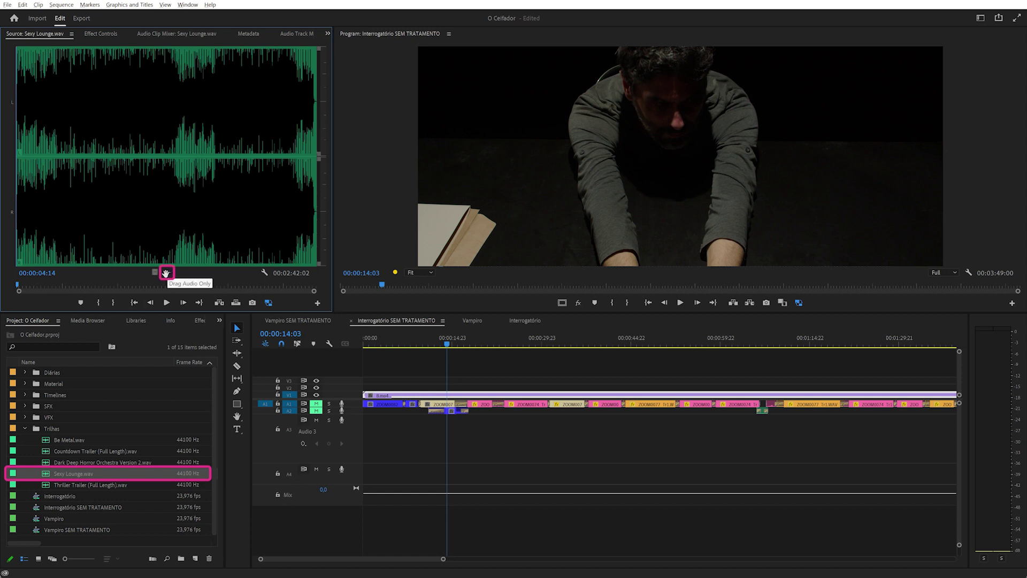
drag(196, 282, 444, 442)
click(441, 339)
key(minus)
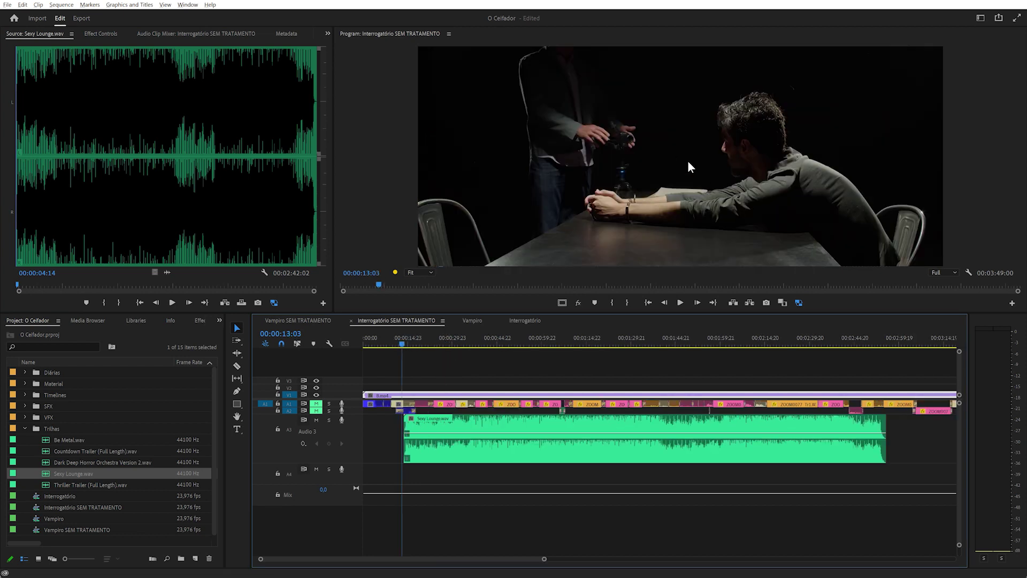
key(space)
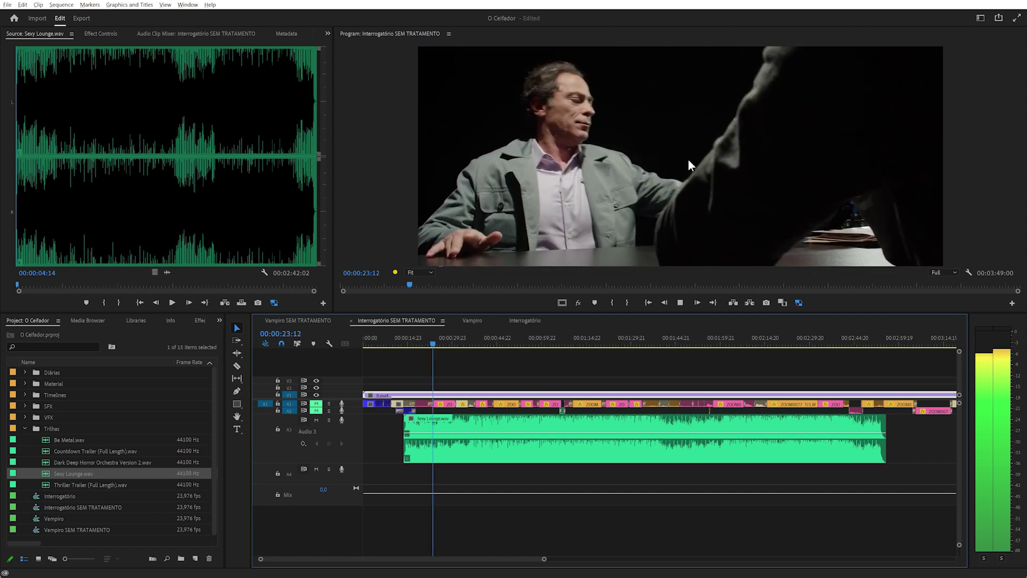
key(space)
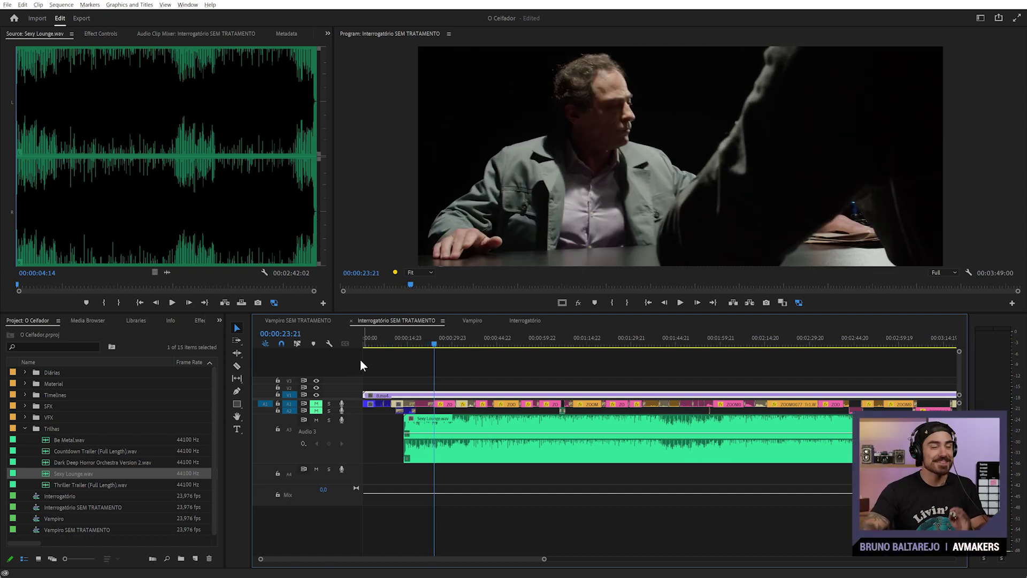
Replace Sexy Lounge.wav on track A3 with Countdown Trailer (Full Length).wav at 00:00:13:12 and play the scene with it.
drag(416, 342, 403, 350)
key(=)
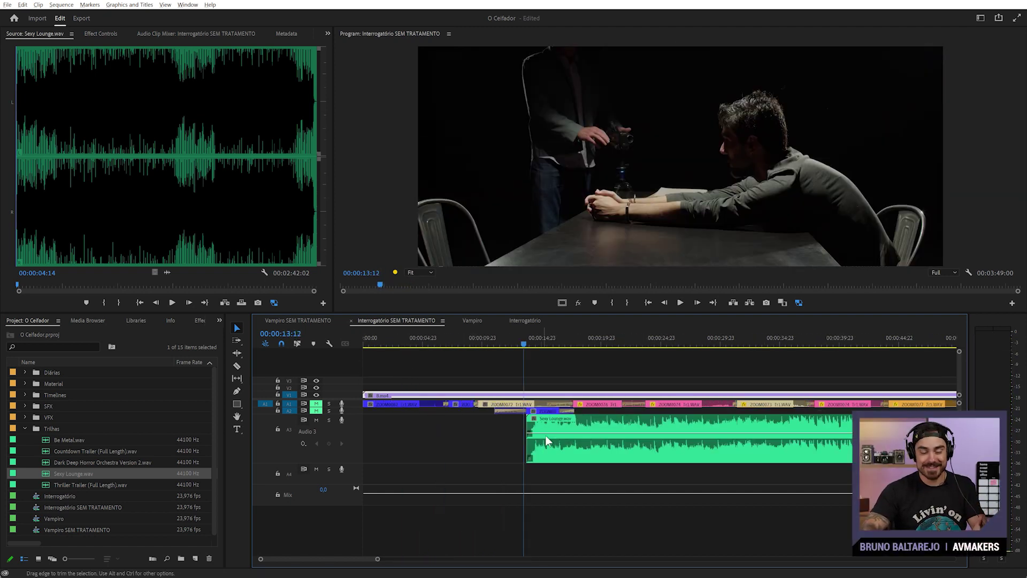
key(Delete)
drag(86, 451, 524, 447)
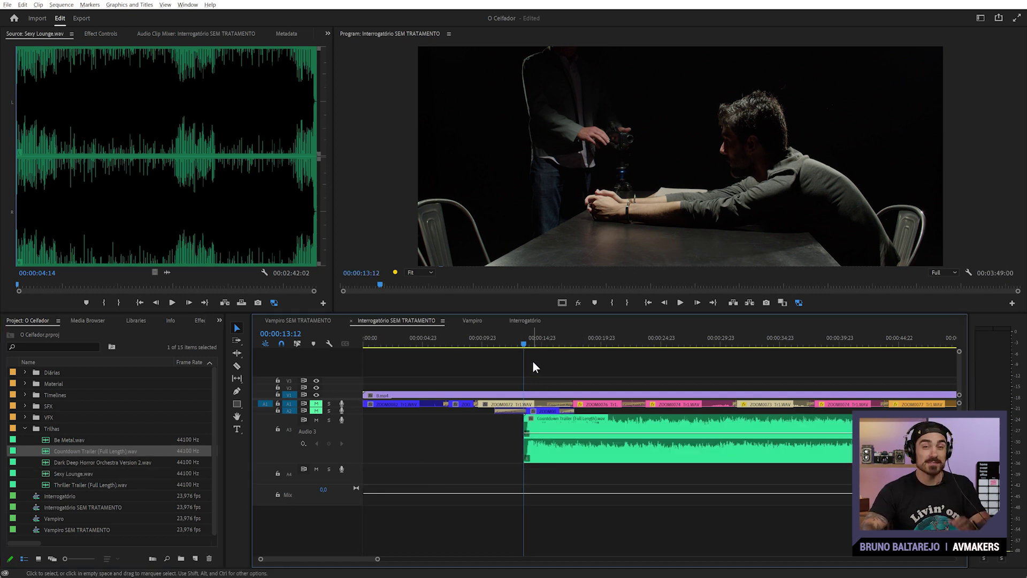
key(minus)
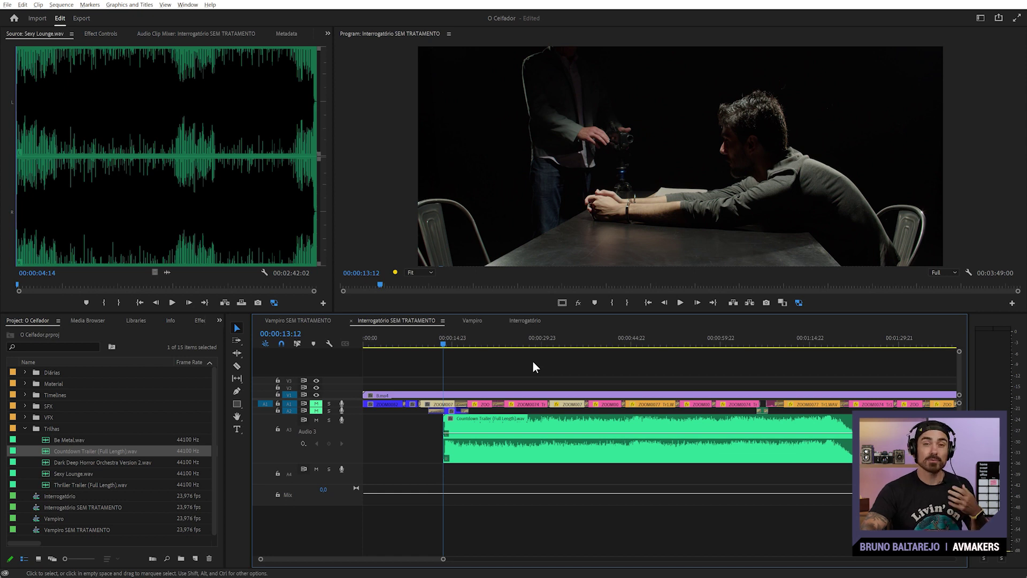
key(space)
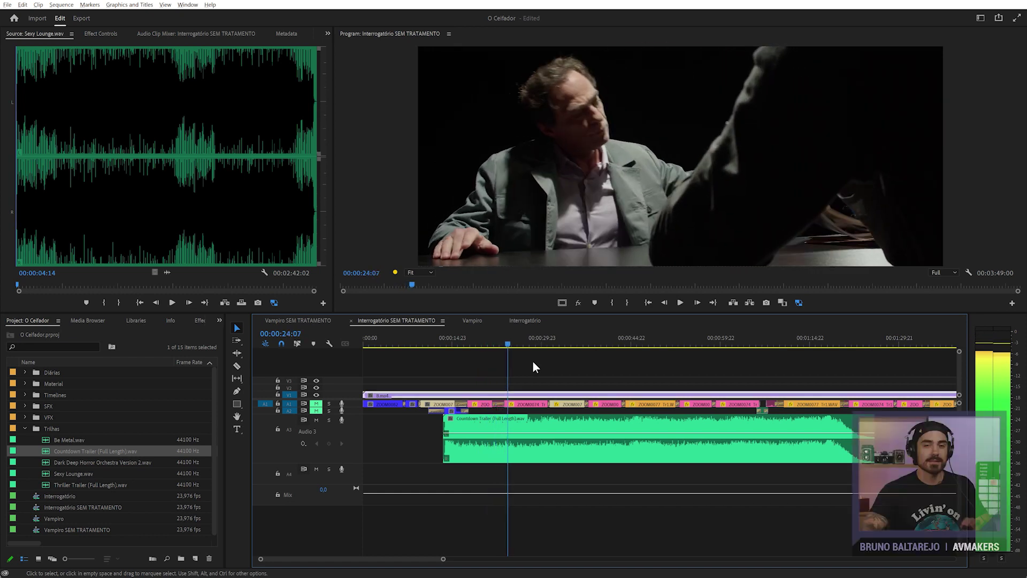
key(space)
Replace the Countdown Trailer music on track A3 with Be Metal.wav at about 15 seconds and play the scene with it.
click(481, 428)
key(Delete)
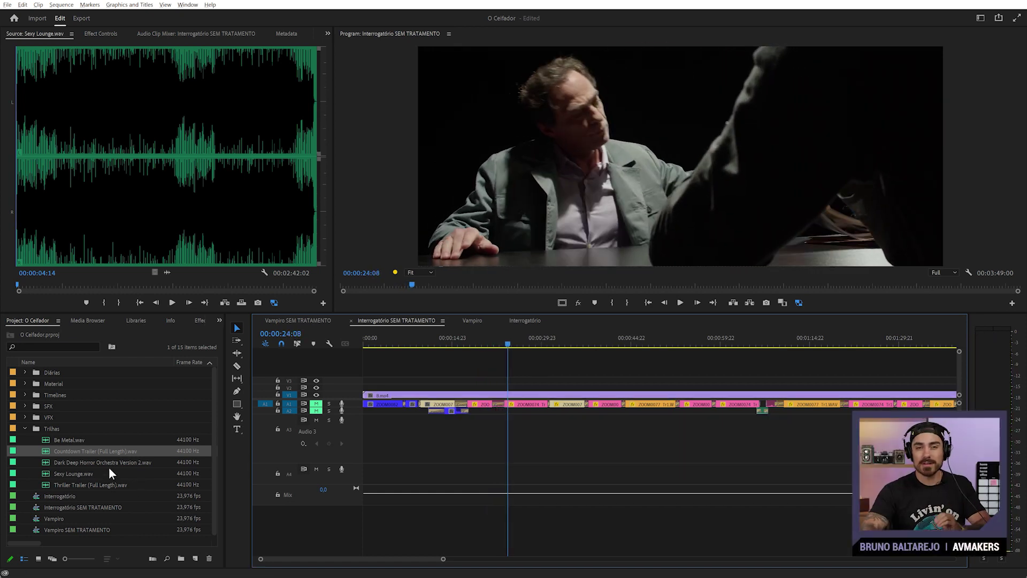
double_click(44, 439)
drag(44, 442, 459, 436)
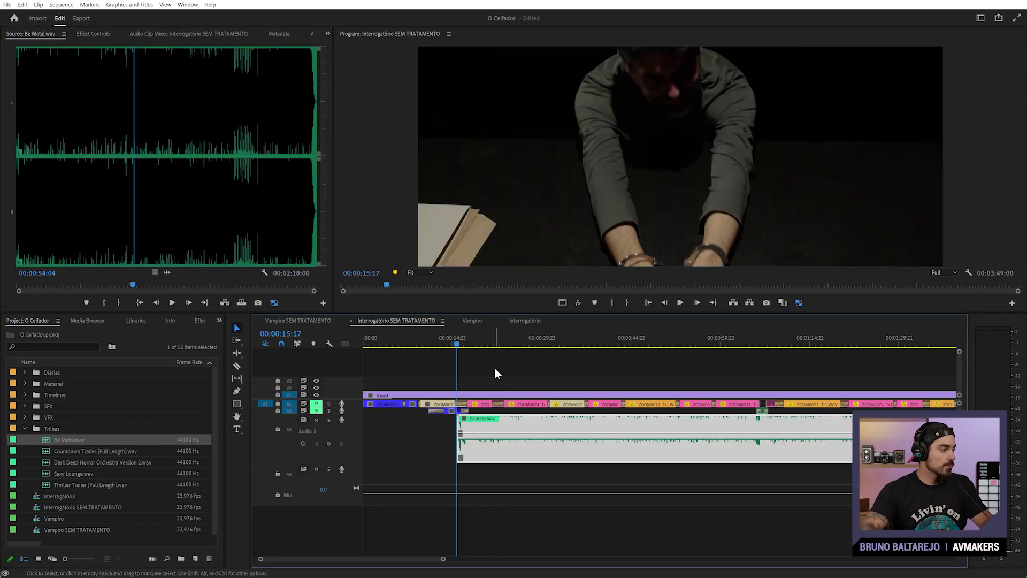
key(space)
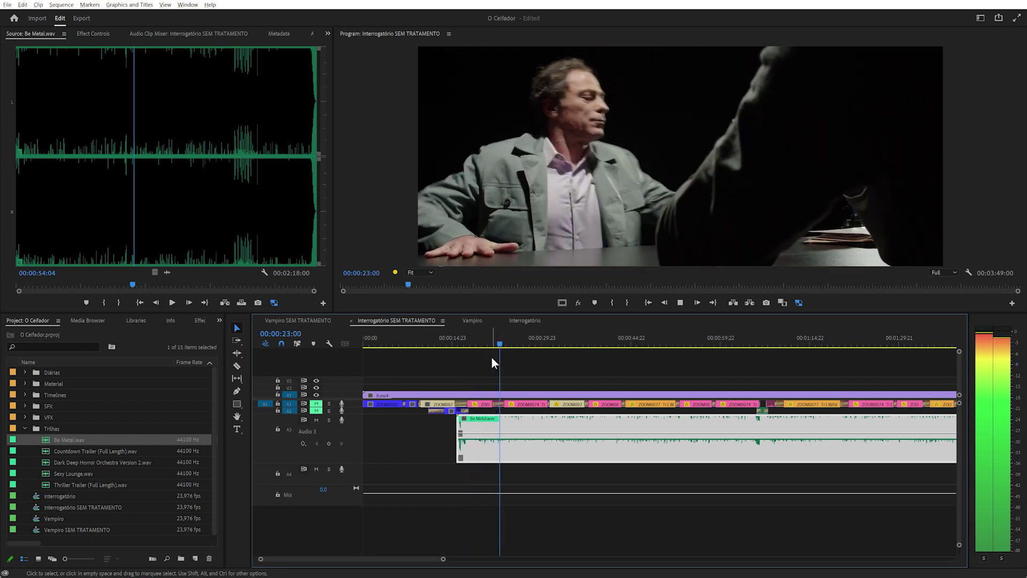
key(space)
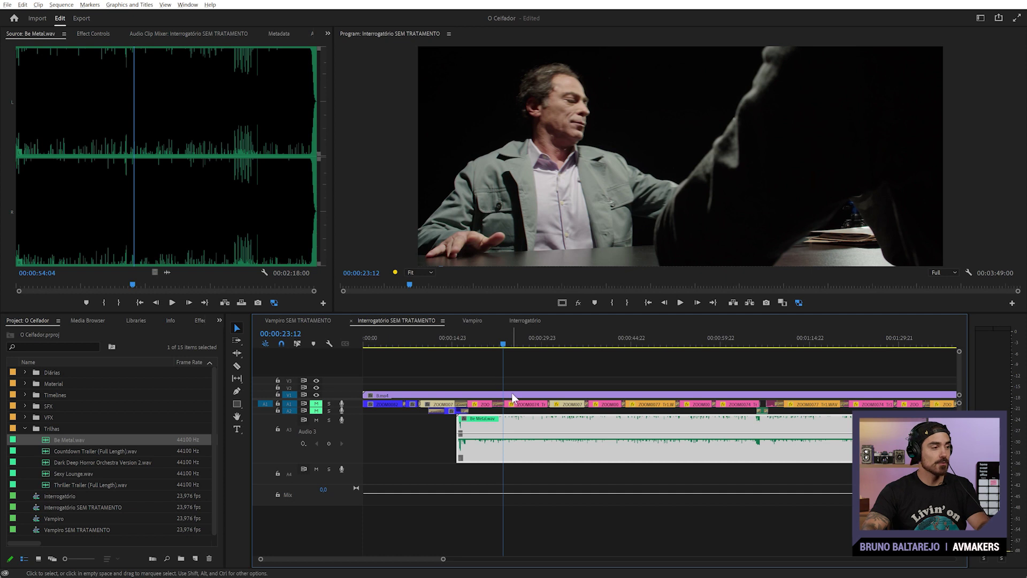
Replace Be Metal.wav on track A3 with Countdown Trailer (Full Length).wav at about 14 seconds and increase the track's height.
key(=)
click(546, 343)
key(ctrl+z)
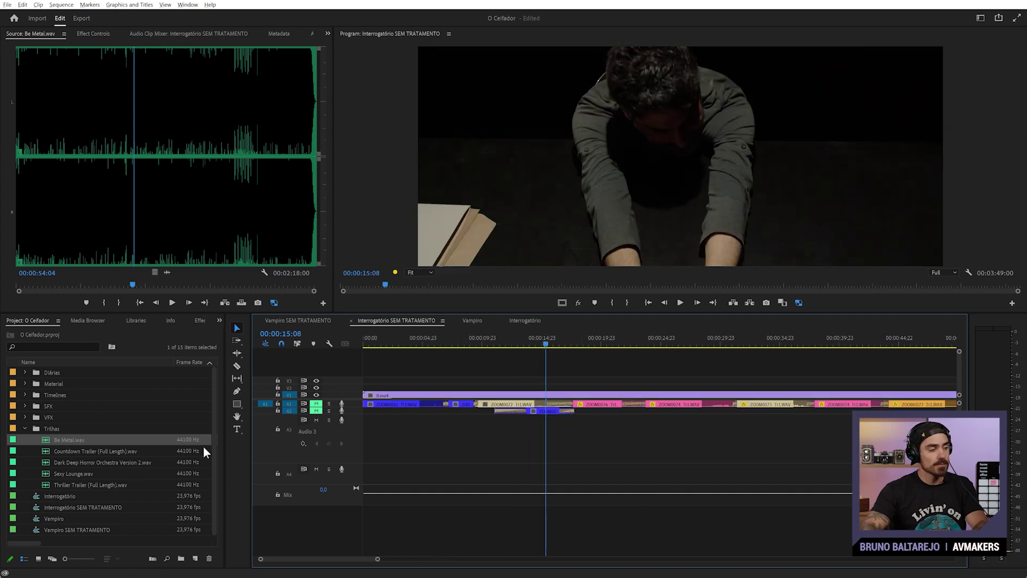
drag(38, 455, 538, 439)
drag(346, 464, 351, 479)
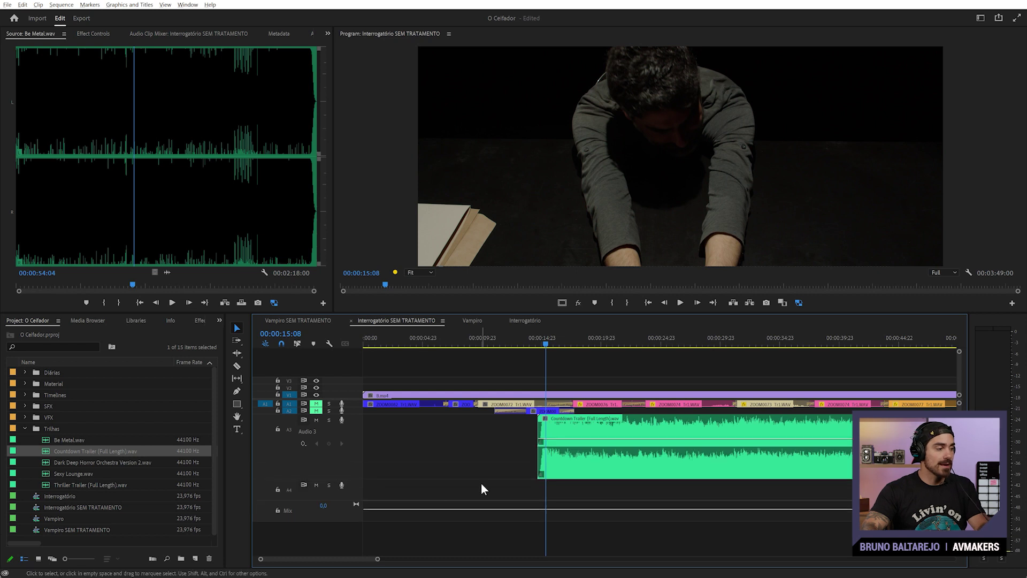
key(minus)
key(minus)
key(minus)
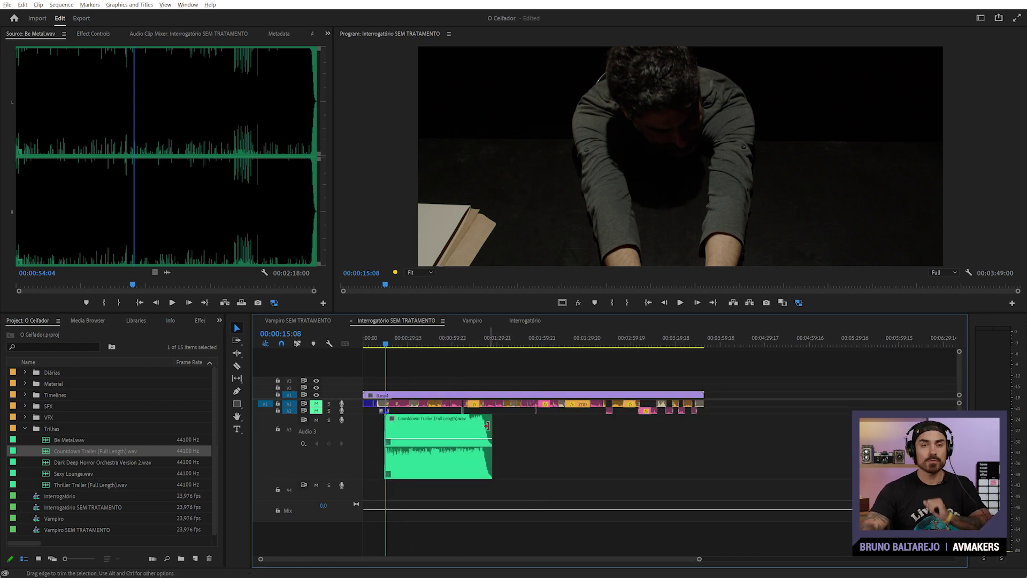
In the Vampiro SEM TRATAMENTO sequence, mute track A1 and unmute tracks A3, A4 and A5.
click(309, 319)
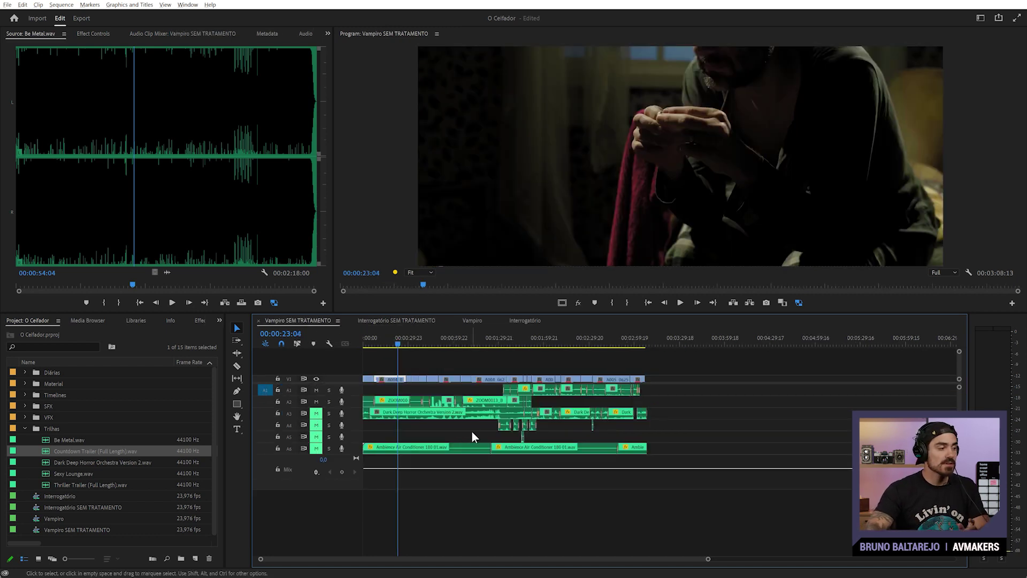
key(equal)
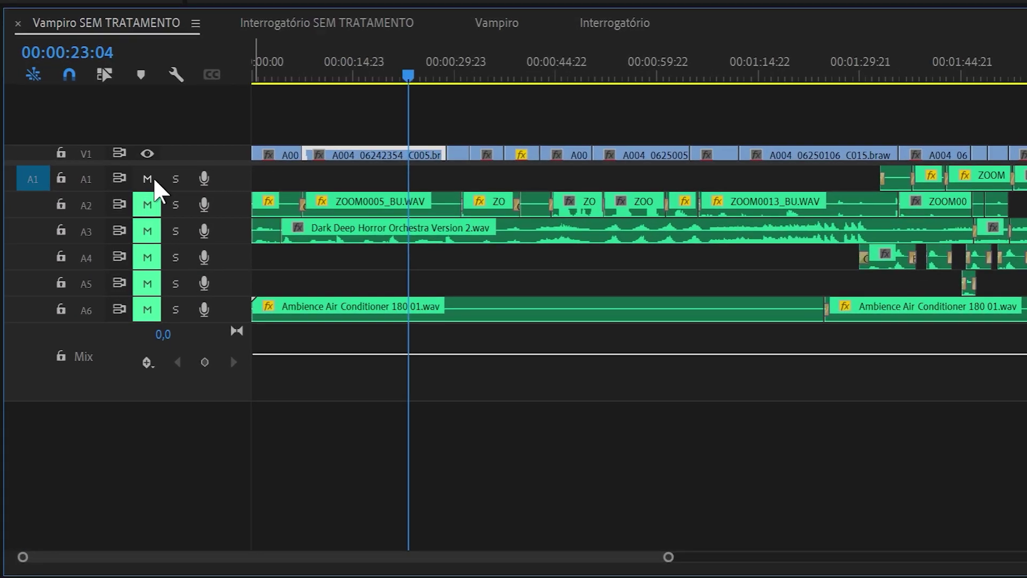
click(316, 390)
click(316, 401)
click(316, 414)
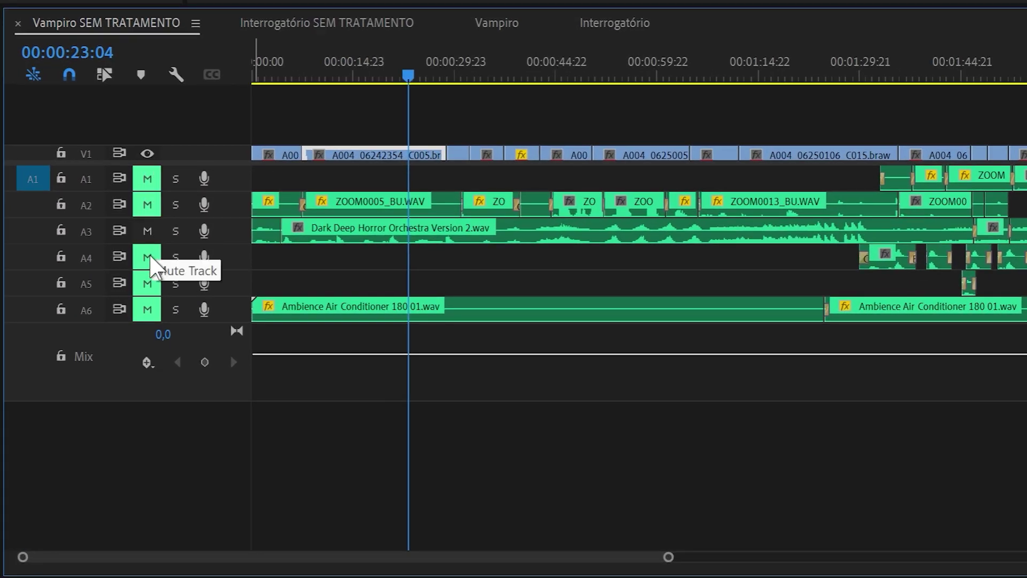
click(149, 256)
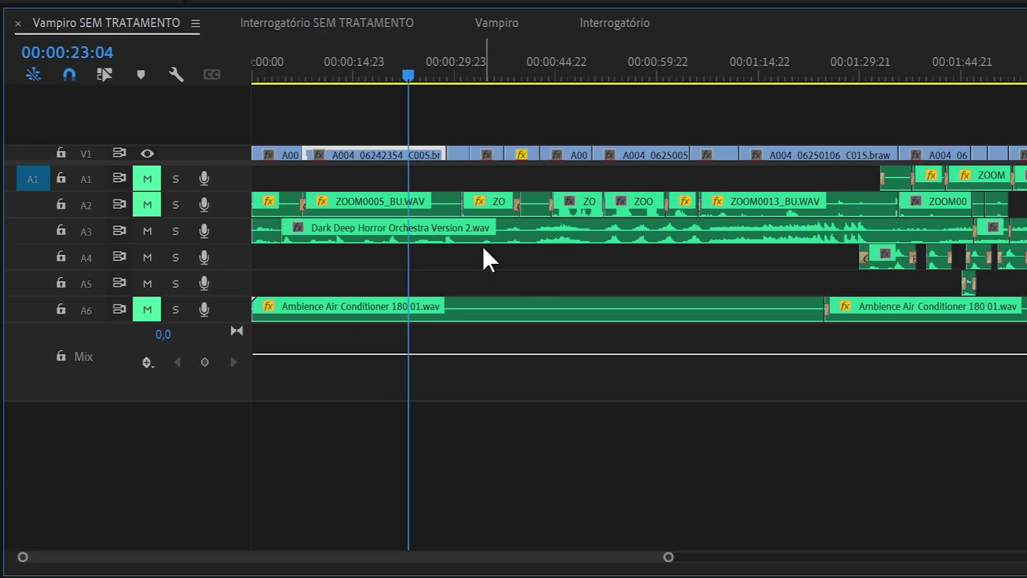
Inspect the separate Dark Deep Horror Orchestra music segments along track A3.
key(minus)
click(471, 236)
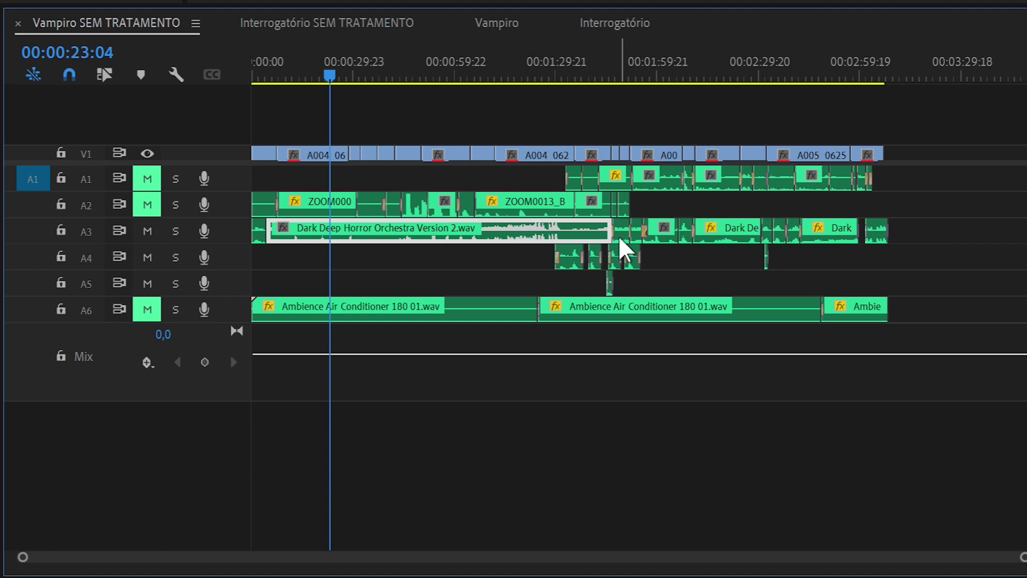
click(622, 232)
click(733, 243)
click(830, 242)
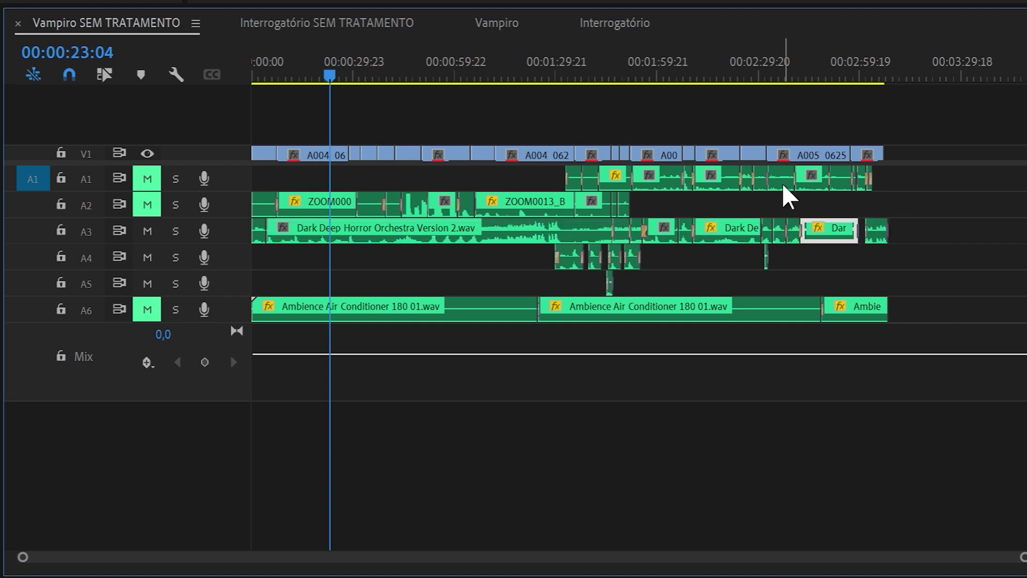
Play the Vampiro SEM TRATAMENTO sequence across its music cuts, including the section from 00:02:32:08.
click(508, 79)
click(531, 79)
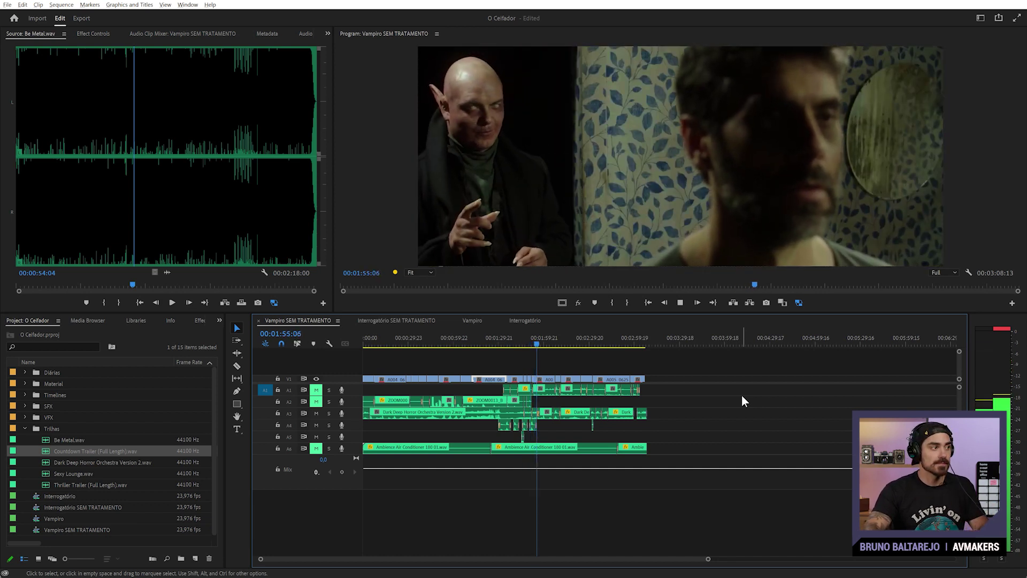
drag(600, 338, 592, 339)
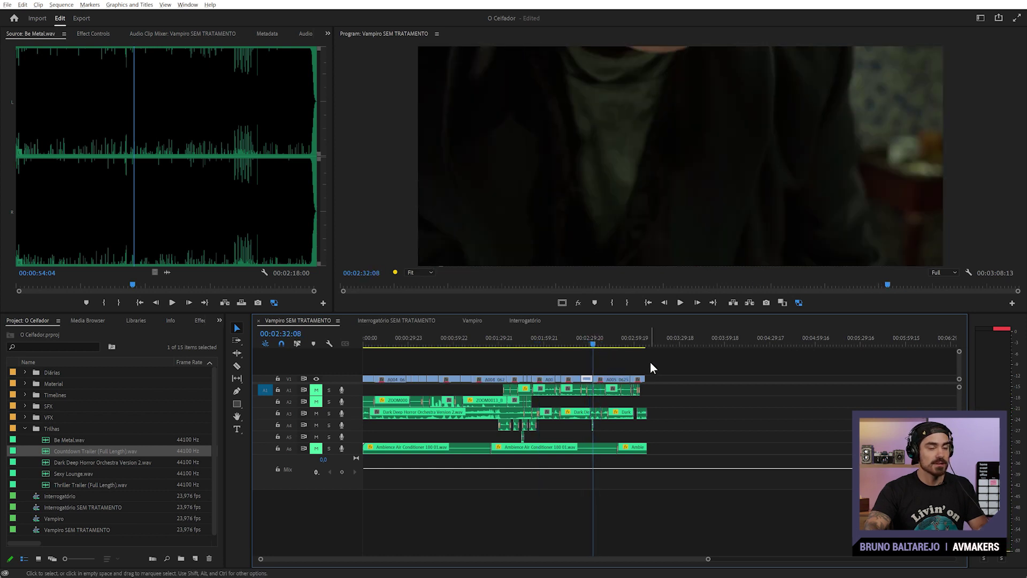
key(space)
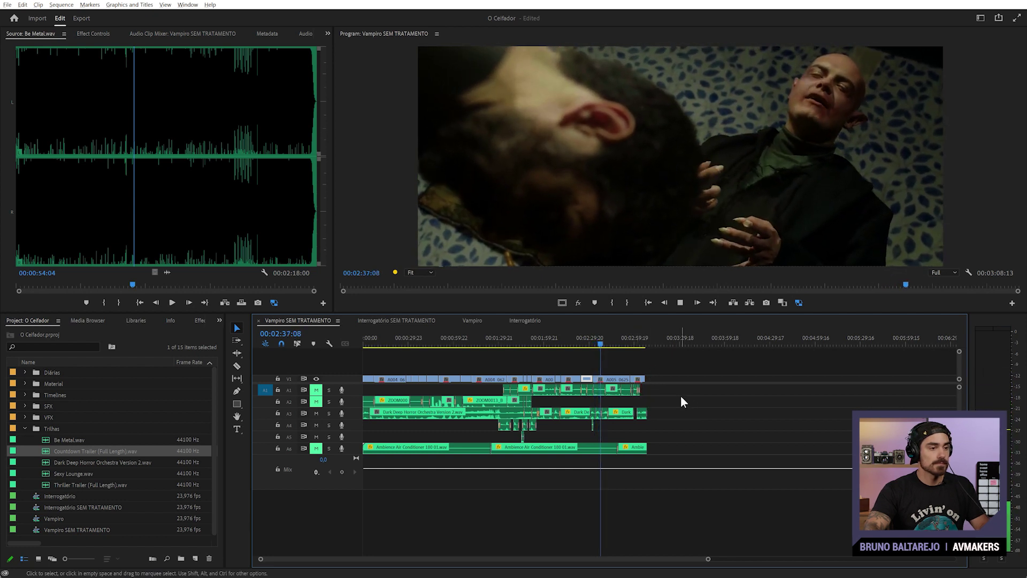
In Interrogatório SEM TRATAMENTO, move the Countdown Trailer music to the sequence start and Remix it to a target duration of 00:03:49:00.
key(=)
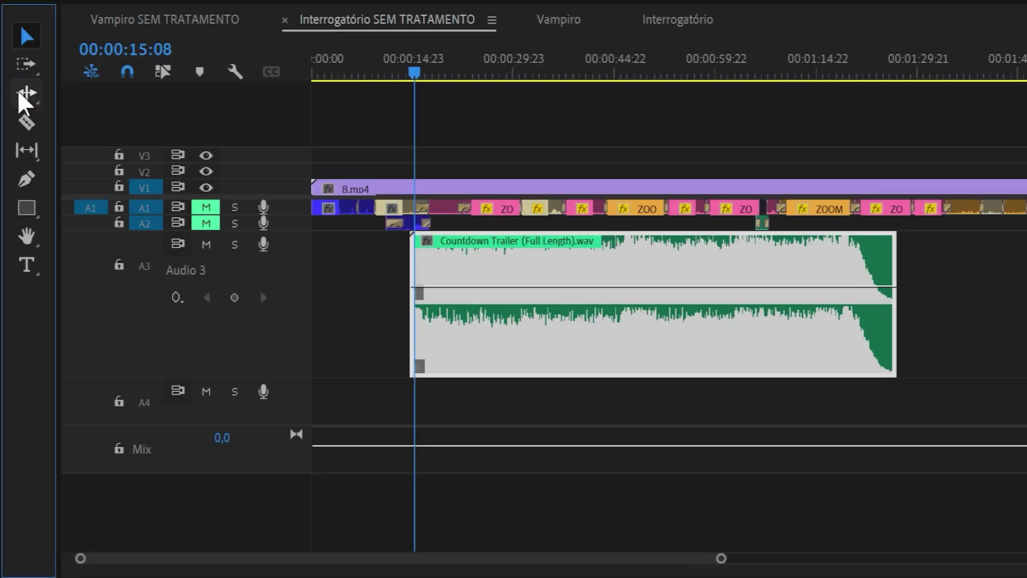
click(24, 94)
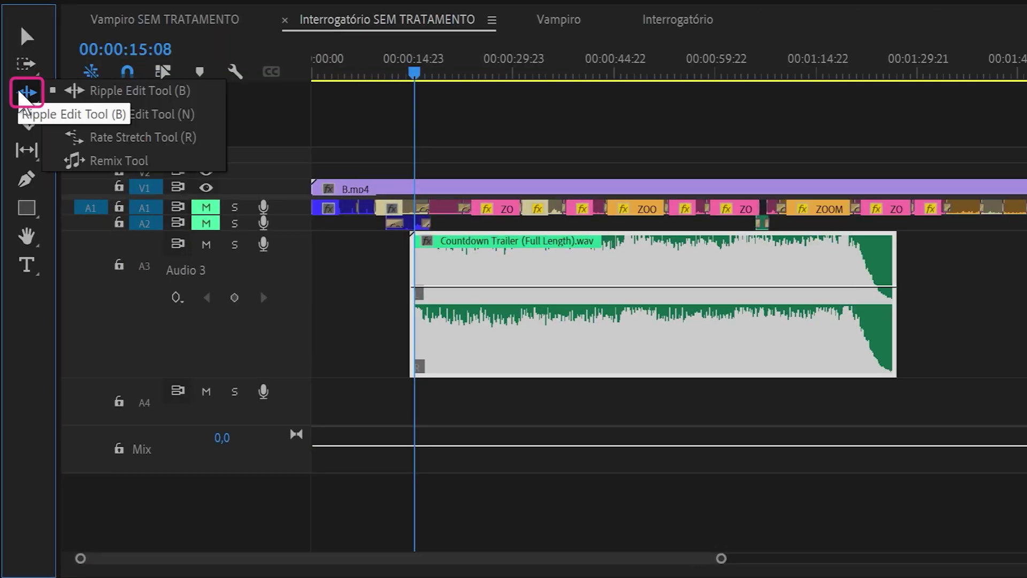
click(131, 162)
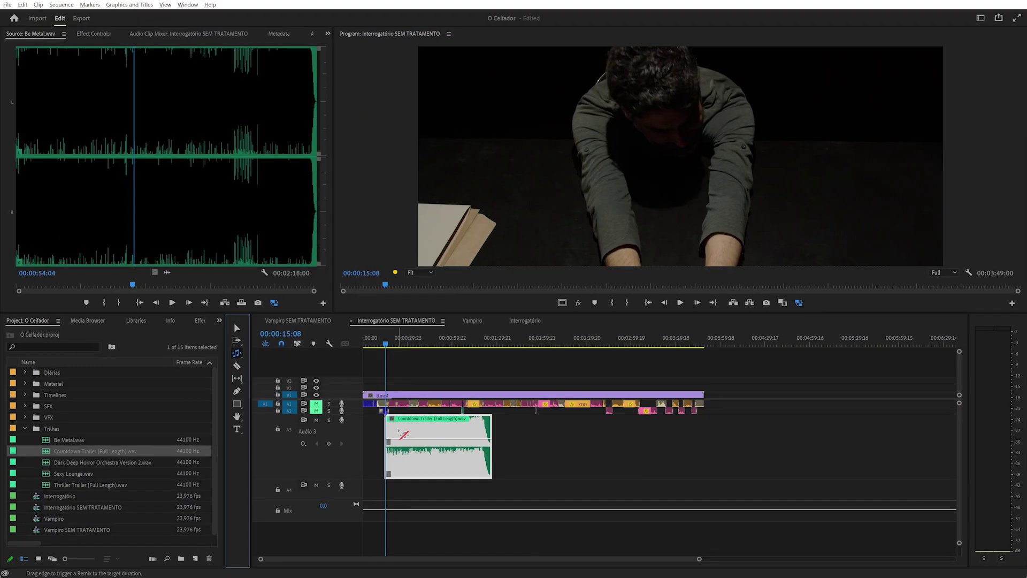
drag(361, 275, 300, 277)
drag(492, 434, 704, 441)
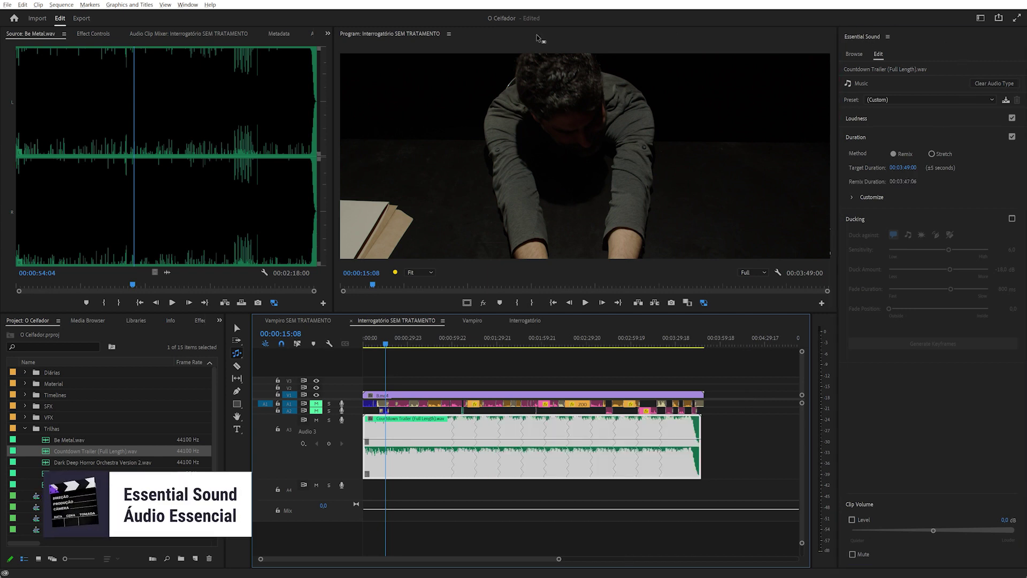
click(188, 4)
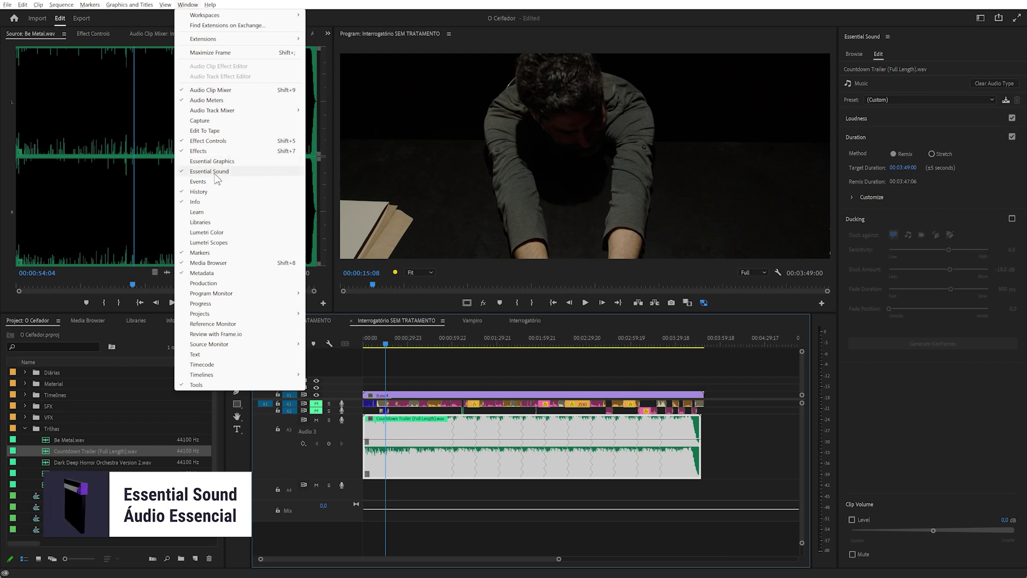
click(210, 5)
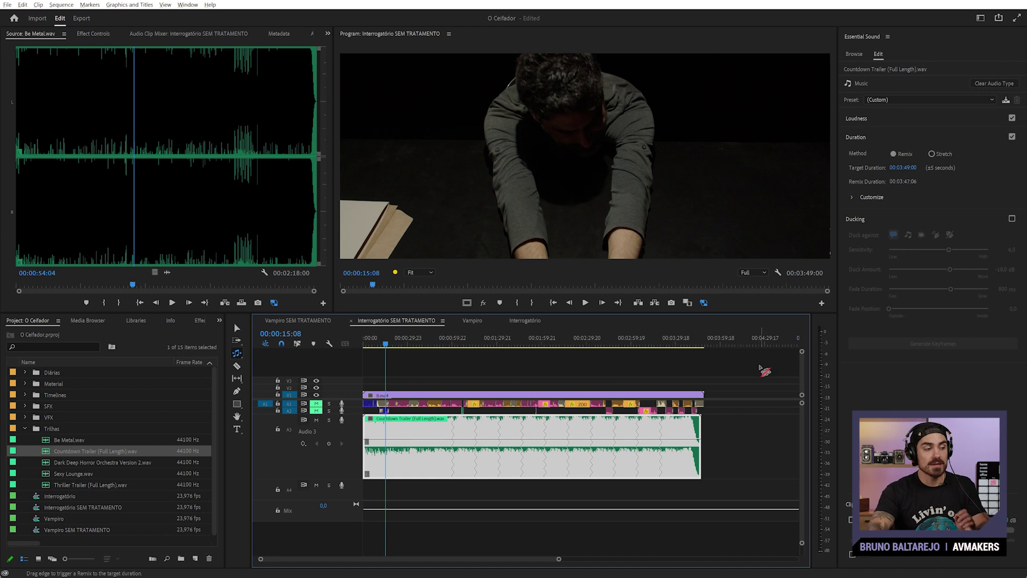
Extend the music remix to a target duration of 00:03:54:04 and customize it with Segments 2,3 and Variations 6,8.
drag(706, 435, 721, 435)
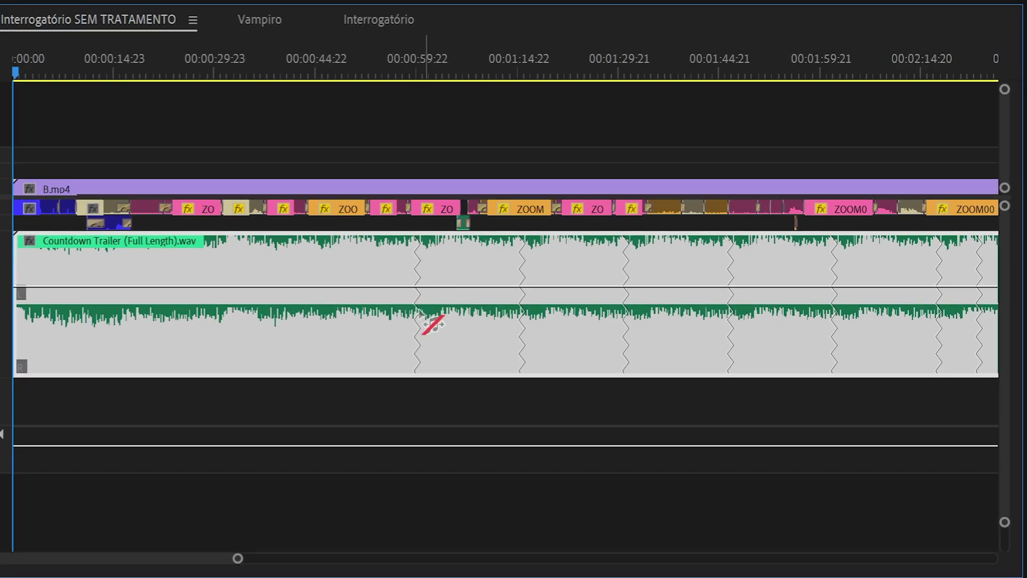
key(minus)
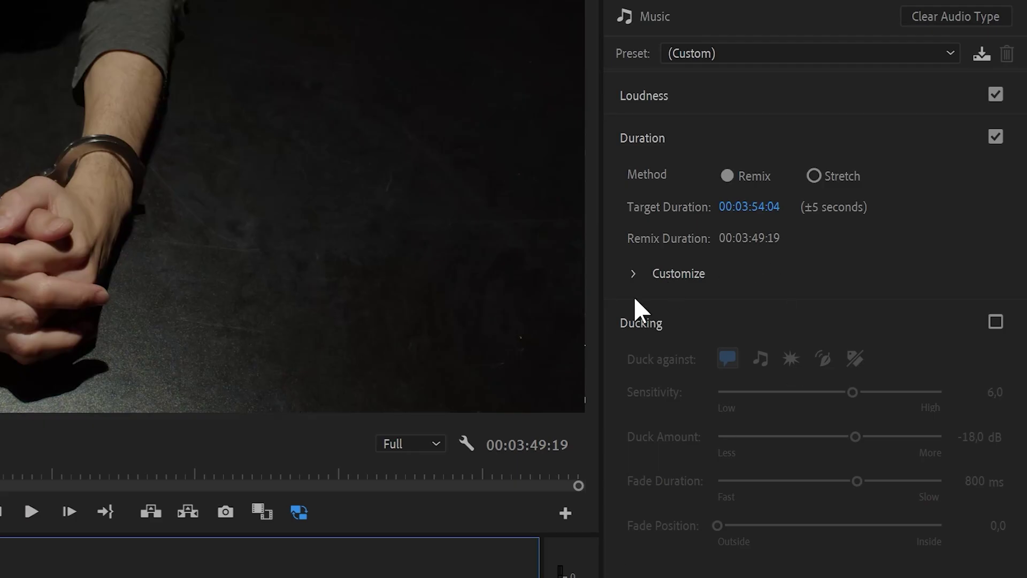
click(634, 274)
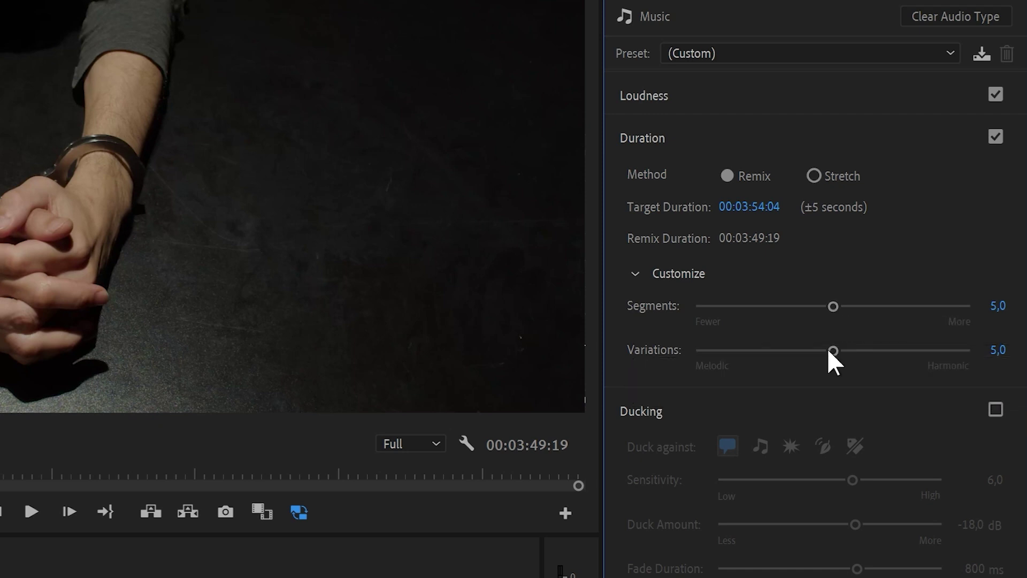
drag(833, 306, 760, 306)
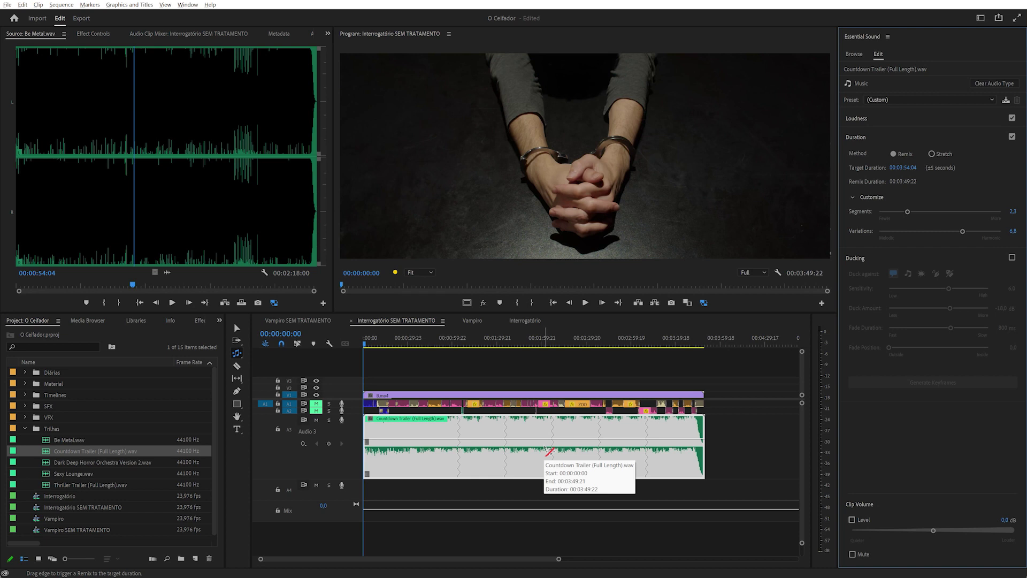
Play the remixed music across the remix cut just after 00:01:01:04 and widen the audio meters.
click(236, 329)
click(455, 339)
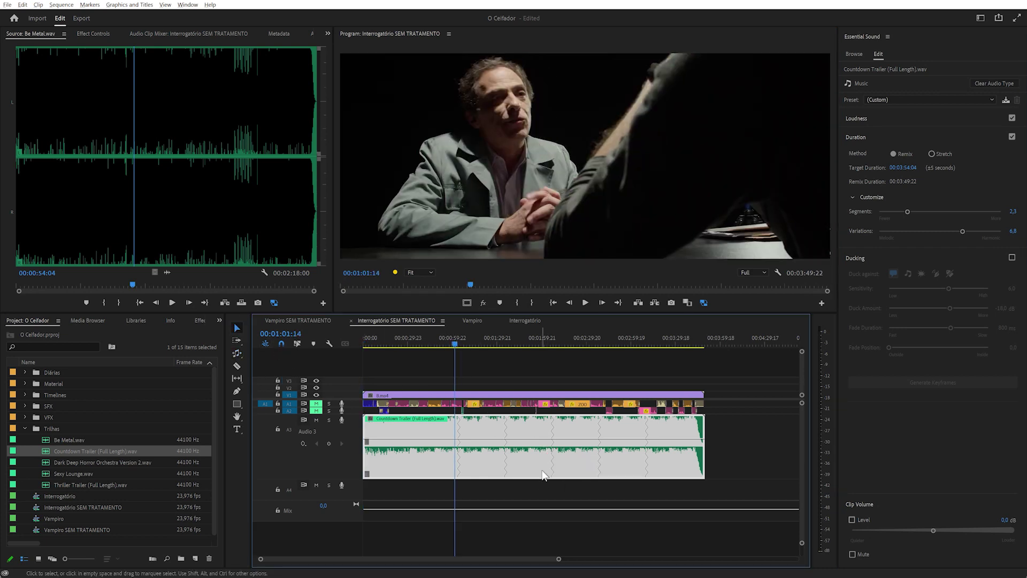
key(=)
mouse_move(578, 345)
mouse_down()
mouse_move(563, 341)
mouse_move(572, 342)
mouse_up()
key(space)
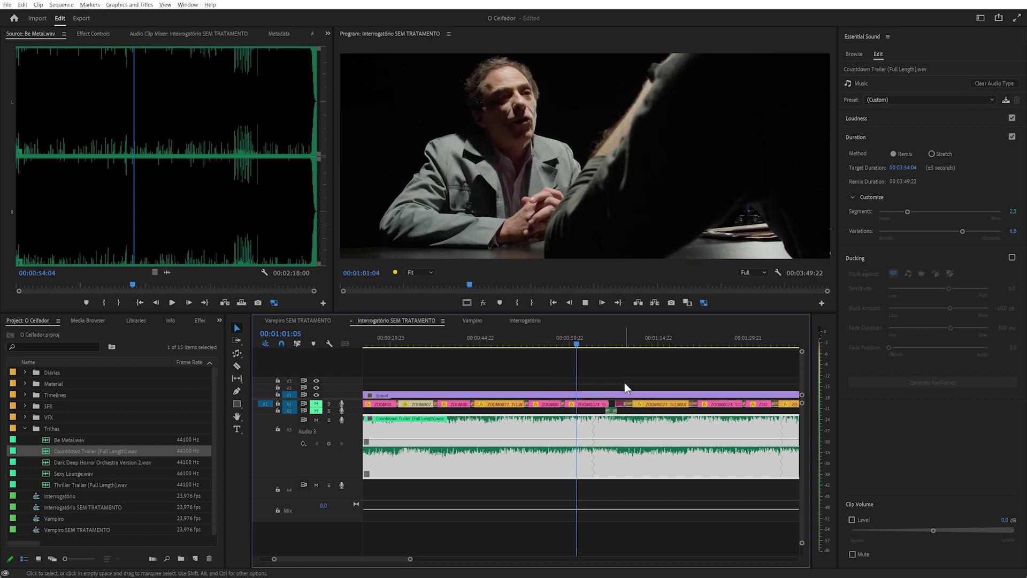
drag(811, 385, 786, 385)
click(679, 464)
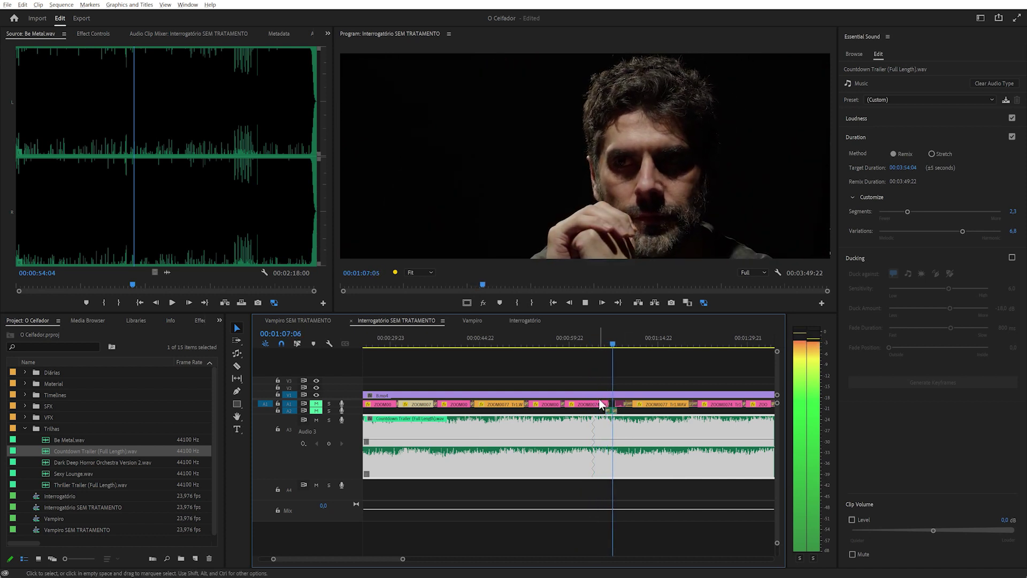
key(minus)
key(space)
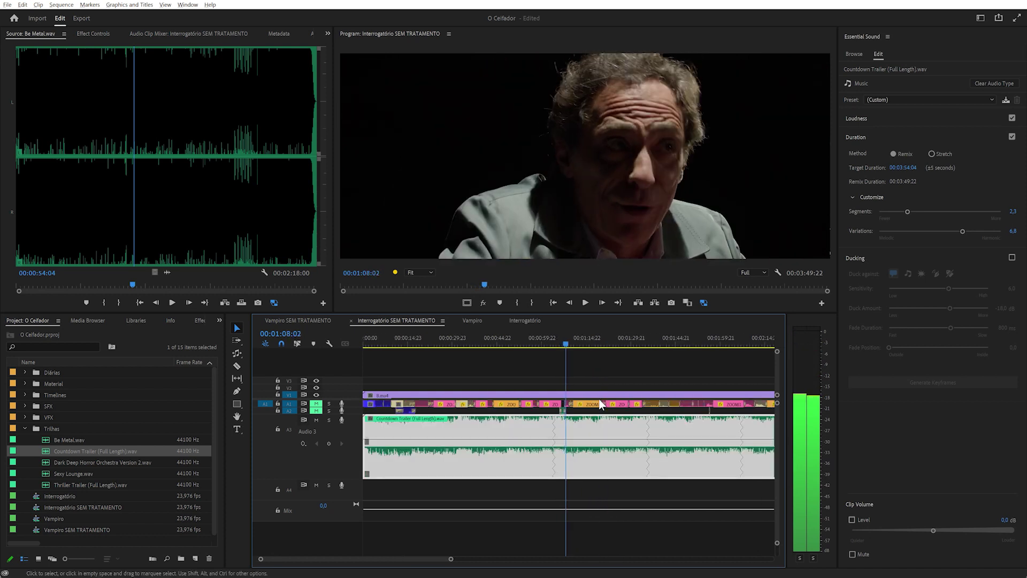
Play the remixed music across the following remix cuts near 00:01:36 and 00:02:04.
click(643, 343)
key(space)
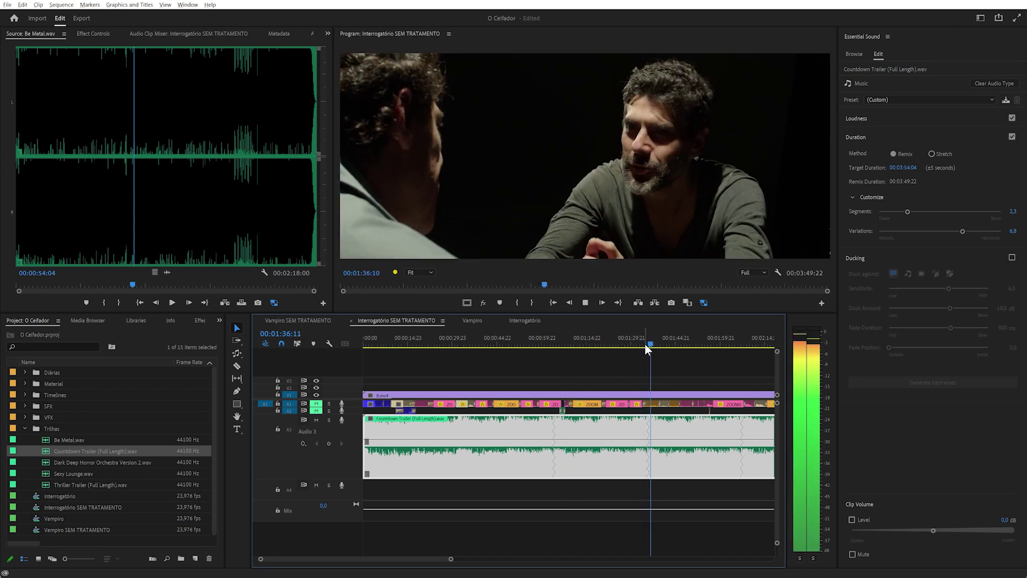
click(733, 344)
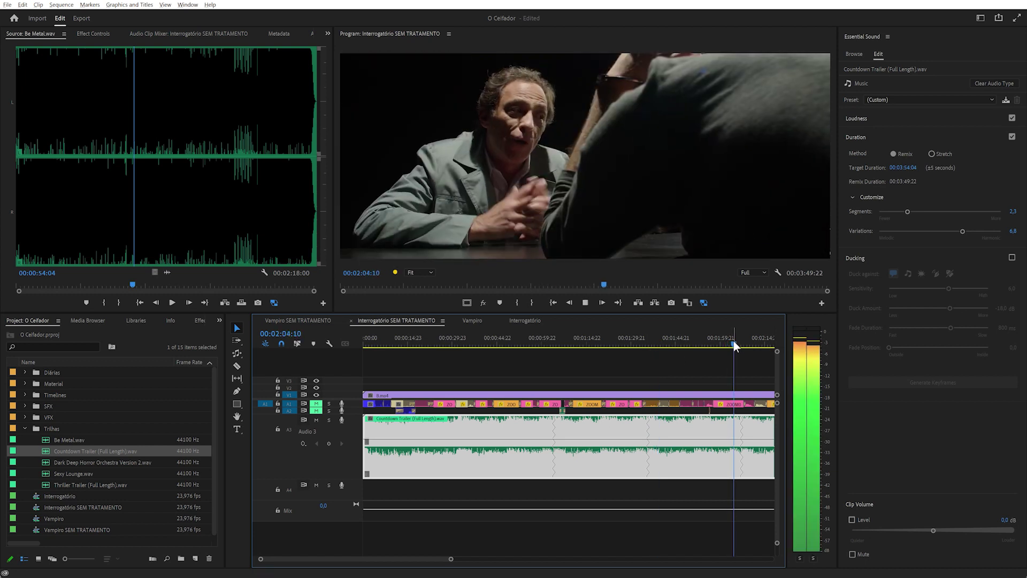
key(minus)
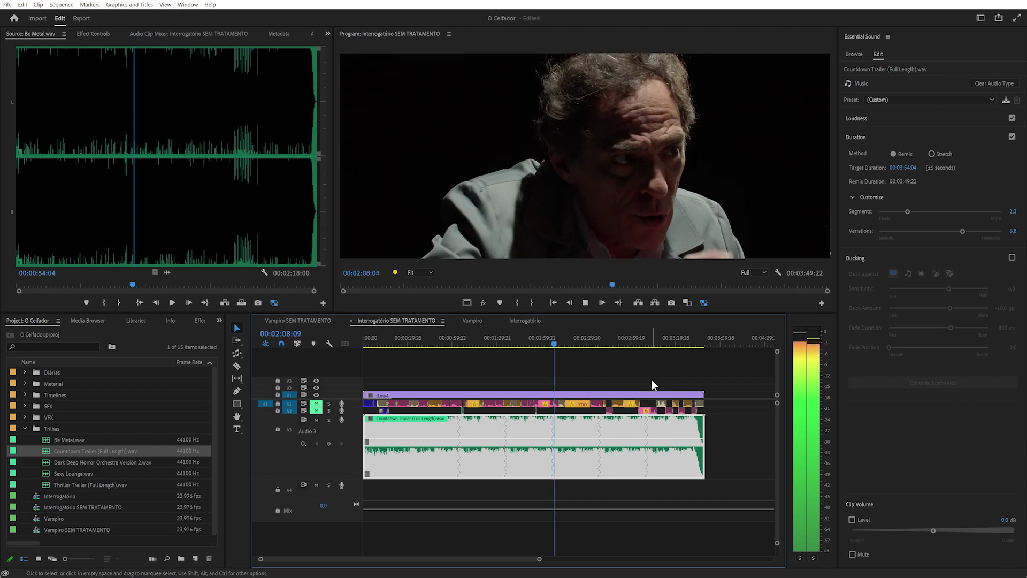
key(space)
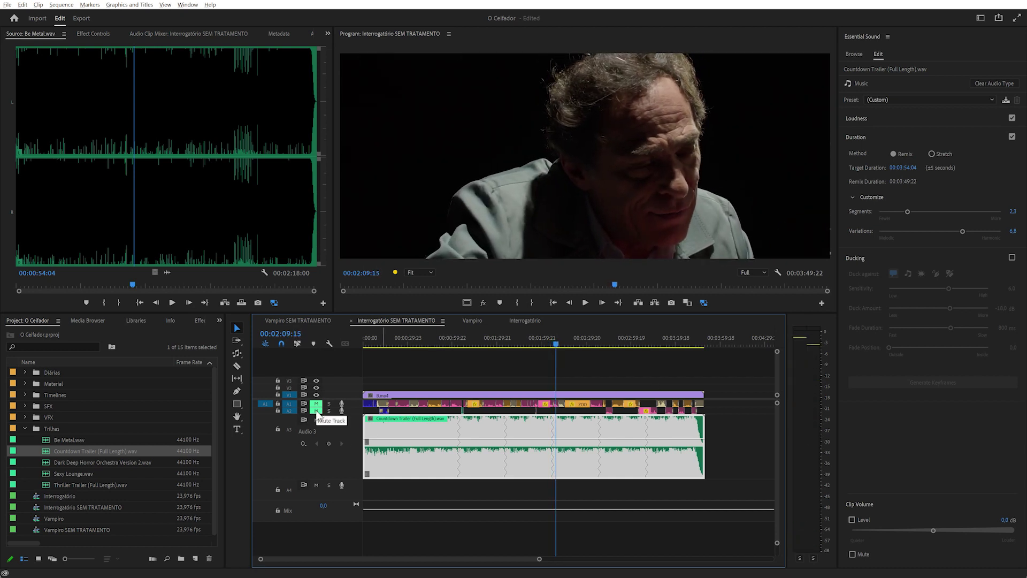
Unmute dialogue tracks A1 and A2 and play them together with the music from 00:00:17:14.
click(316, 403)
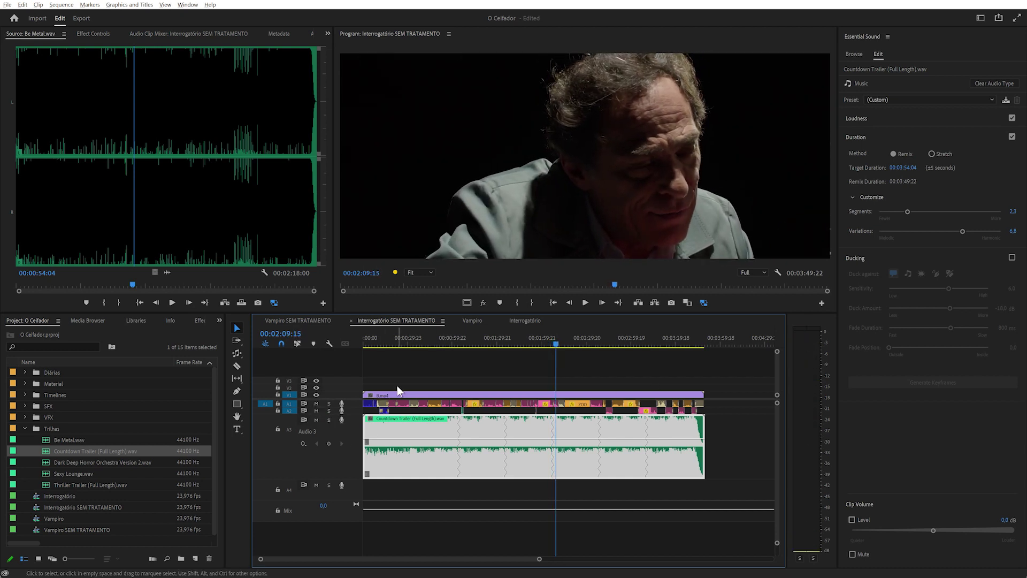
click(393, 338)
key(equal)
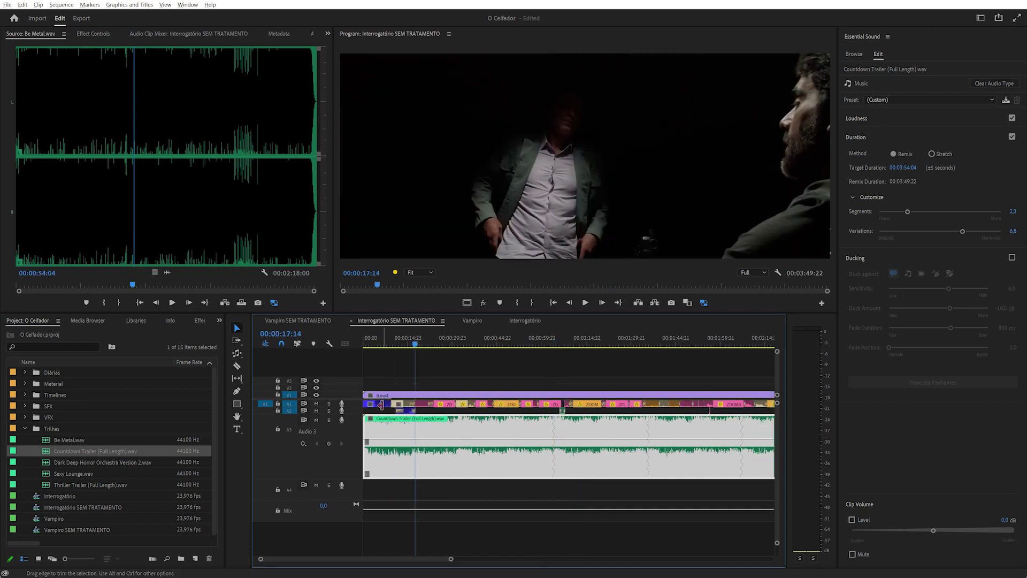
key(space)
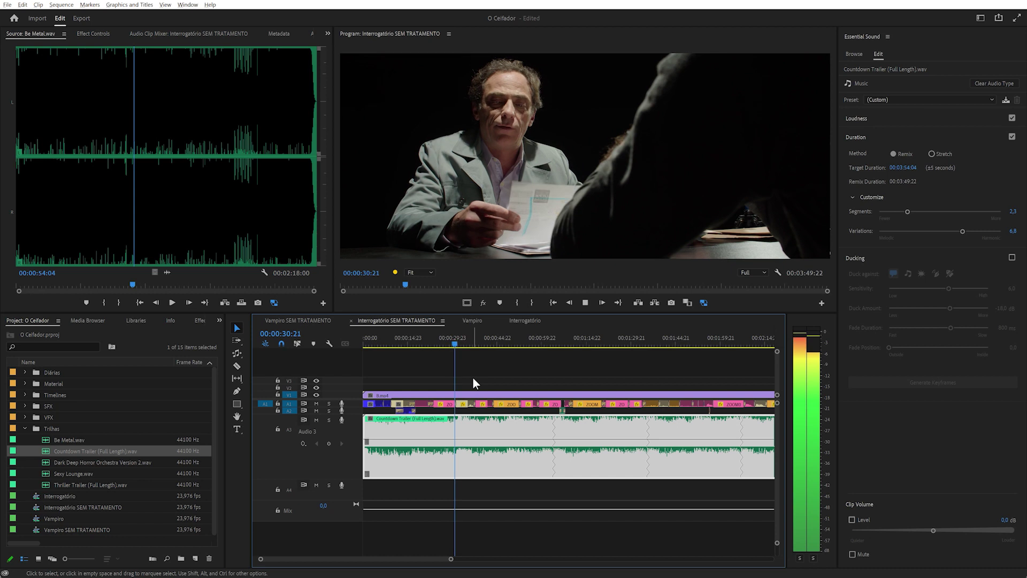
key(equal)
key(space)
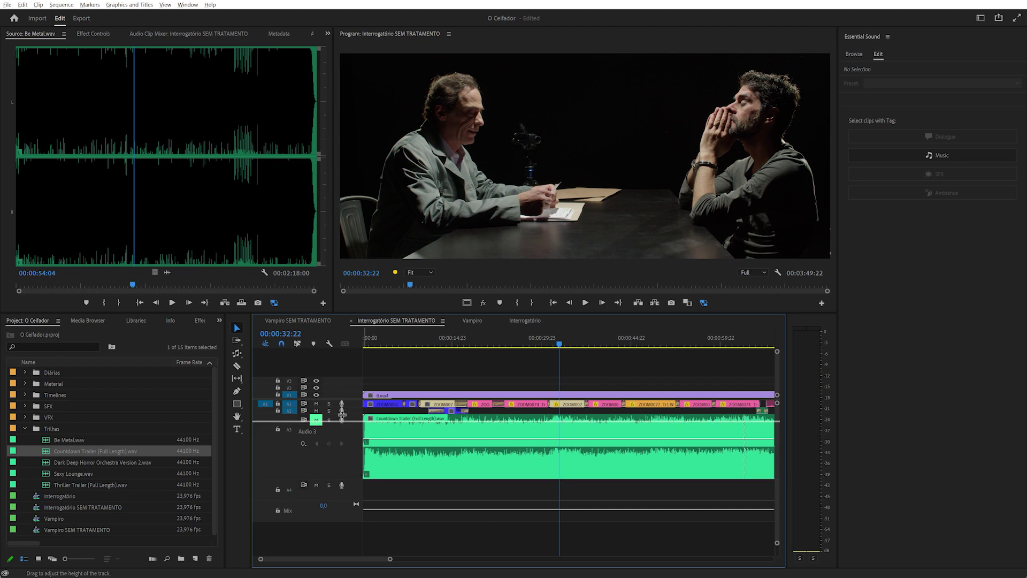
Shrink the A3 music track and expand all audio tracks evenly to show their waveforms.
drag(340, 477, 355, 402)
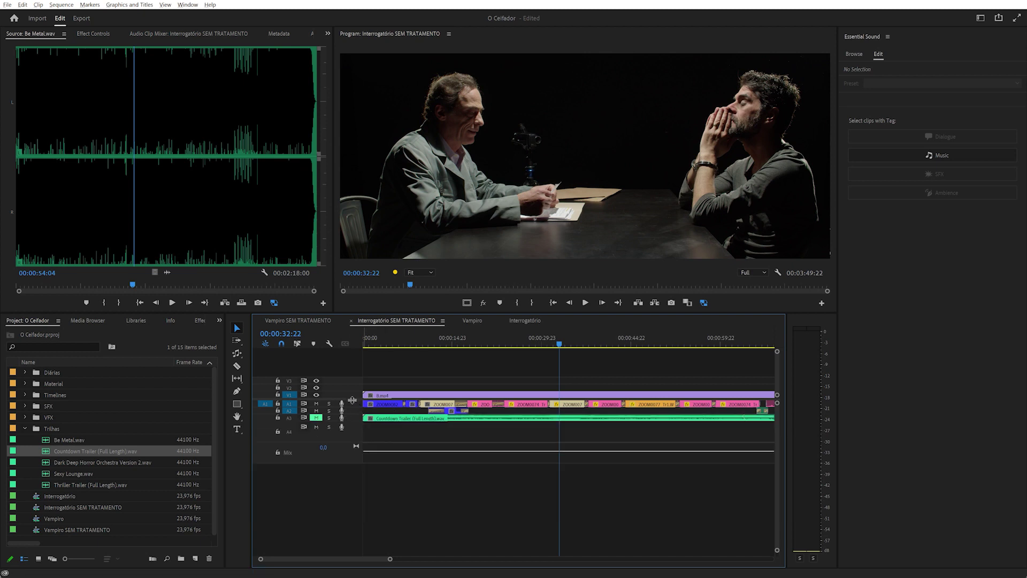
scroll(349, 374, down, 1)
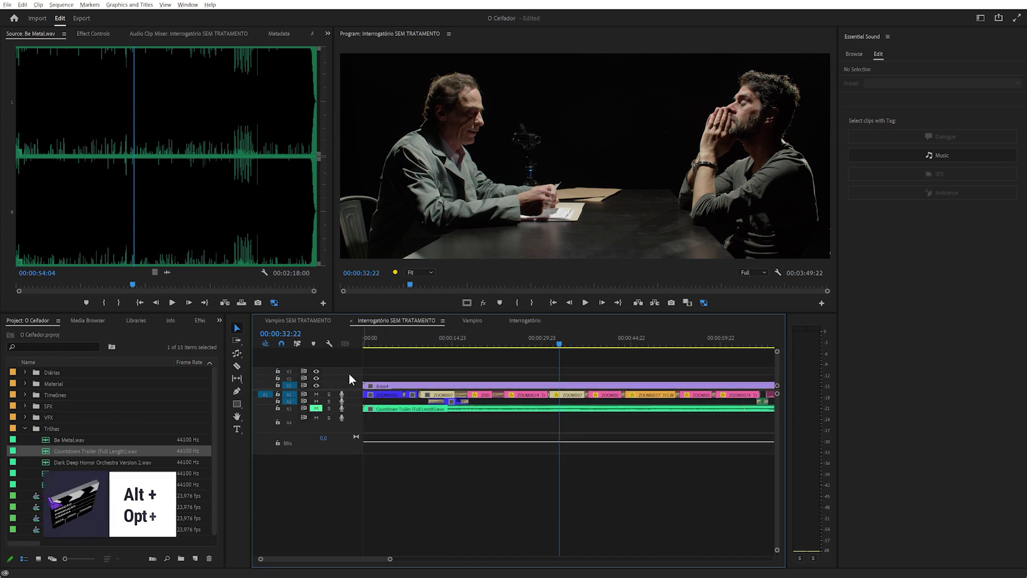
key(alt+equal)
key(alt+equal)
key(alt+equal)
key(alt+equal)
key(alt+equal)
key(alt+equal)
key(alt+equal)
key(alt+equal)
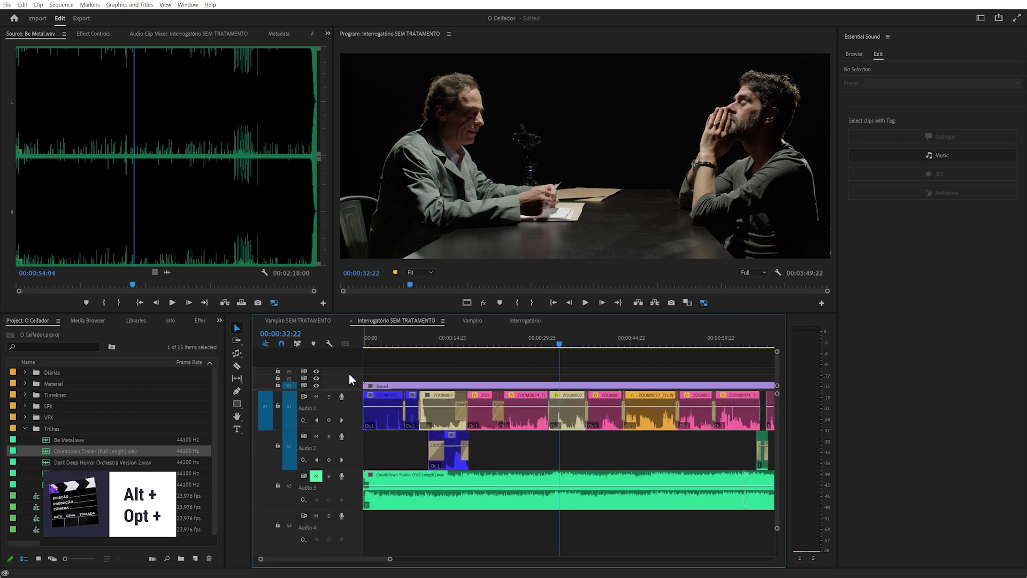
key(equal)
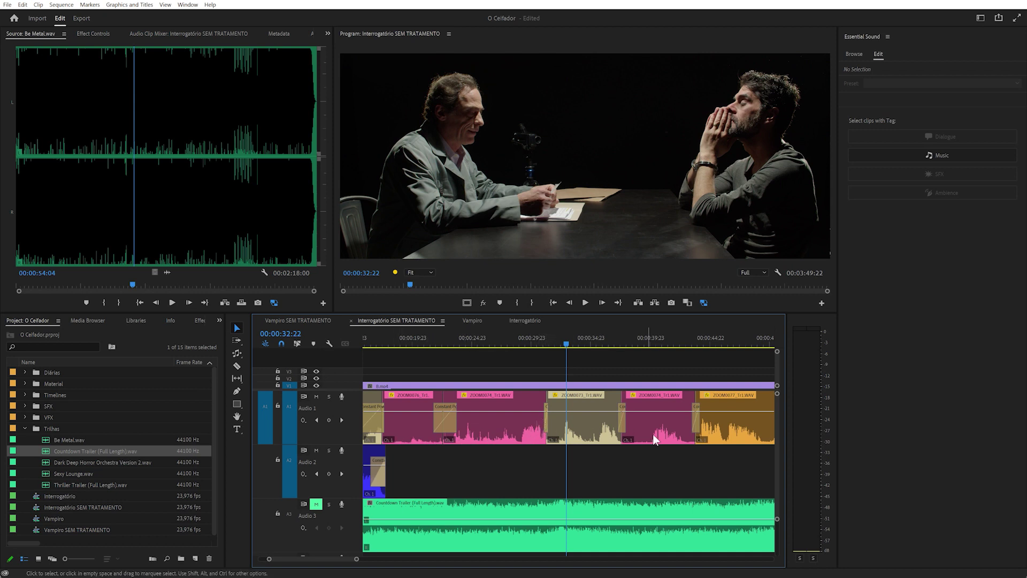
key(minus)
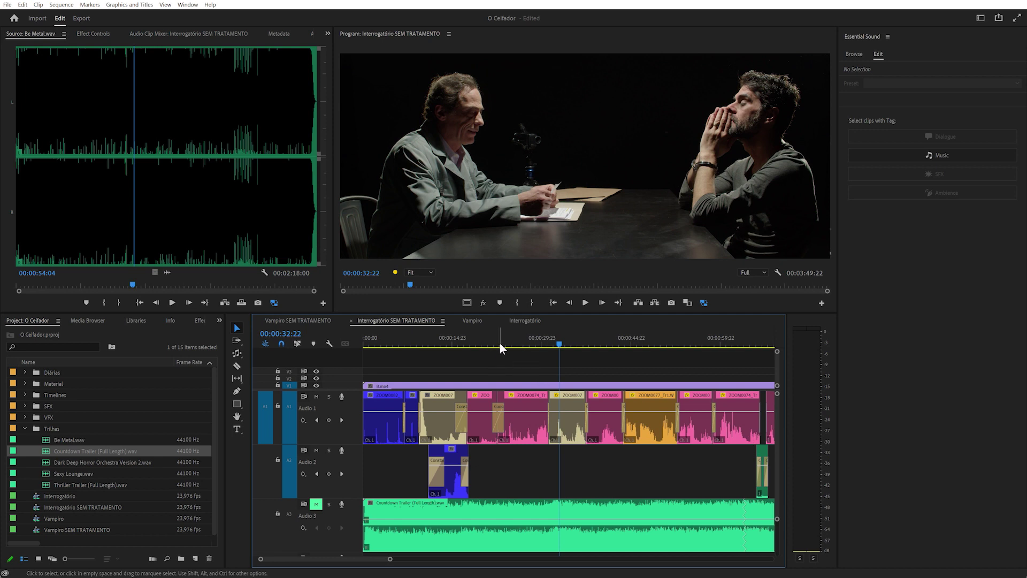
Play the dialogue without music between about 00:00:24 and 00:00:36, and replay the part near 00:00:33 while checking the audio meters.
drag(521, 338, 495, 340)
key(space)
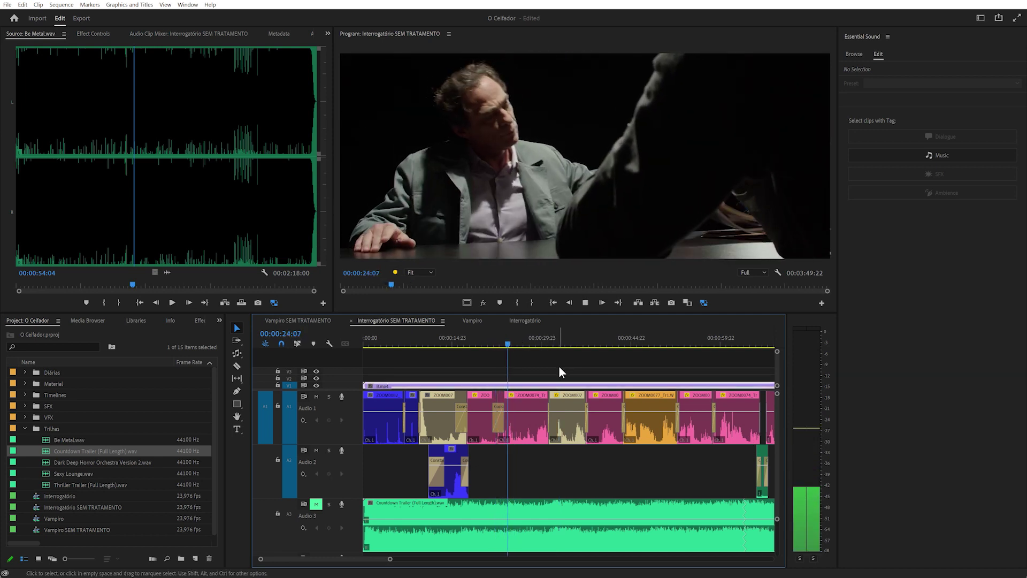
key(equal)
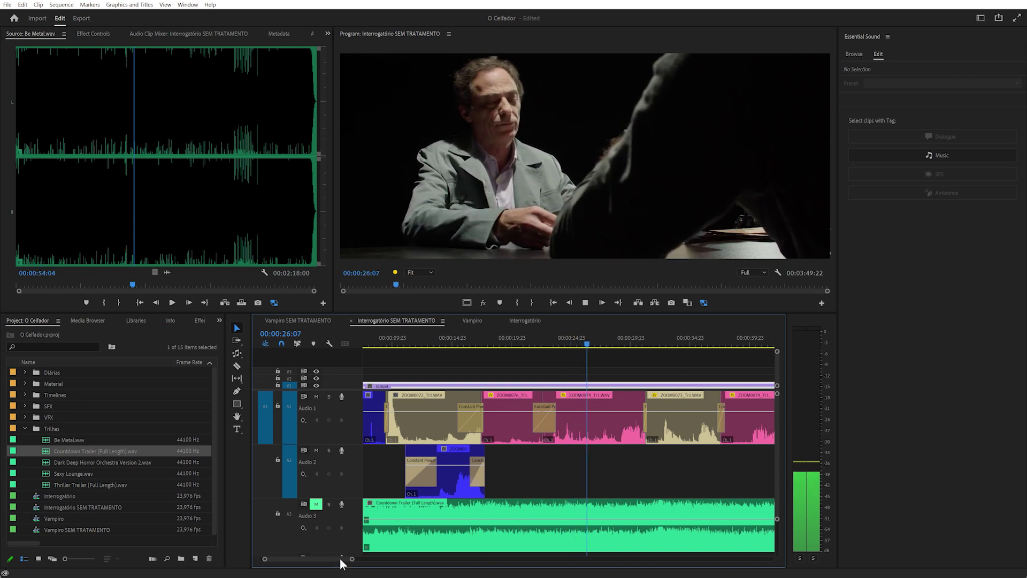
scroll(343, 559, down, 3)
scroll(343, 559, down, 1)
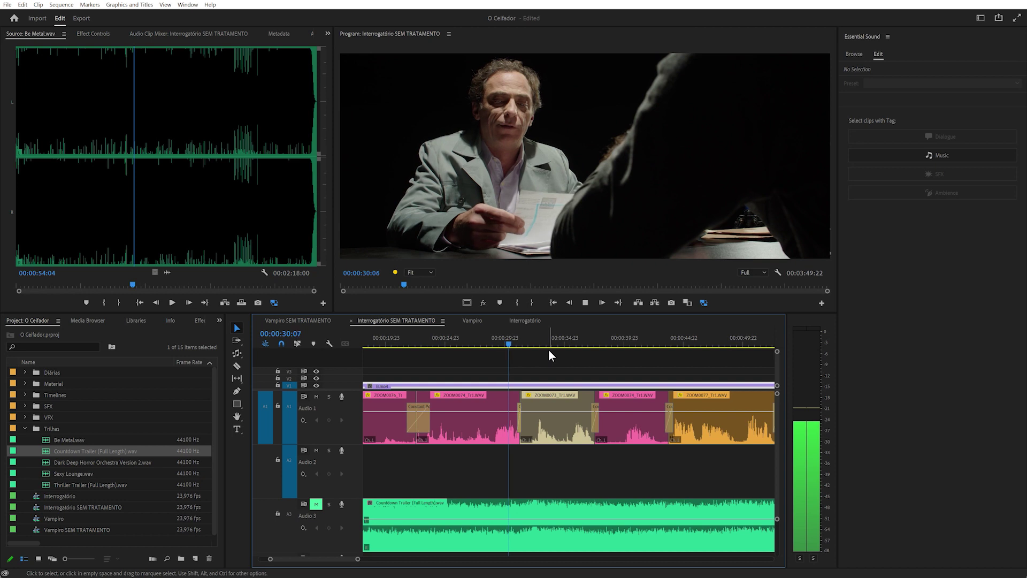
key(minus)
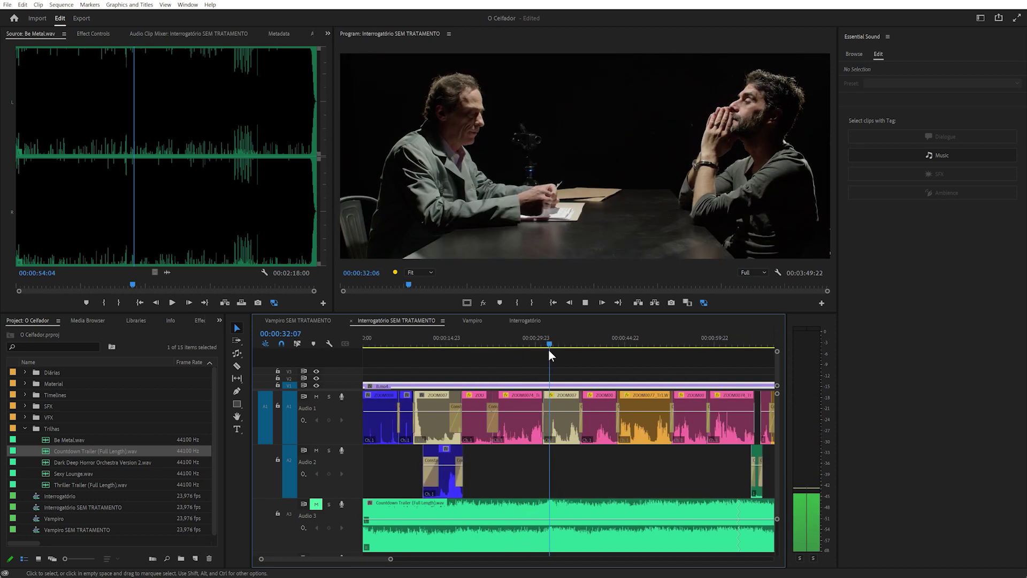
scroll(368, 560, down, 3)
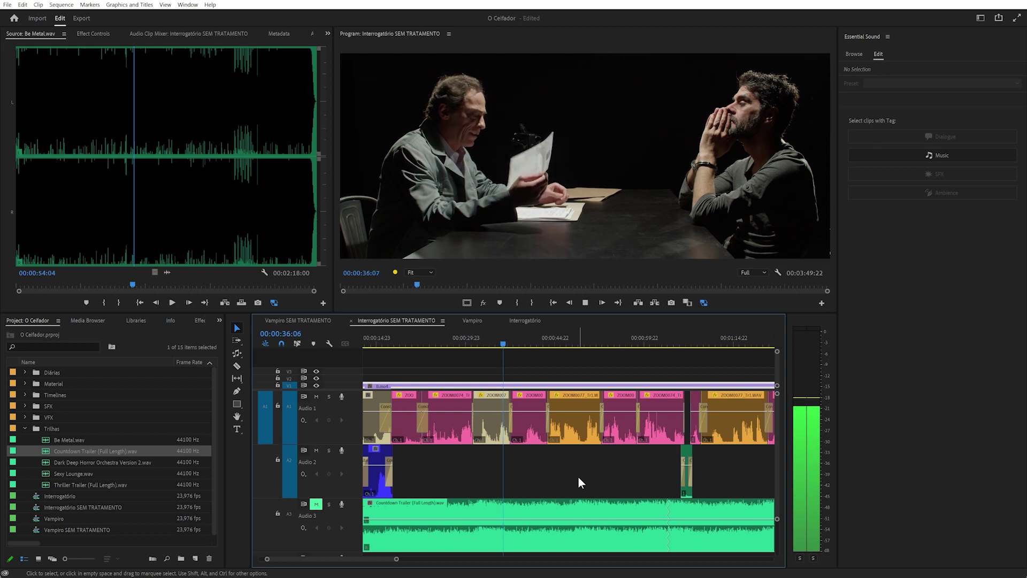
key(space)
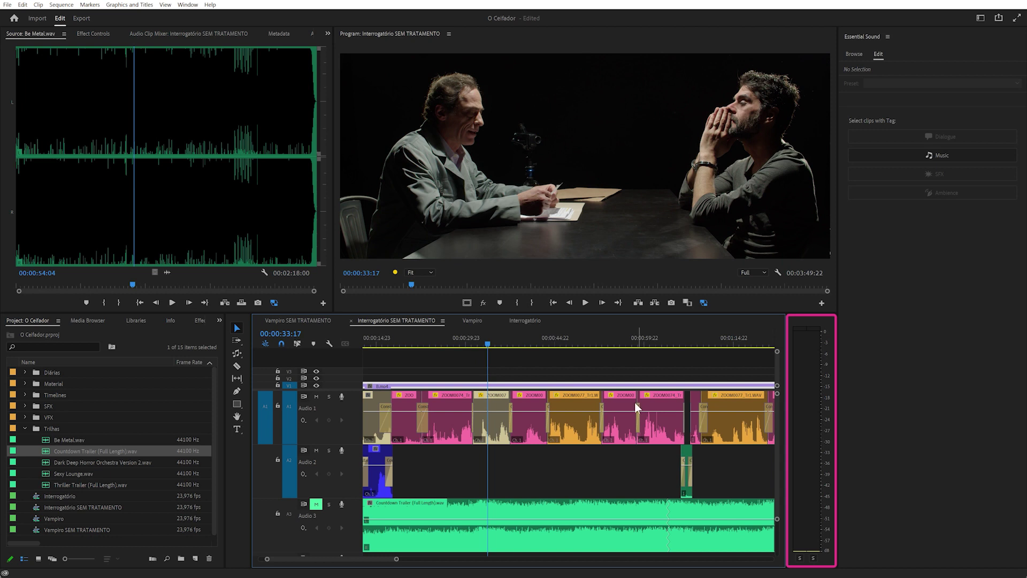
drag(486, 339, 482, 342)
key(space)
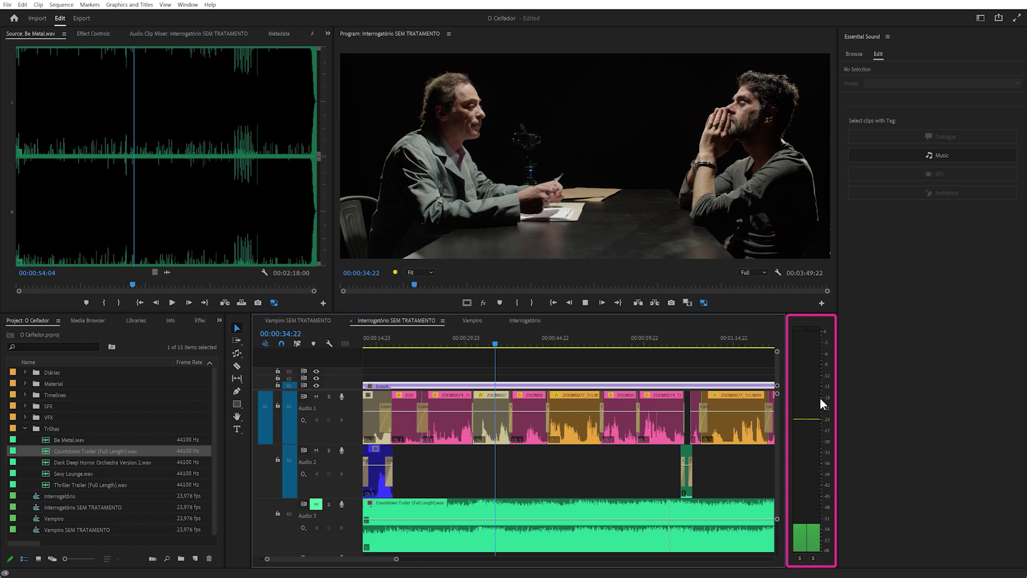
key(space)
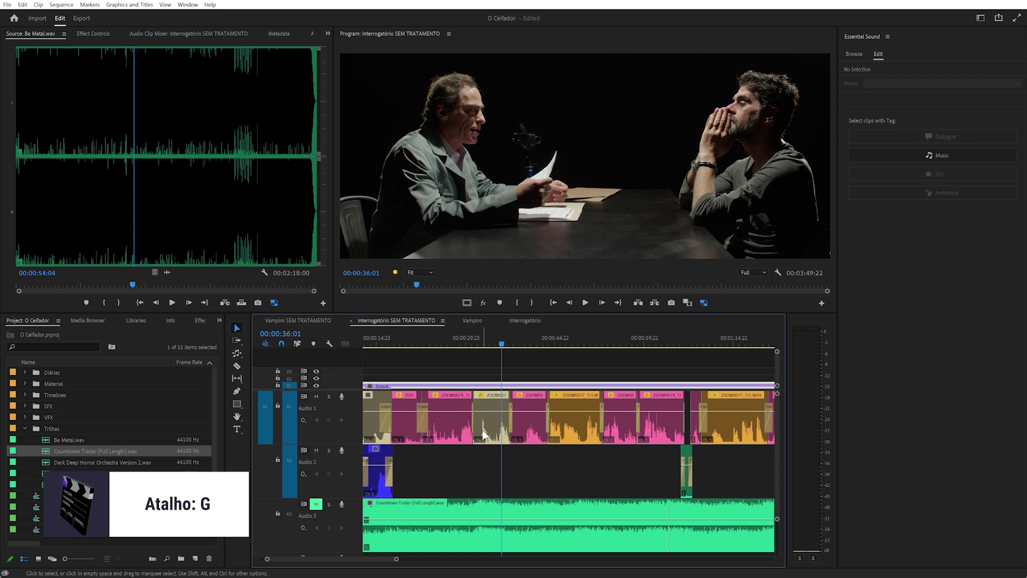
click(496, 427)
key(g)
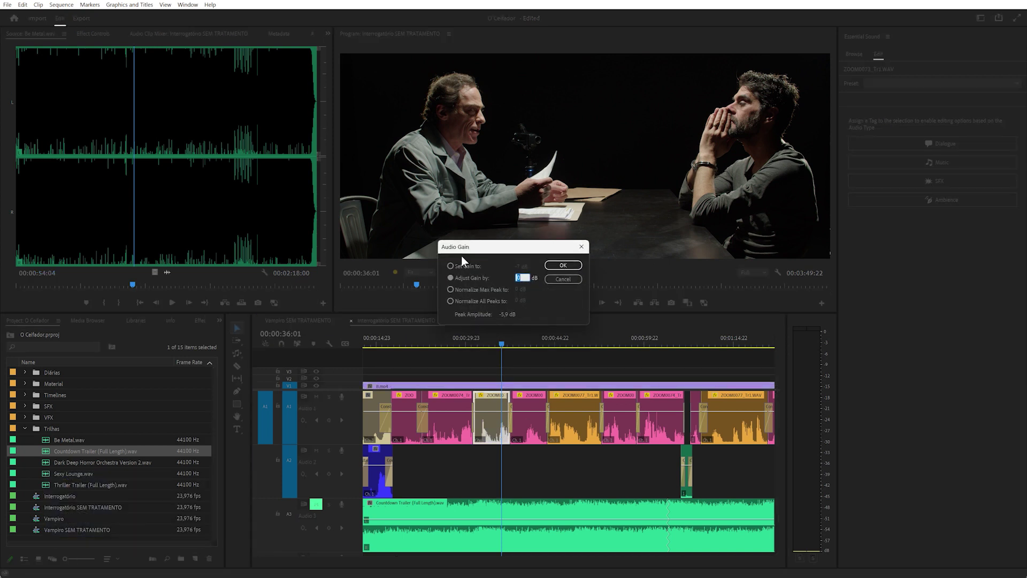
click(565, 280)
Select the six adjacent dialogue clips around 00:00:36:01 on A1 and raise their audio gain with the Set Gain to option.
drag(660, 458, 456, 439)
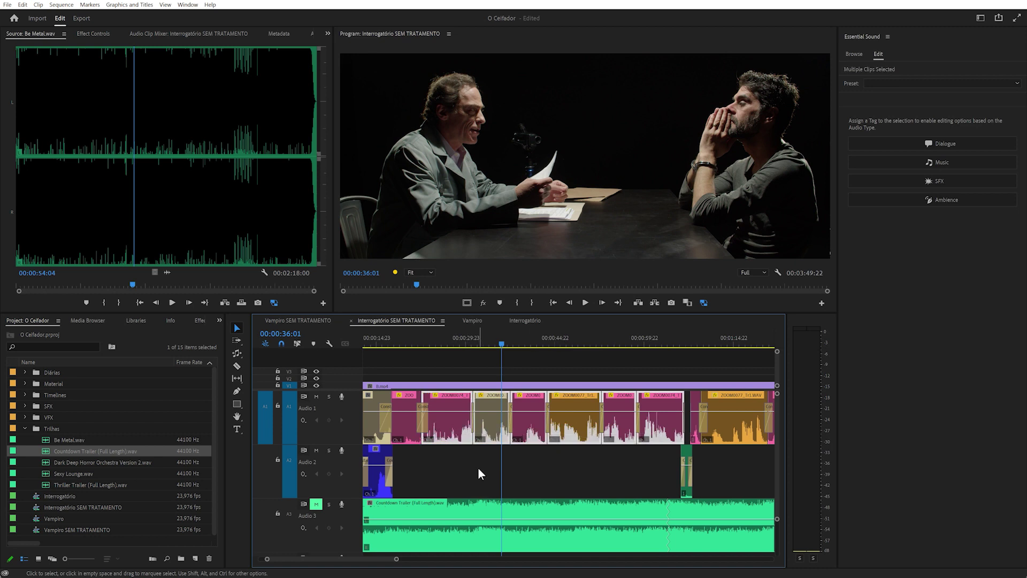
key(g)
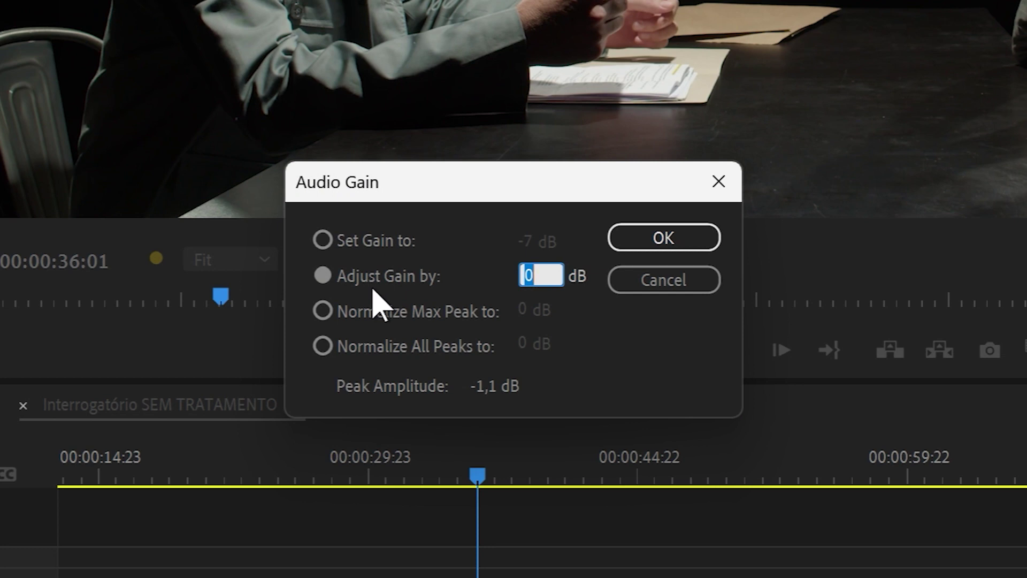
click(322, 241)
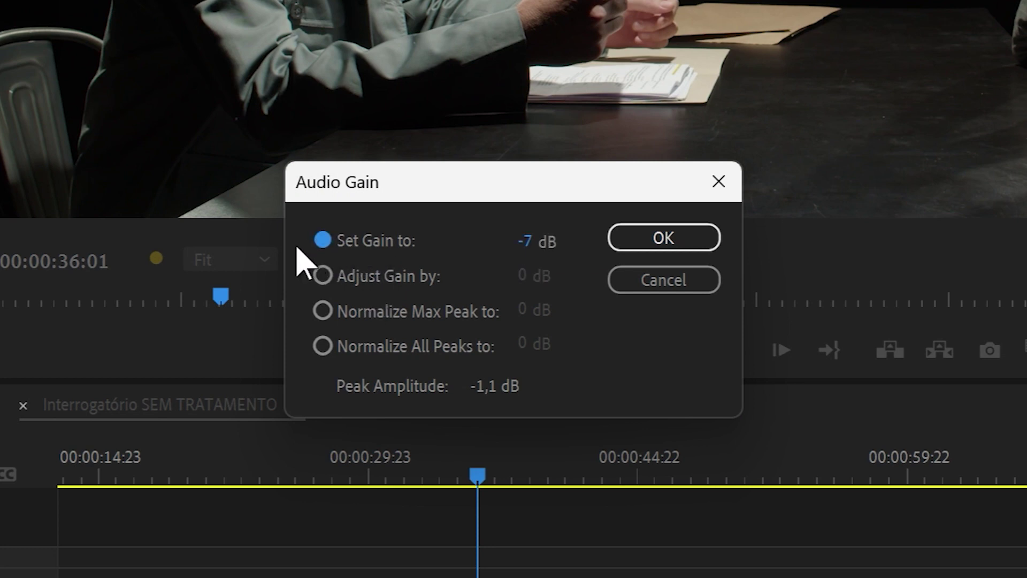
click(526, 241)
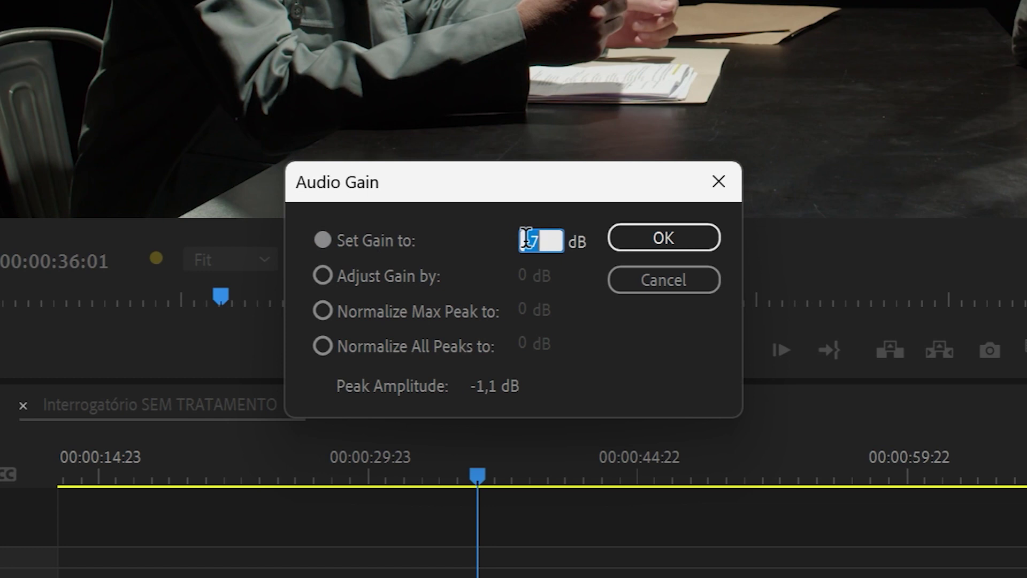
key(Return)
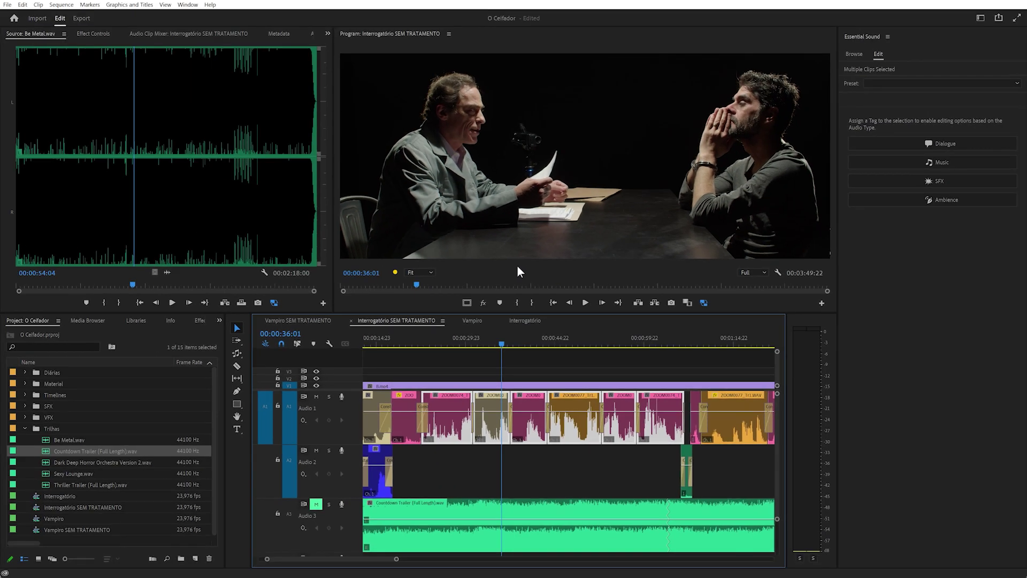
click(528, 355)
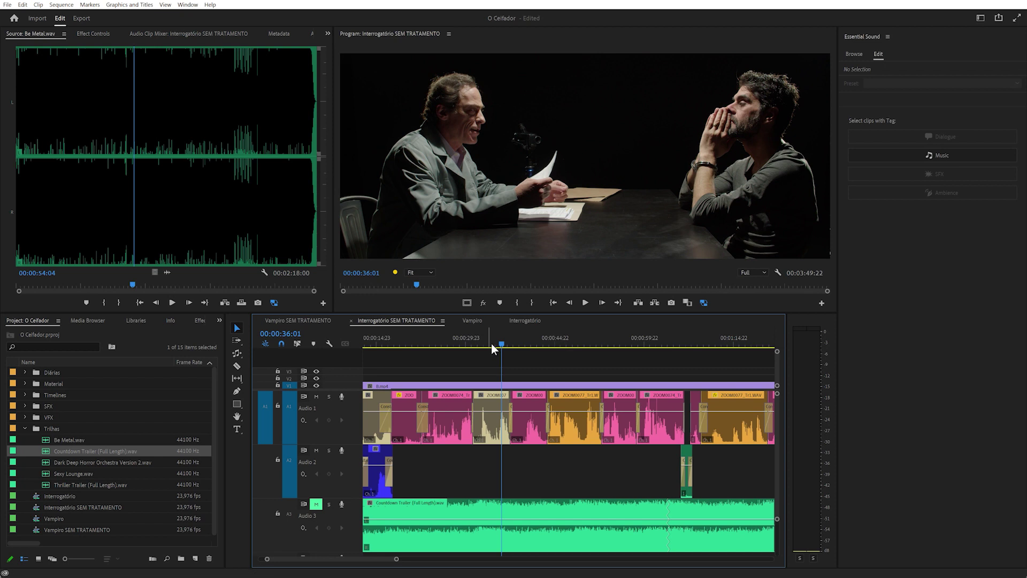
Play the adjusted dialogue up to about 00:00:31:16 and check its level on the audio meters.
click(487, 348)
click(464, 352)
key(space)
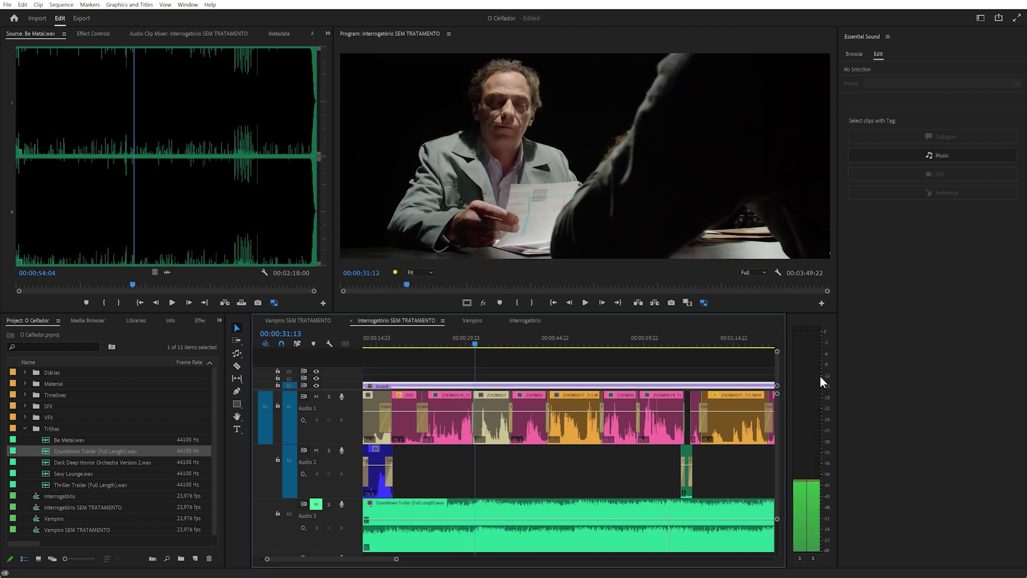
key(space)
Select the six adjacent dialogue clips on A1 and boost their audio gain strongly with the Set Gain to option.
drag(657, 458, 445, 436)
key(g)
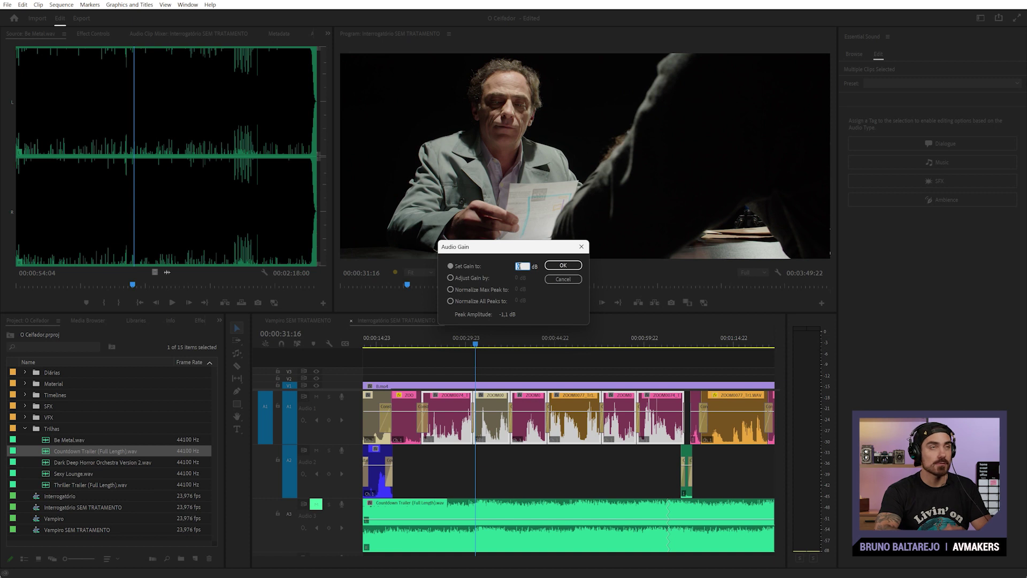
text(1)
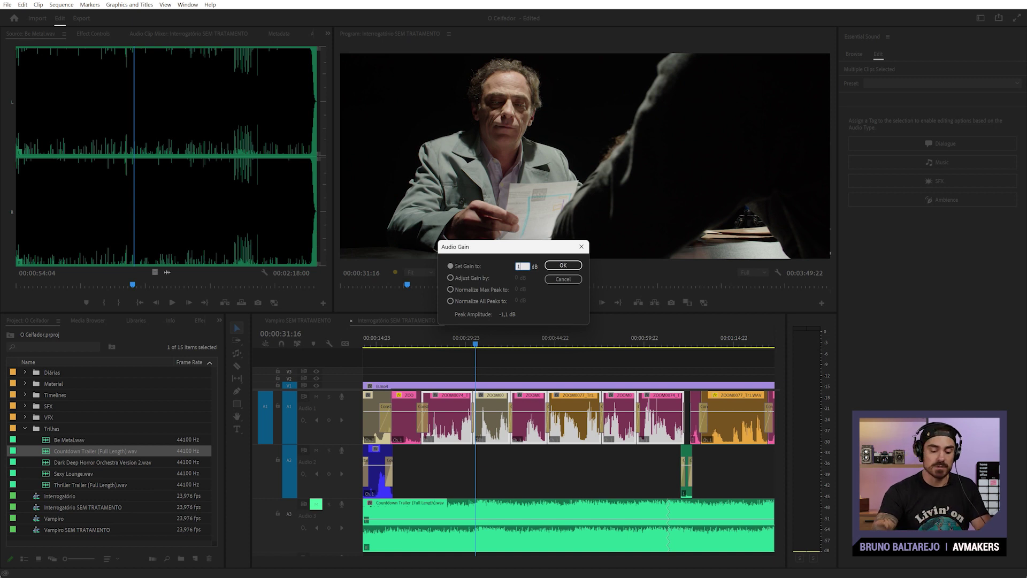
click(563, 266)
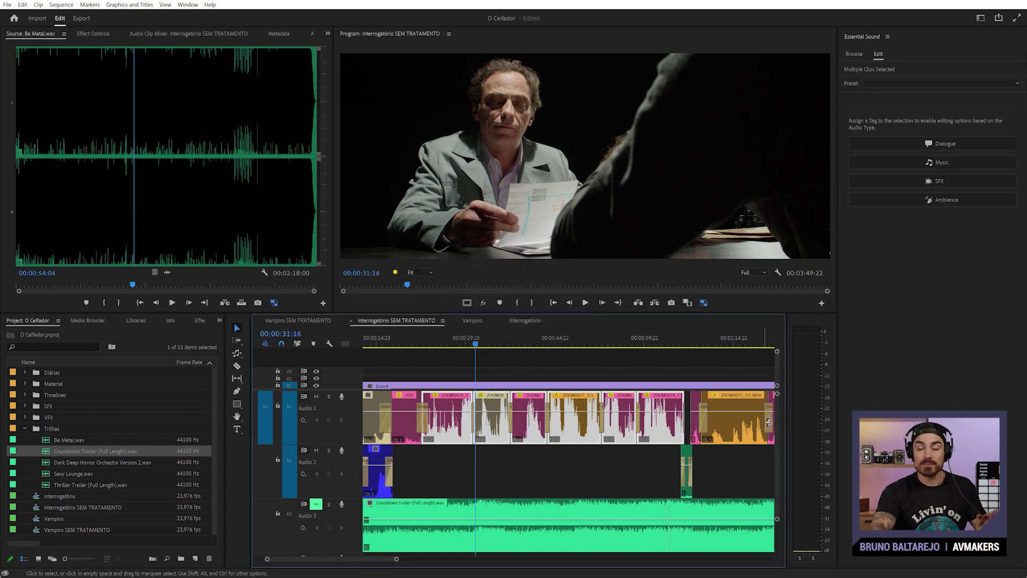
Play the boosted dialogue around 00:00:31 and check the audio meters for clipping.
click(470, 339)
key(space)
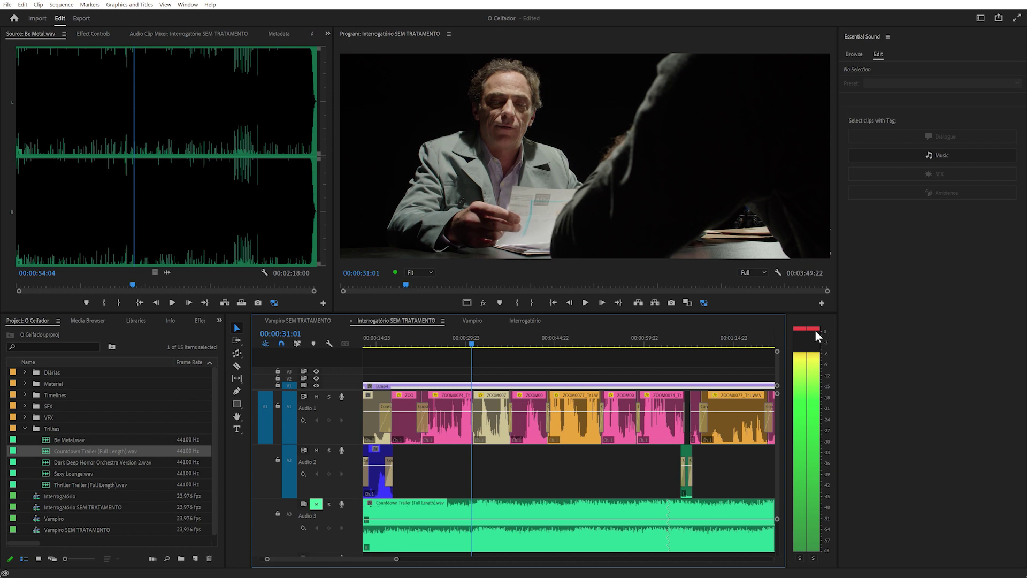
key(space)
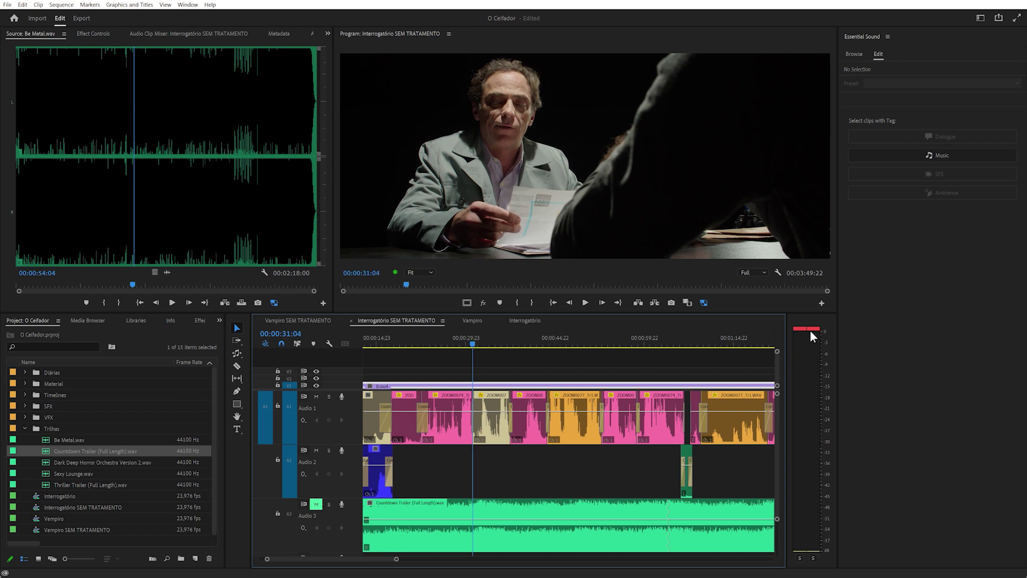
Select the same six A1 dialogue clips and lower their gain relatively with the Adjust Gain by option.
drag(659, 460, 466, 431)
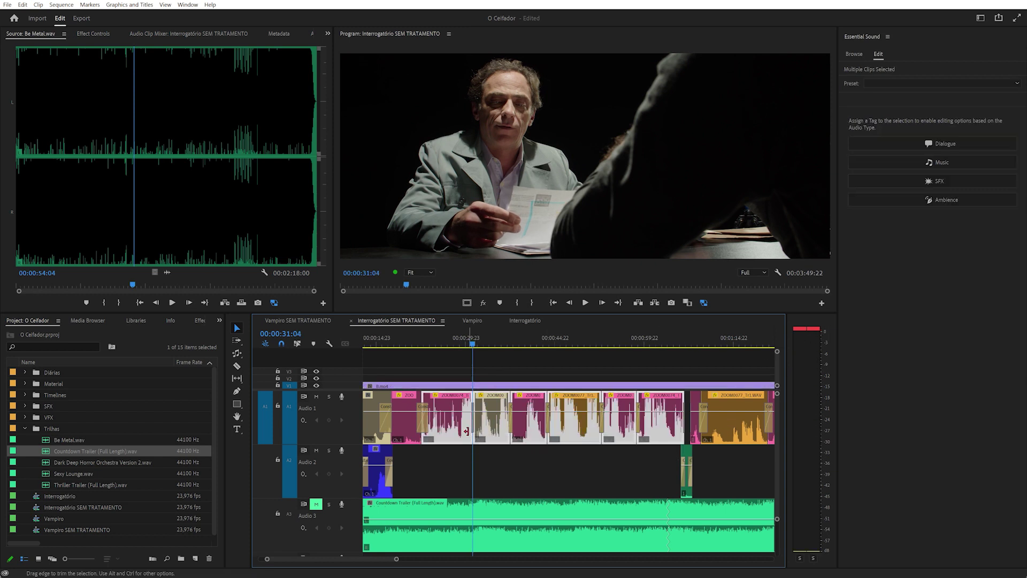
key(g)
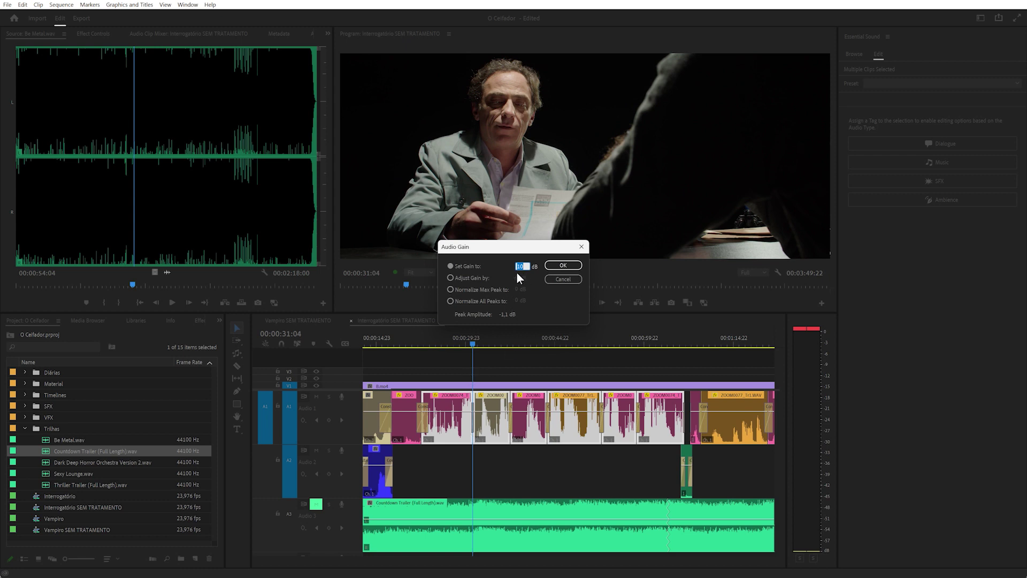
click(460, 278)
text(3)
key(Return)
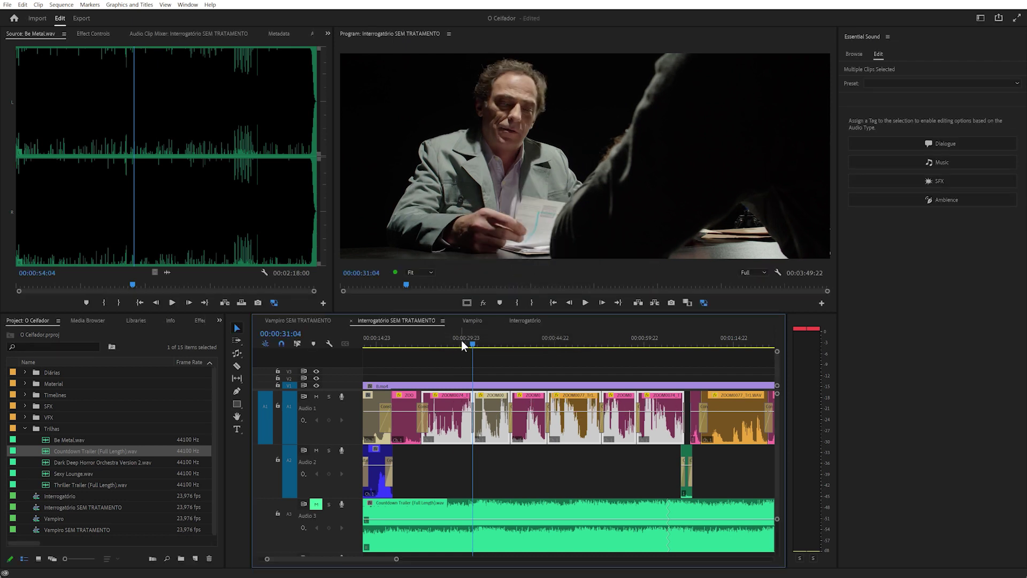
Play the lowered dialogue up to about 00:00:37:20 and check its level on the audio meters.
click(460, 339)
key(space)
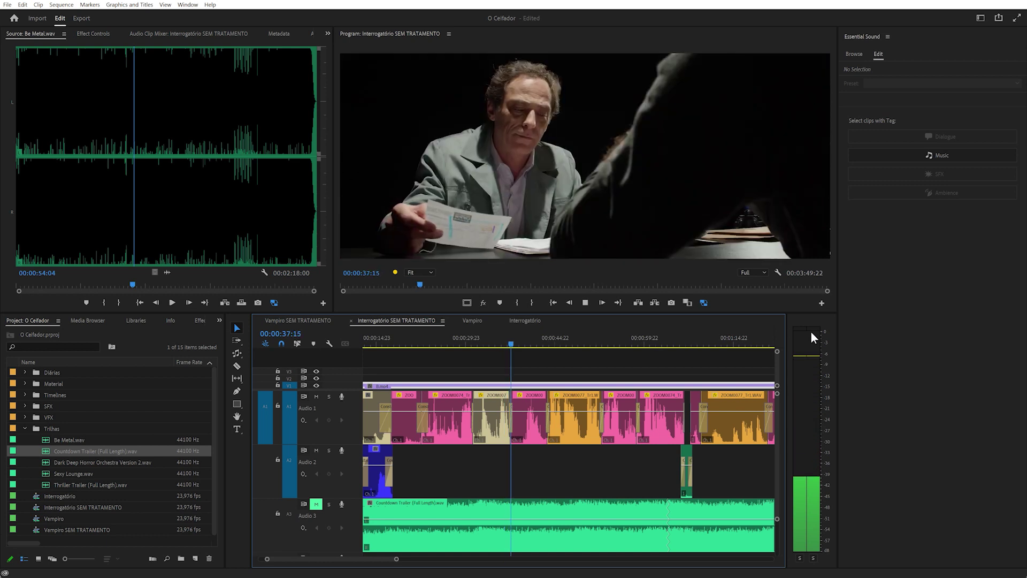
key(space)
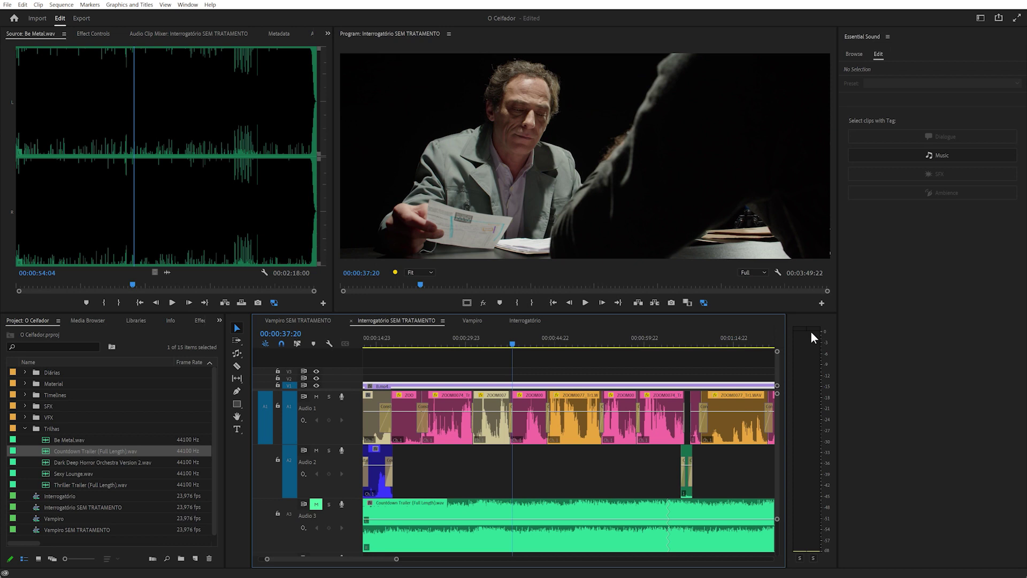
Select the six A1 dialogue clips and apply Normalize Max Peak to 0 dB.
drag(655, 461, 465, 434)
key(g)
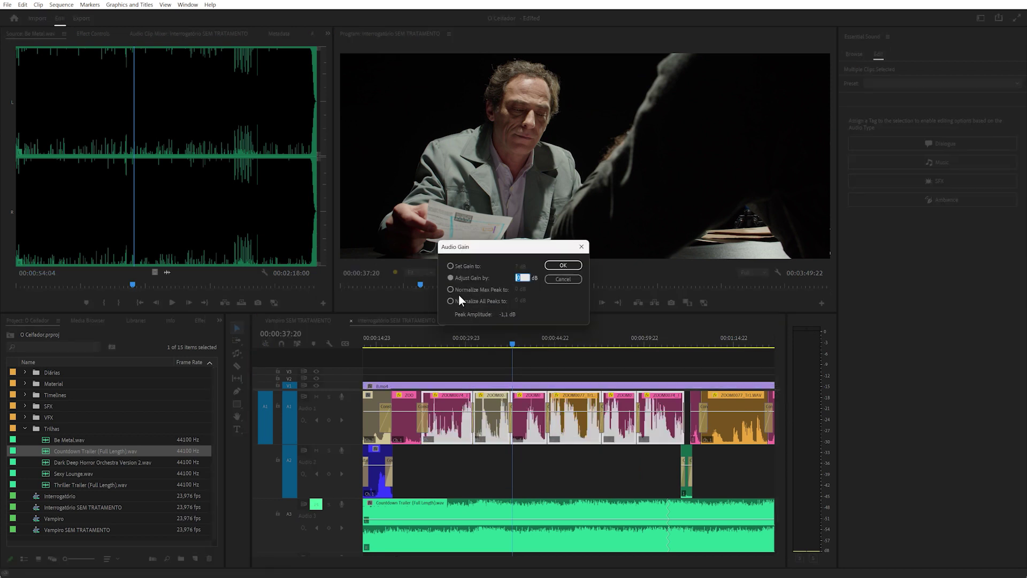
click(462, 290)
click(562, 265)
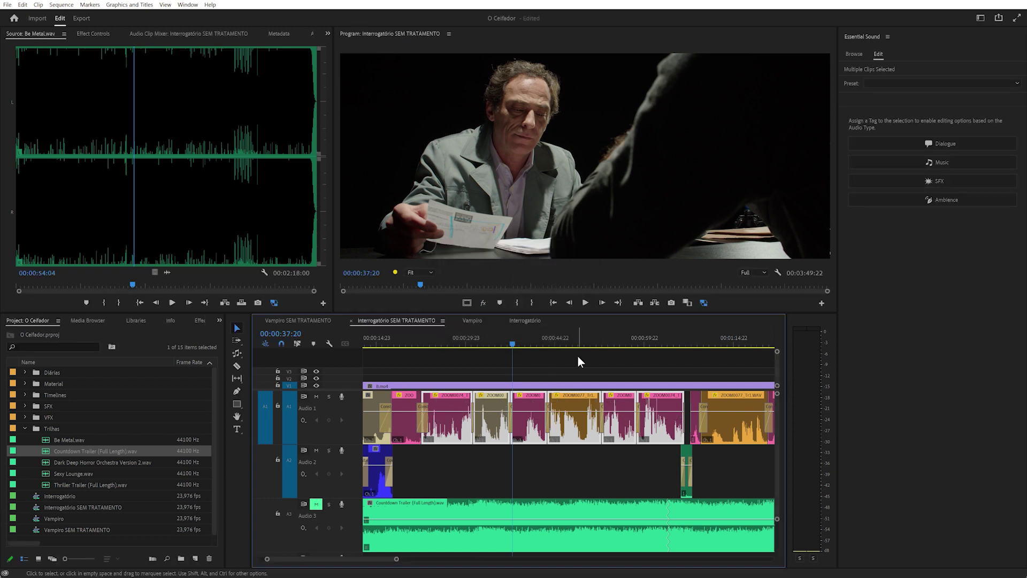
Play the dialogue around 00:00:50:15 and again around 00:01:02:08 to compare the clips' levels on the audio meters.
click(557, 475)
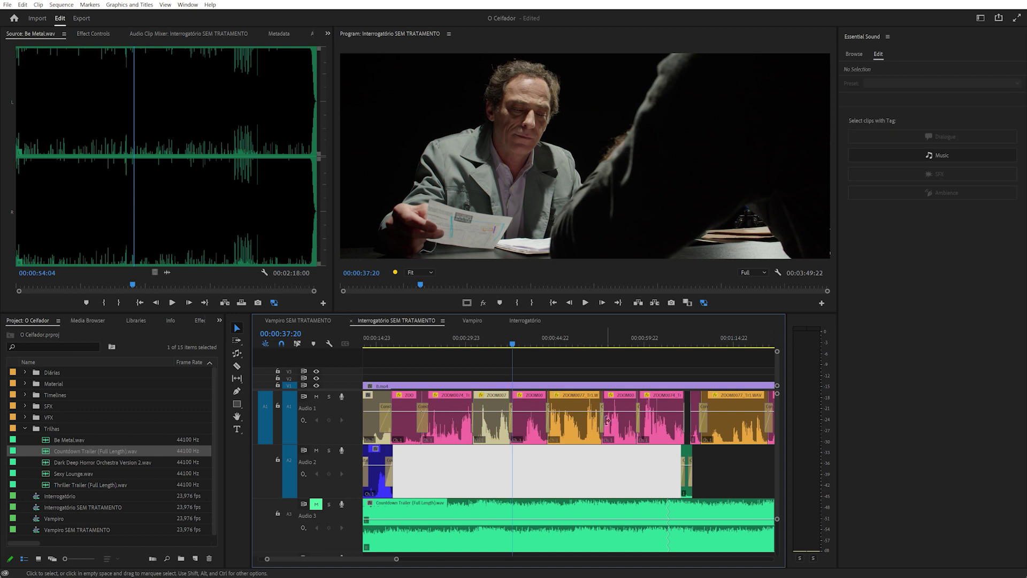
click(591, 342)
key(space)
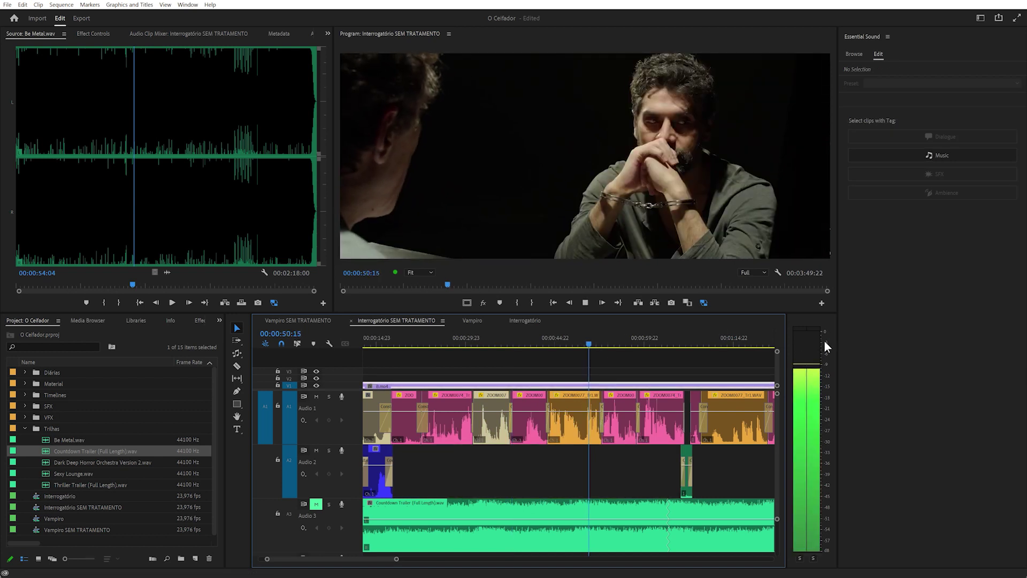
key(space)
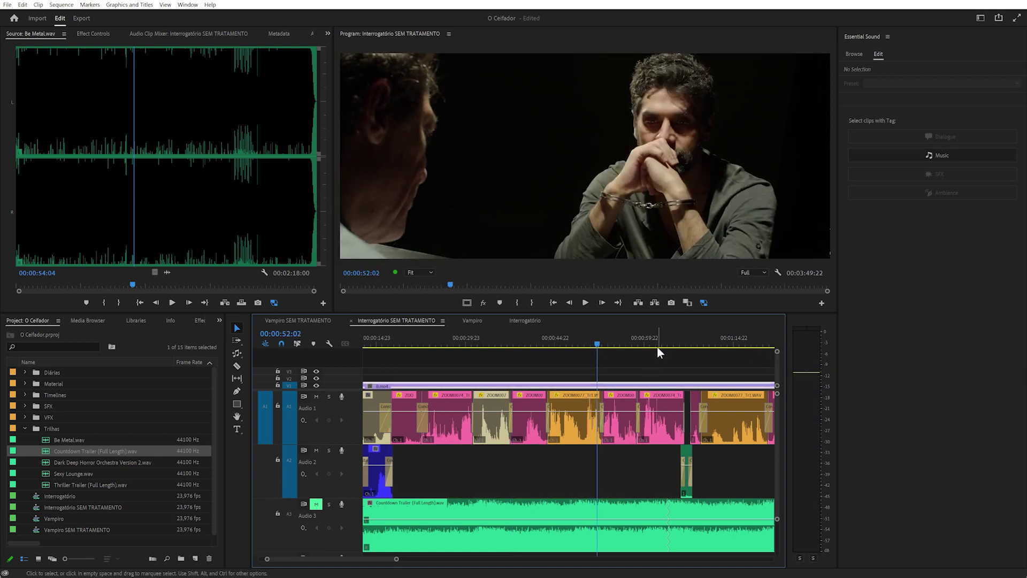
click(657, 343)
key(space)
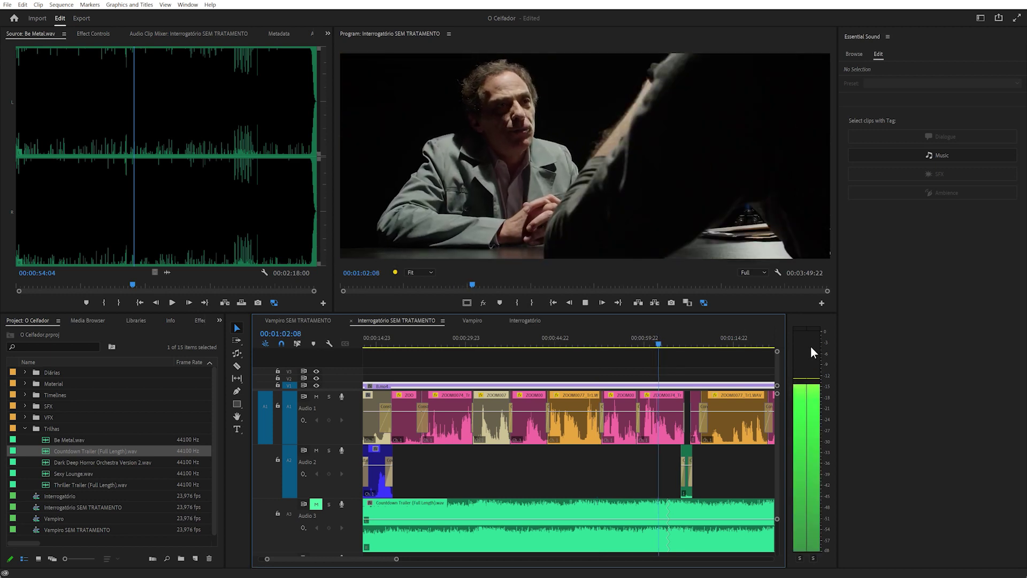
key(space)
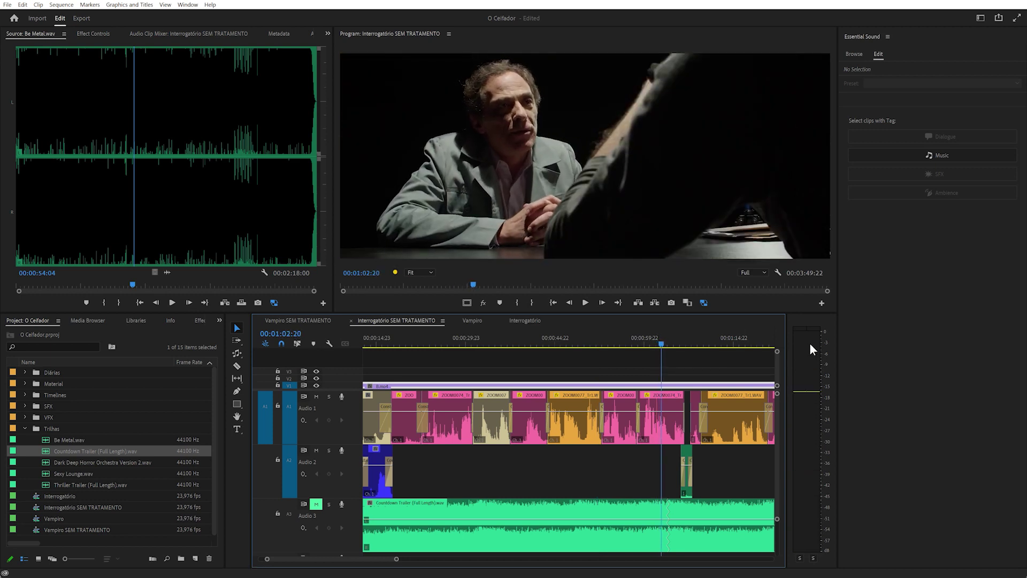
Select the six A1 dialogue clips and apply Normalize All Peaks to 0 dB.
drag(652, 464, 434, 430)
key(g)
click(455, 266)
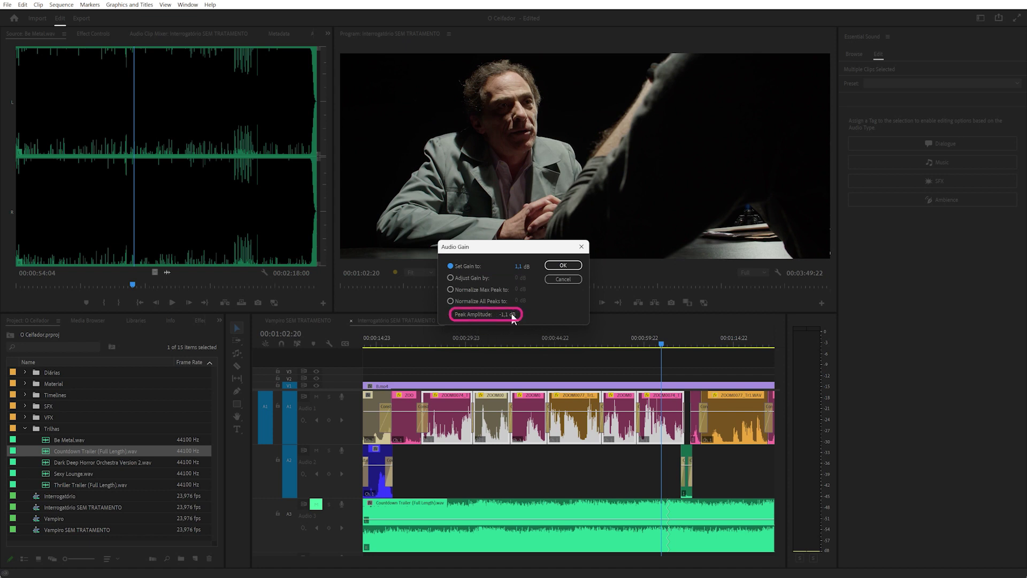
click(457, 302)
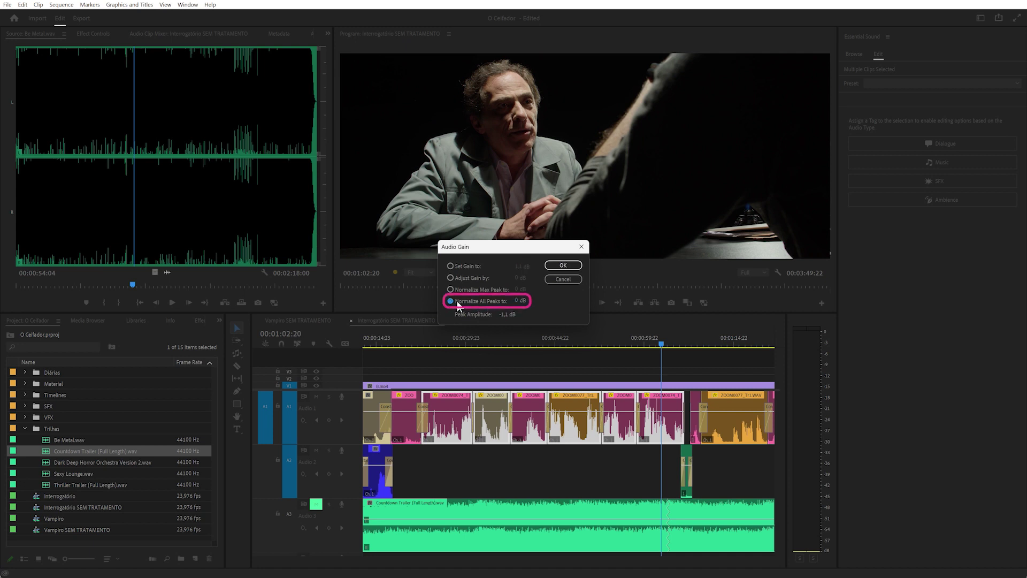
click(563, 265)
Inspect the gain and peak amplitude of the first three normalized A1 clips individually, without changing them.
click(452, 430)
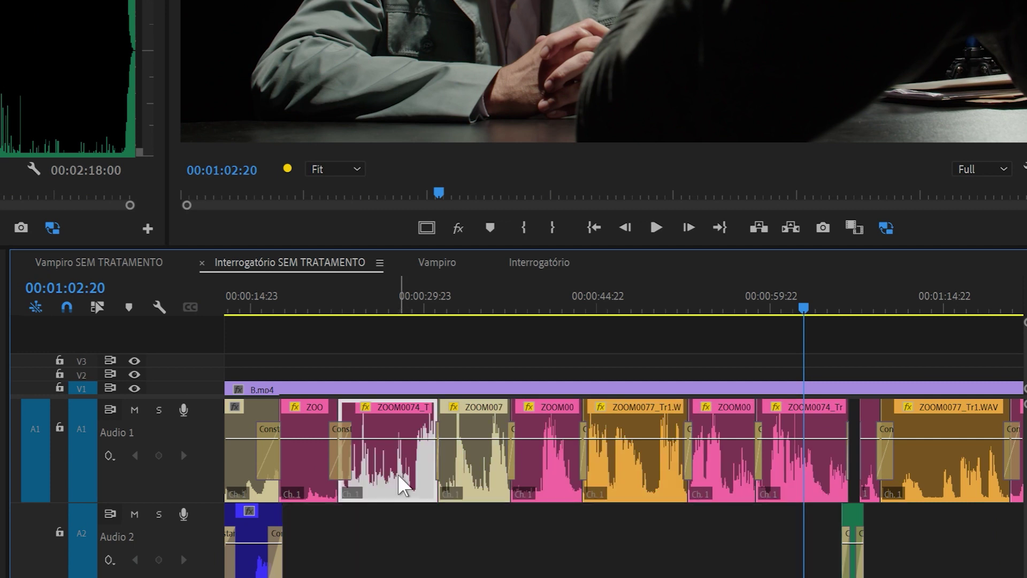
key(g)
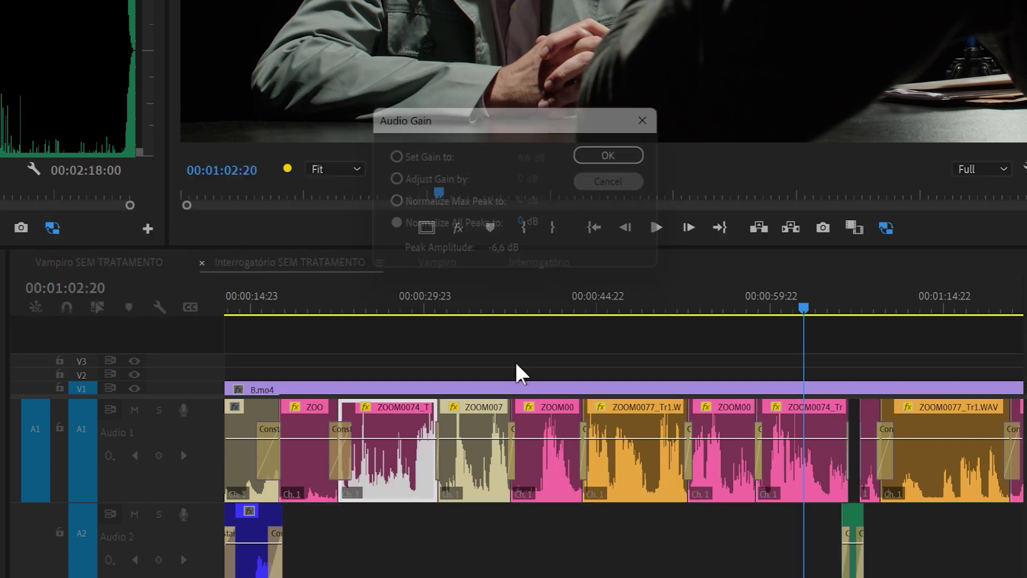
click(484, 485)
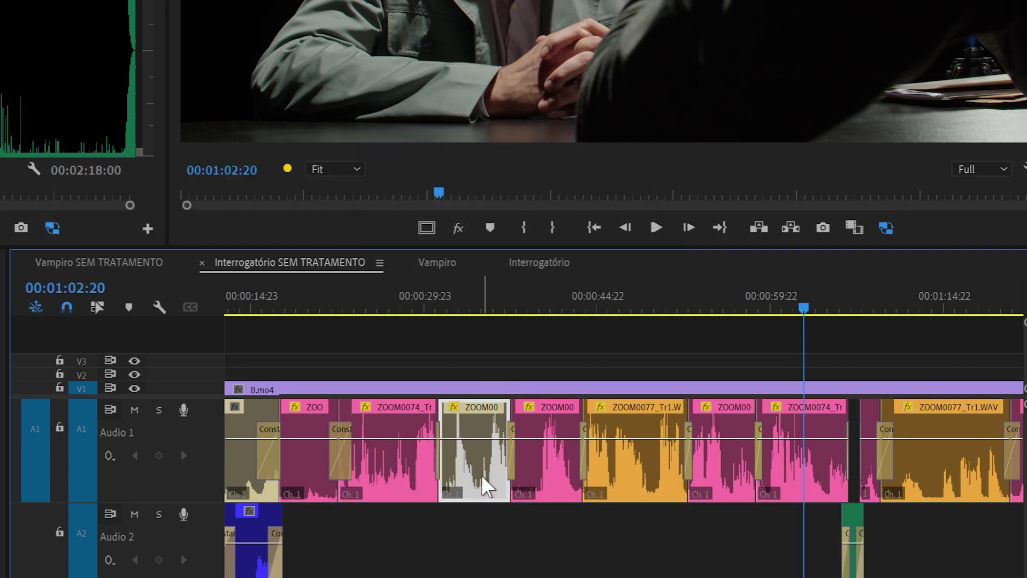
key(g)
click(613, 182)
click(552, 452)
key(g)
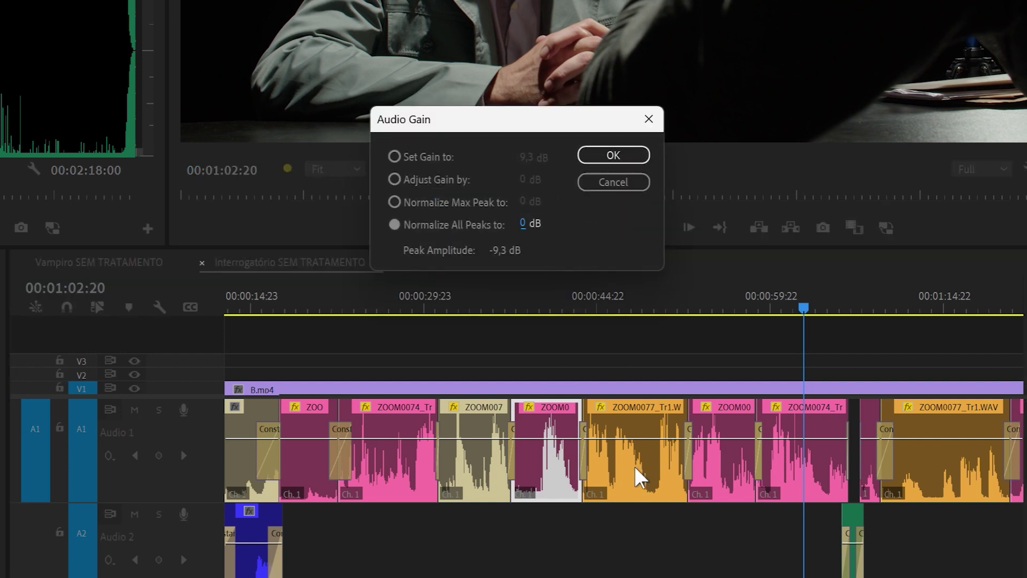
click(615, 183)
Reset the six A1 dialogue clips to 0 dB with Set Gain to, and recheck their audio gain settings.
mouse_move(644, 500)
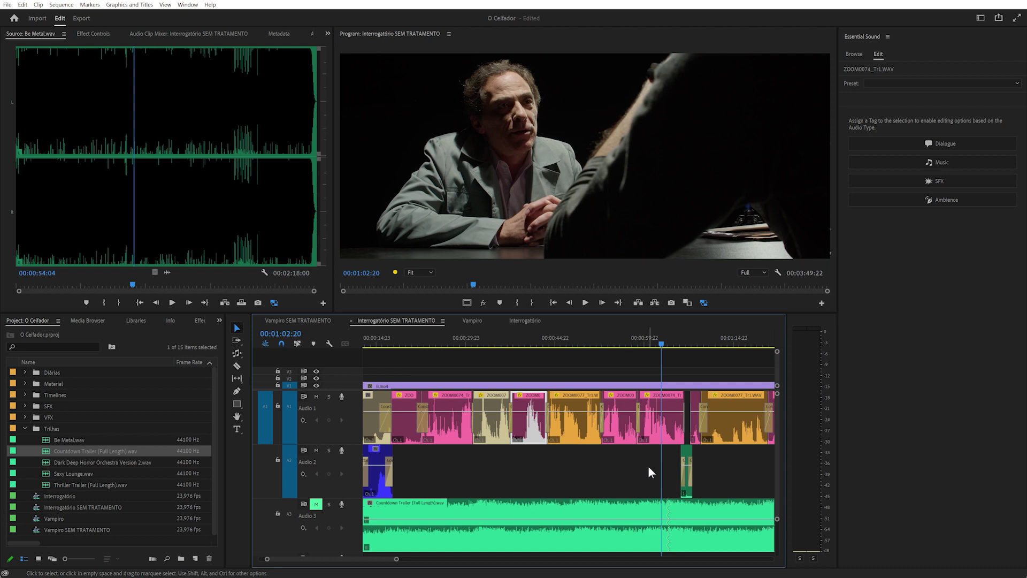
drag(643, 467, 454, 434)
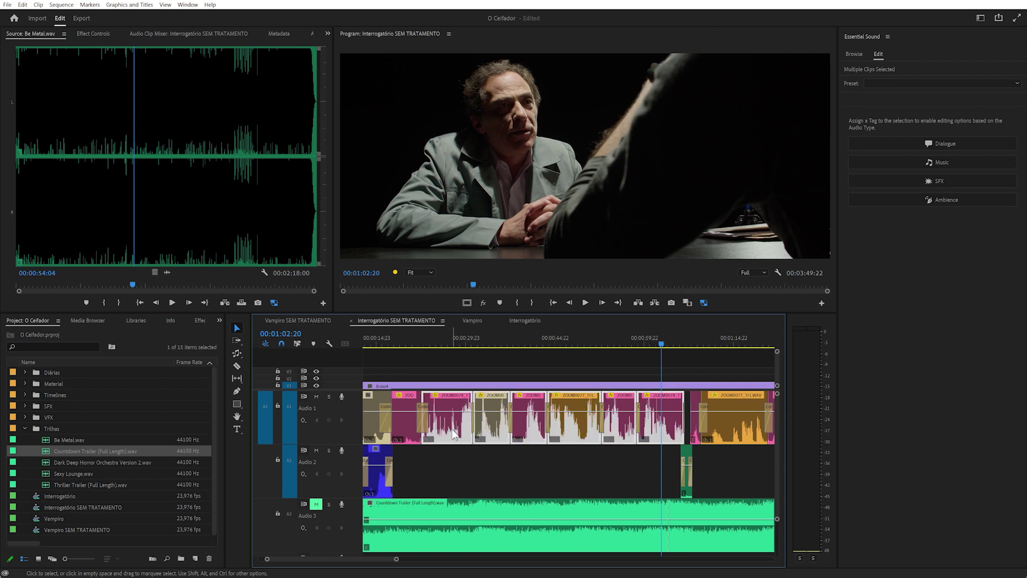
key(g)
click(519, 267)
click(563, 265)
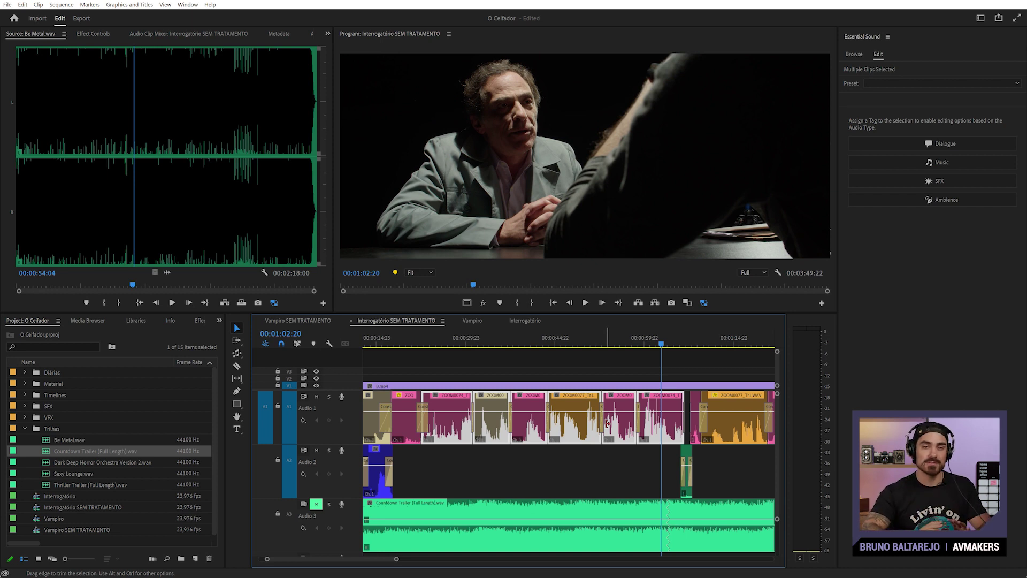
key(g)
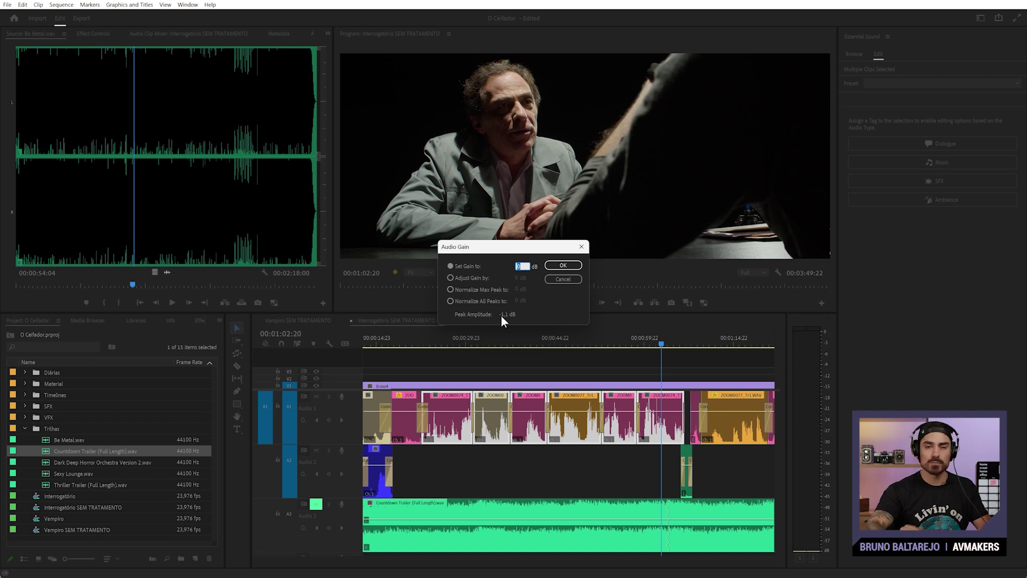
click(566, 281)
Make the A1 track slightly taller and raise the ZOOM0074 clip's volume line before 00:00:29:23 to about 0.45 dB.
click(500, 367)
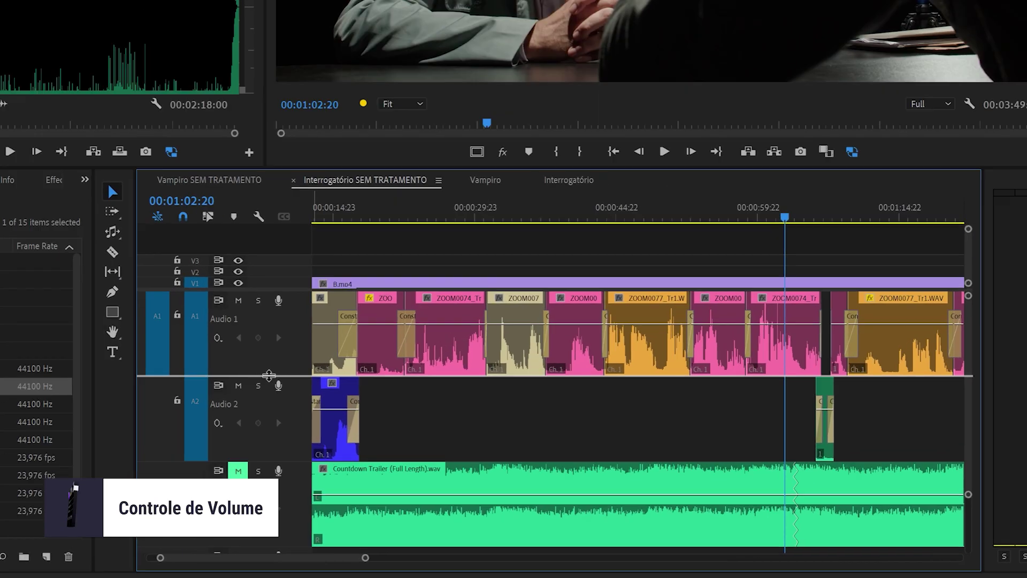
drag(269, 375, 268, 387)
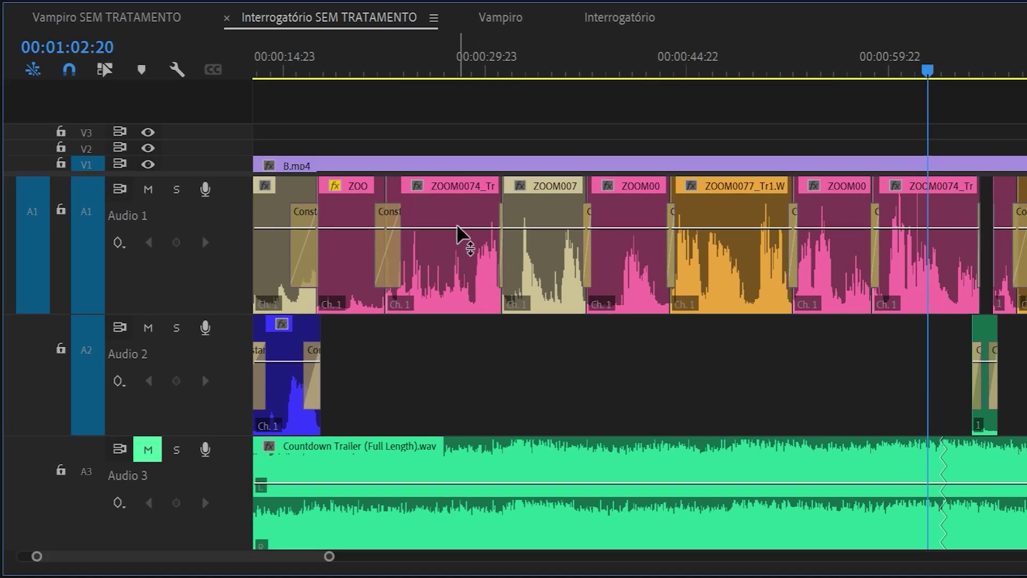
mouse_move(458, 229)
mouse_down()
mouse_move(460, 306)
mouse_move(460, 229)
mouse_move(492, 306)
mouse_move(492, 184)
mouse_move(484, 227)
mouse_move(461, 231)
mouse_up()
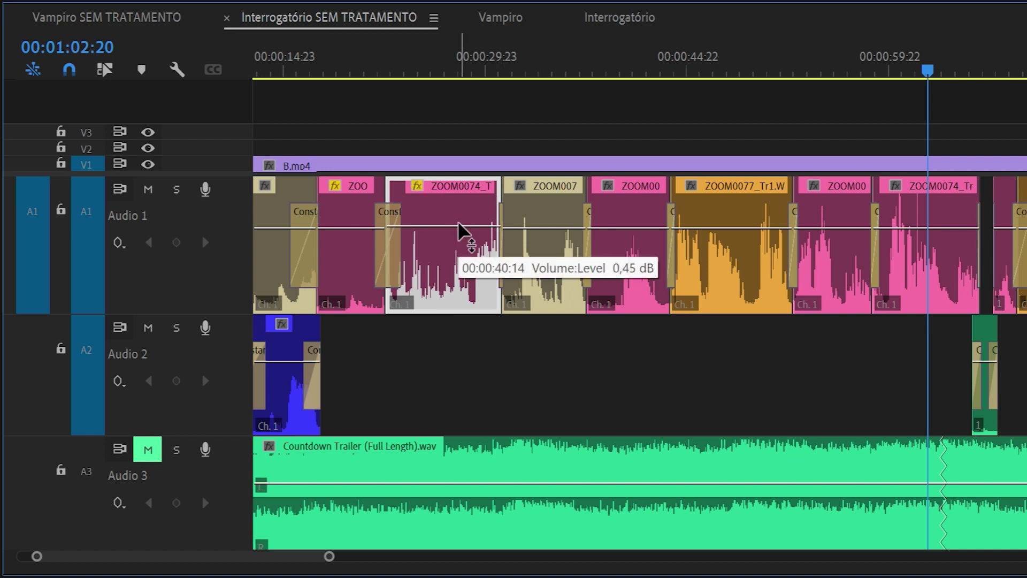
Play the ZOOM0074_Tr1.WAV clip on A1 from 00:00:22:22 to its end and compare the quiet and loud passages on the meters.
click(455, 68)
key(=)
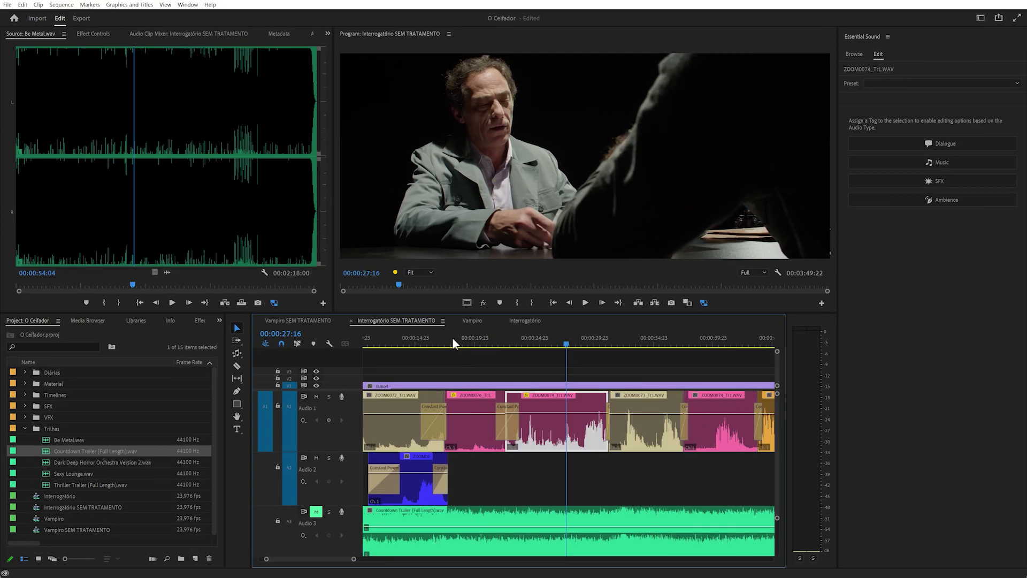
click(509, 341)
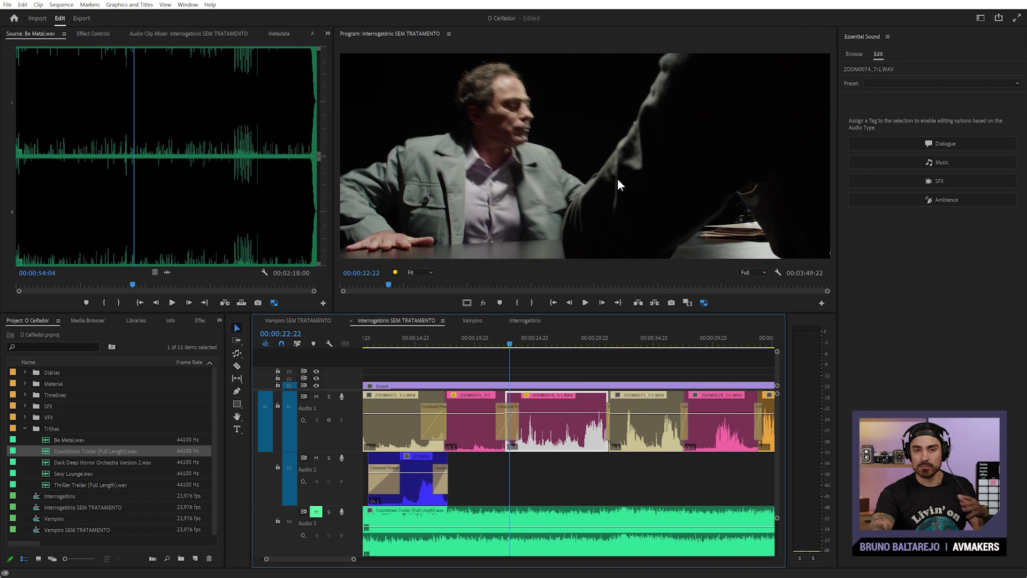
key(space)
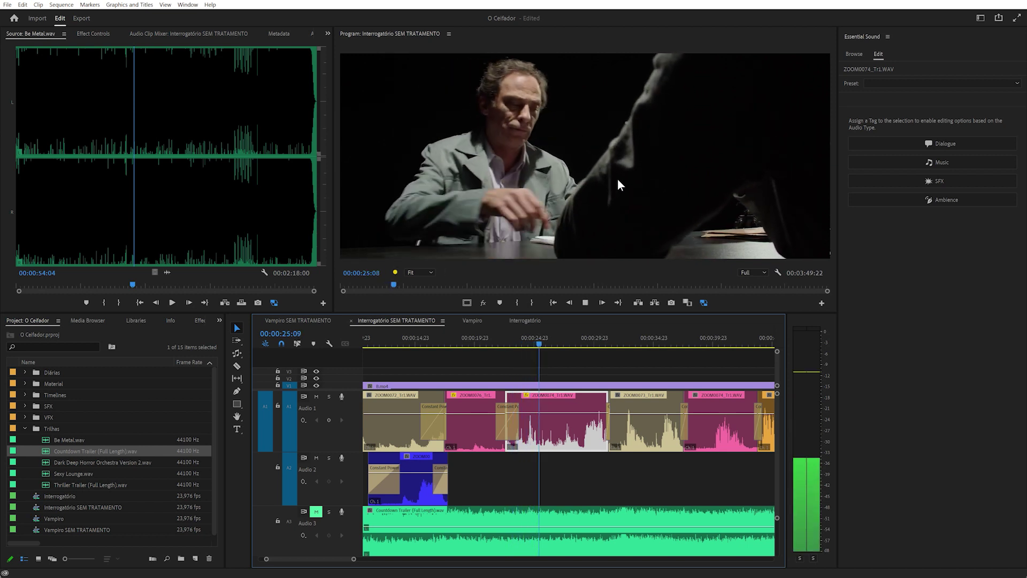
key(equal)
key(minus)
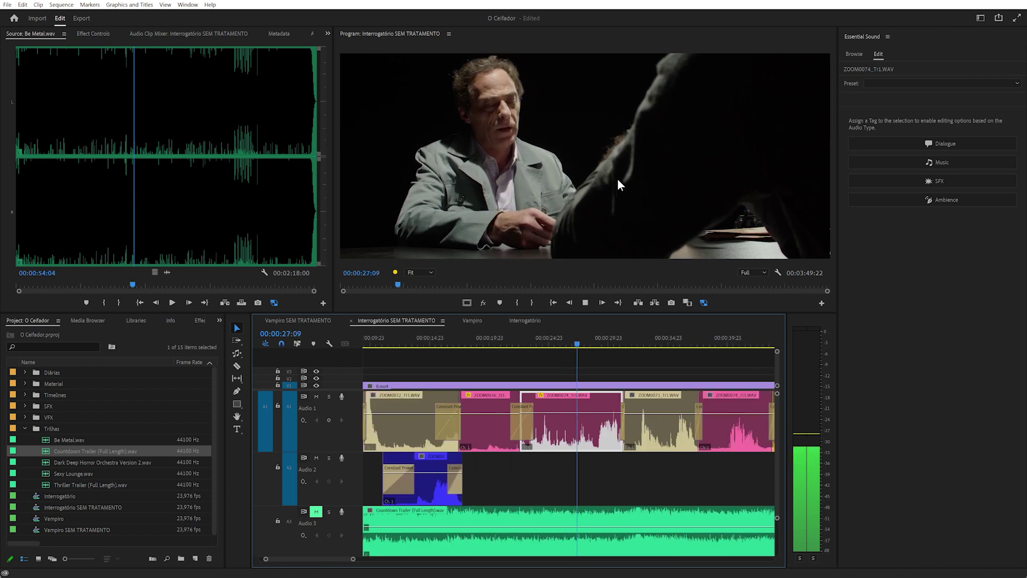
key(equal)
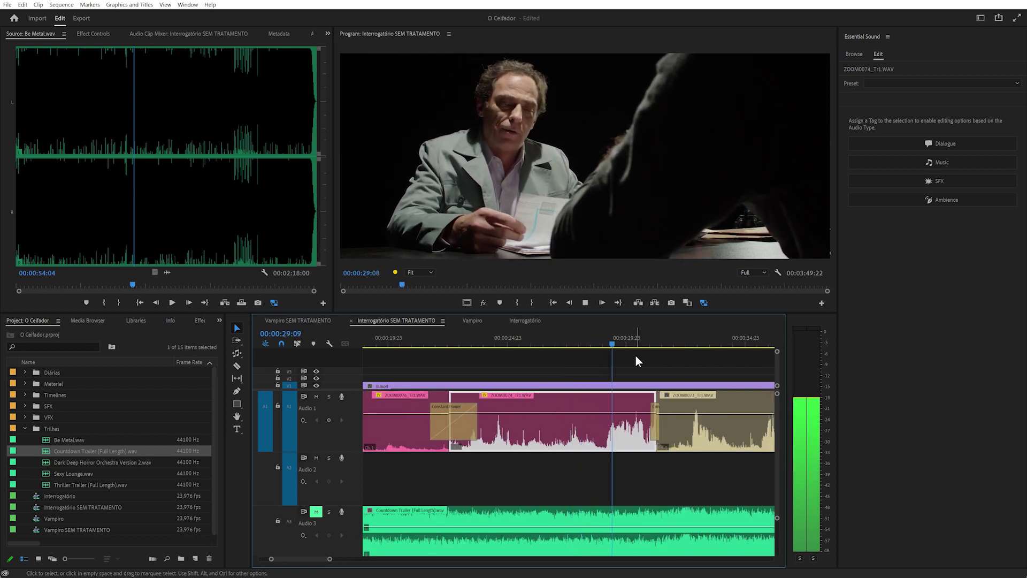
key(space)
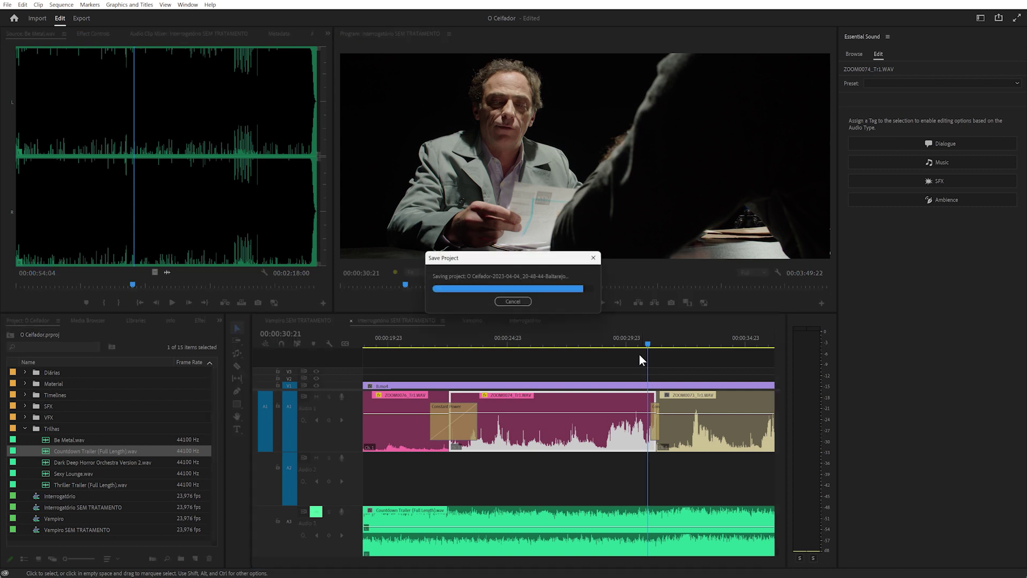
Add two volume keyframes near 00:00:29 on the ZOOM0074_Tr1.WAV clip, lowering the level before them and raising it after them.
ctrl+click(594, 413)
ctrl+click(608, 413)
drag(623, 418, 579, 423)
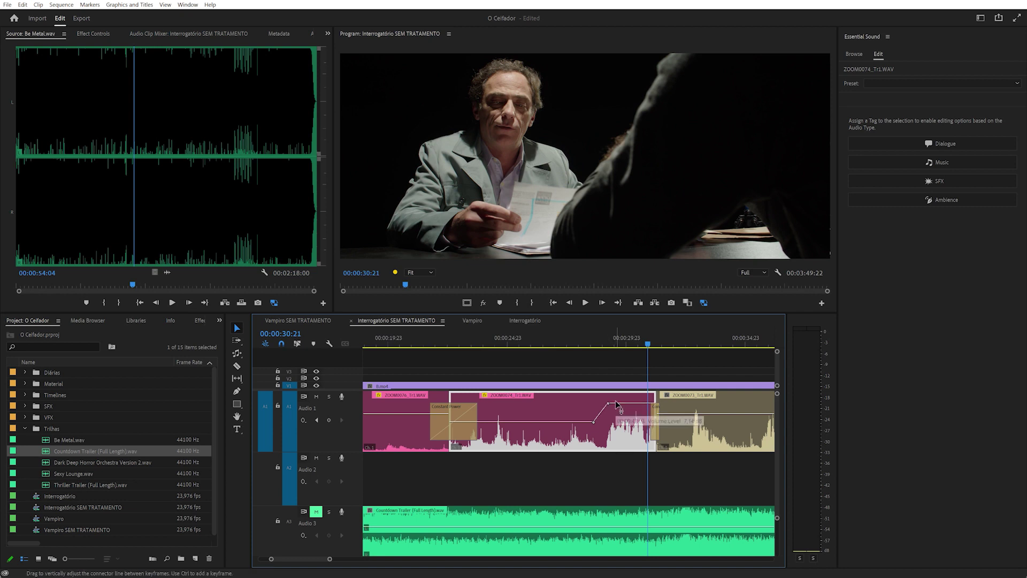
click(546, 341)
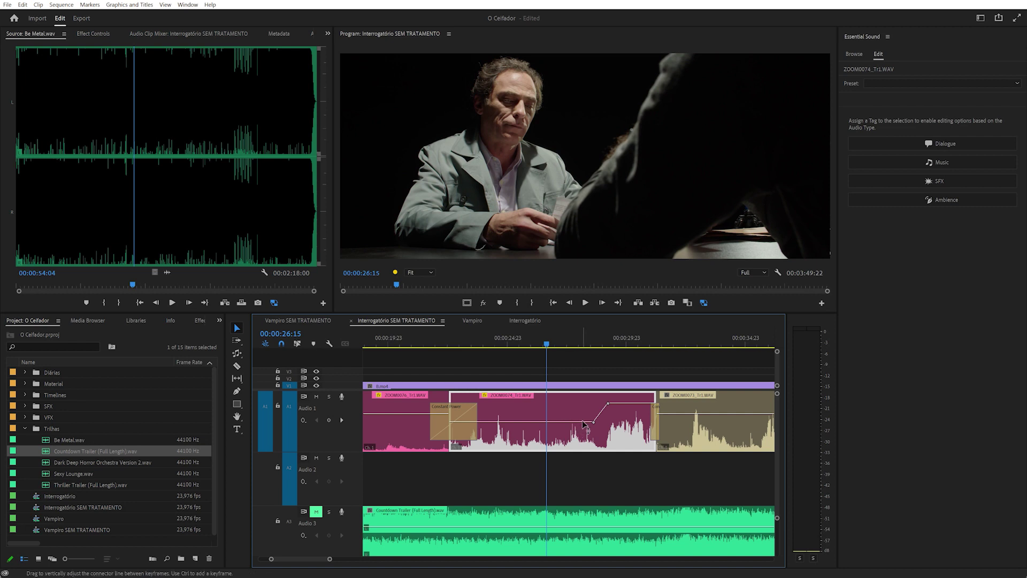
drag(624, 403, 624, 400)
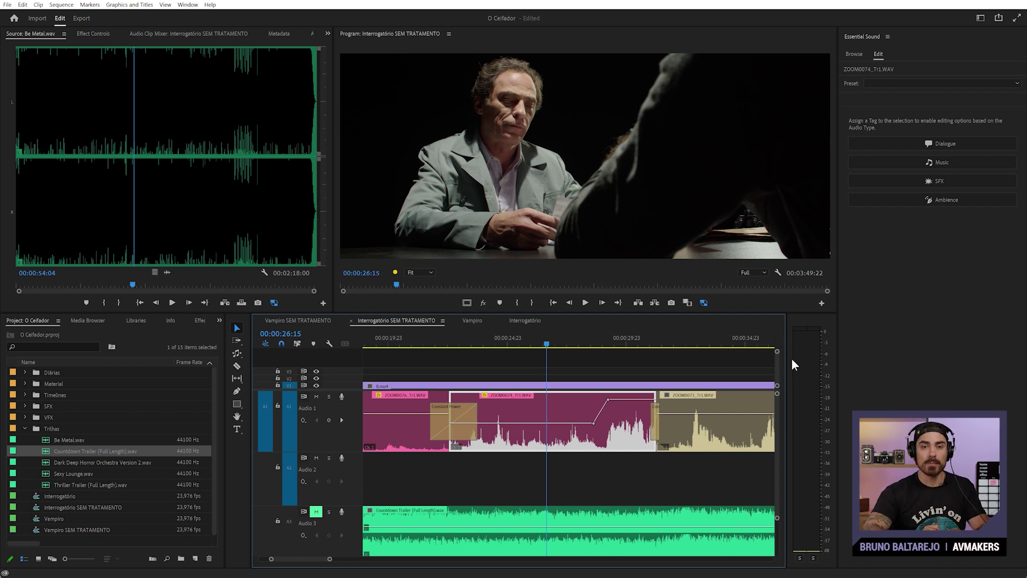
Play the keyframed passage from 00:00:26:15, slightly lower the raised end section of the ZOOM0074_Tr1.WAV clip, and replay it from 00:00:29:02.
key(space)
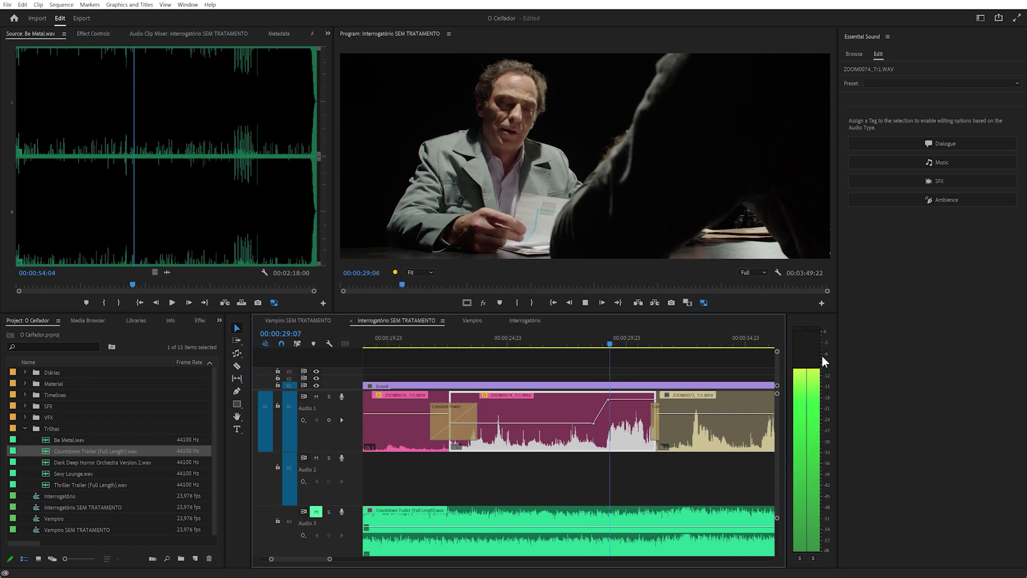
key(space)
drag(611, 342, 605, 343)
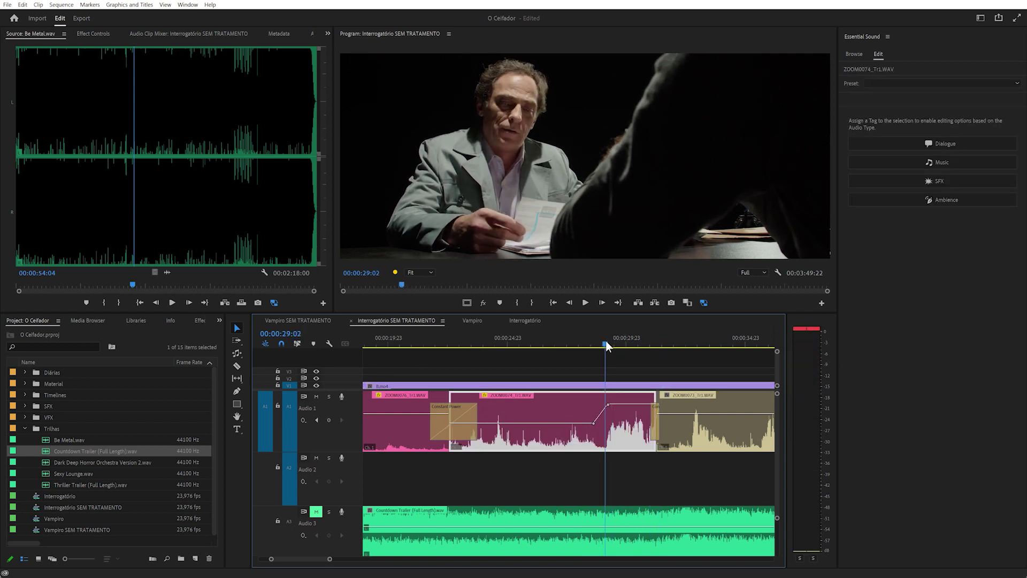
key(space)
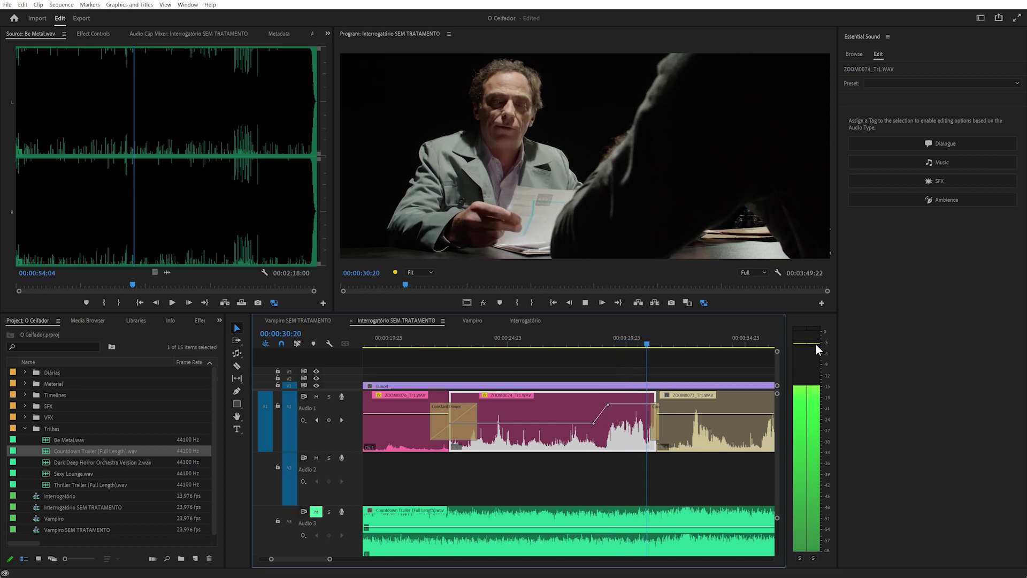
key(space)
Lower the volume line after the second keyframe of the ZOOM0074_Tr1.WAV clip further and check it from 00:00:29:02.
key(ctrl+shift+a)
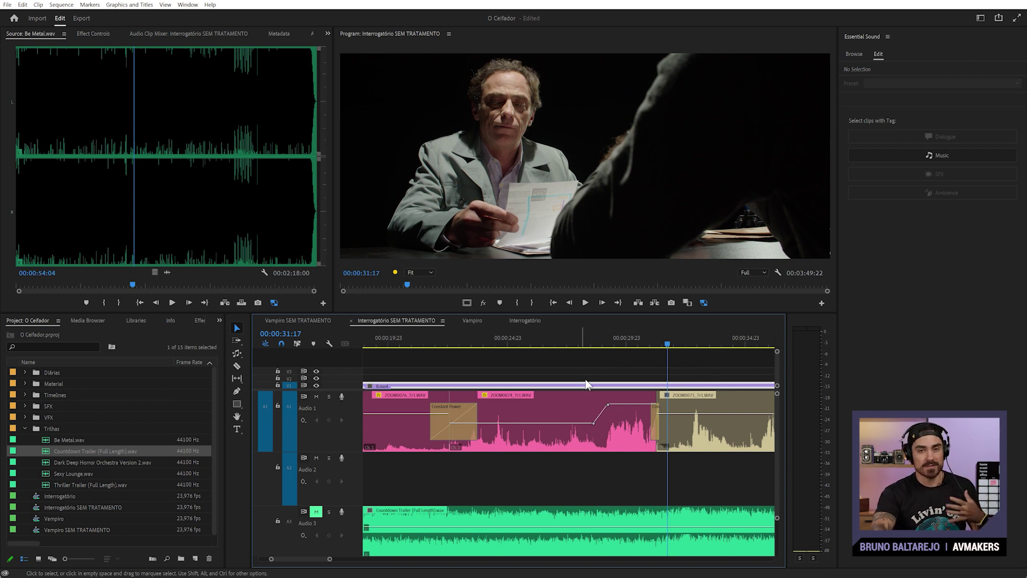
click(626, 344)
click(623, 407)
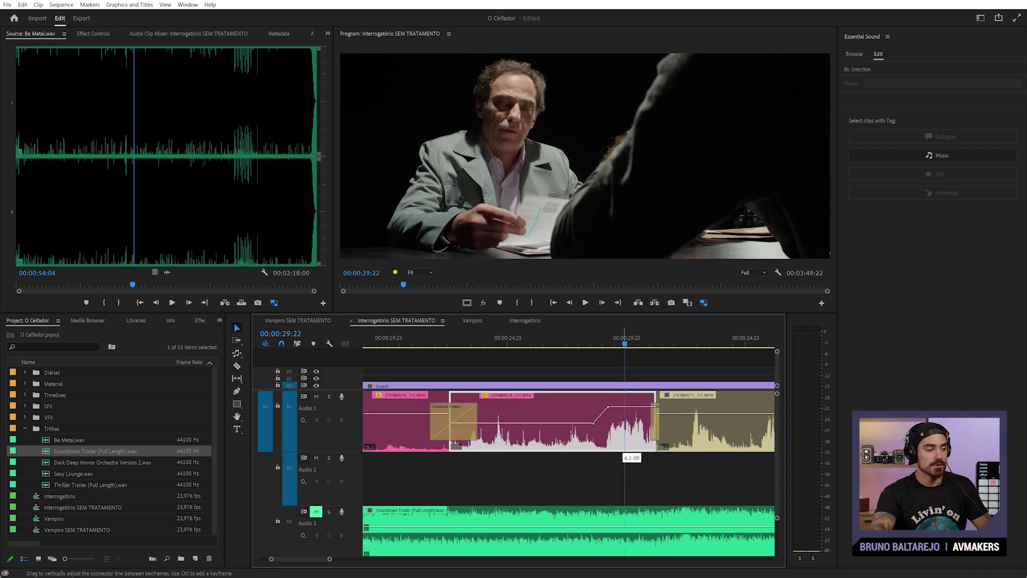
click(606, 339)
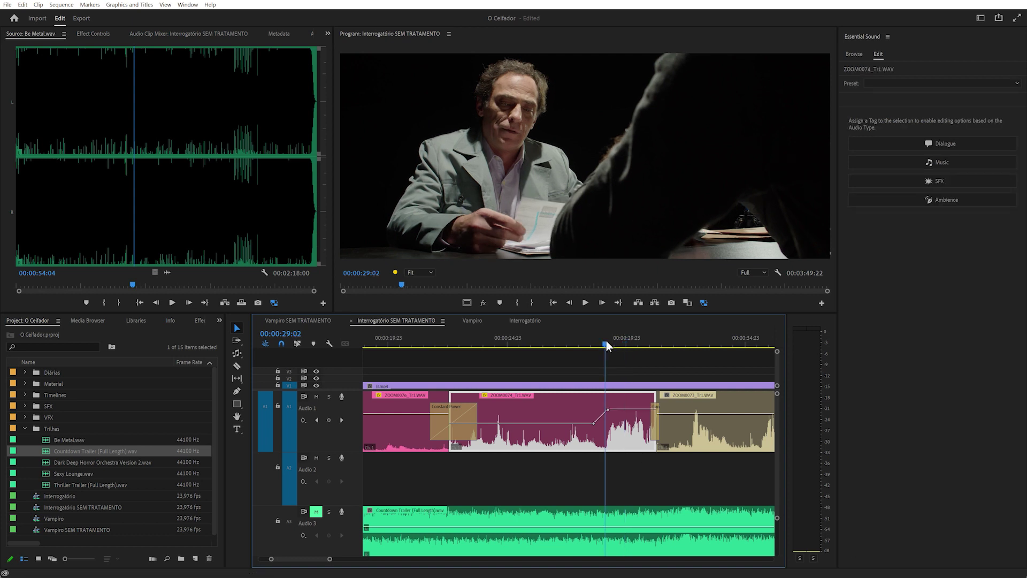
key(space)
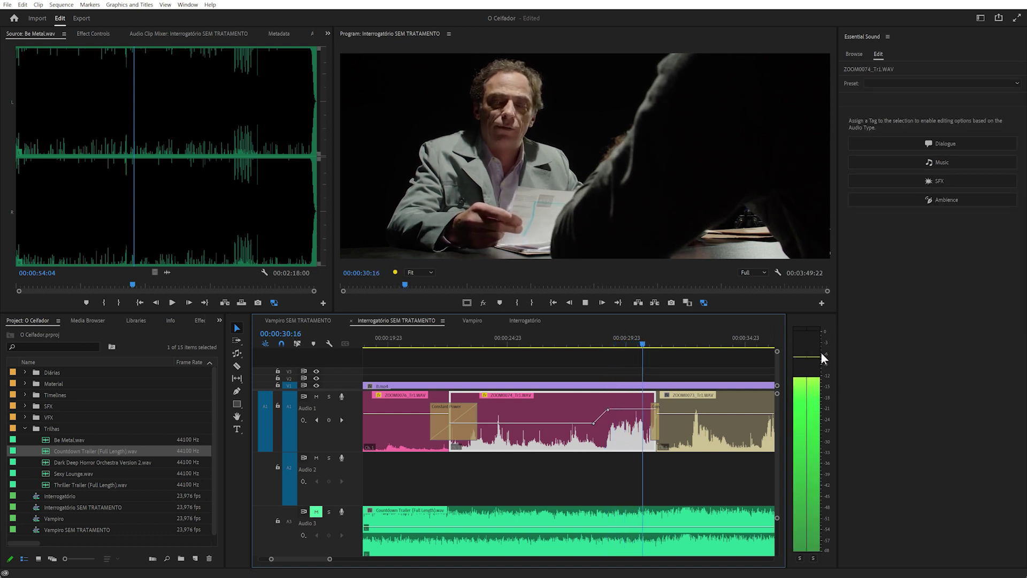
key(space)
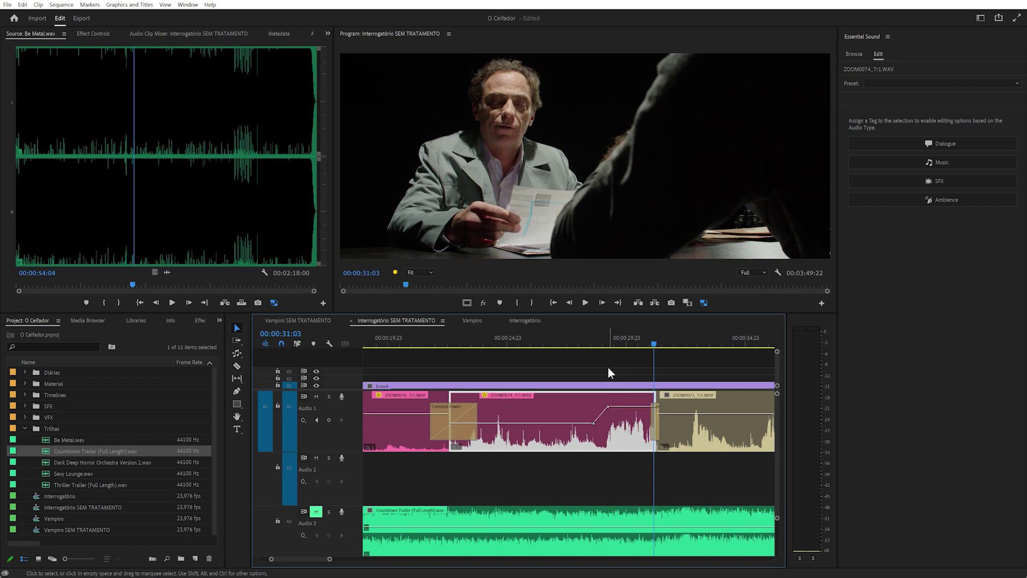
Fine-tune the ZOOM0074_Tr1.WAV clip's end section slightly upward, replaying from about 00:00:29 into the following clip.
click(611, 343)
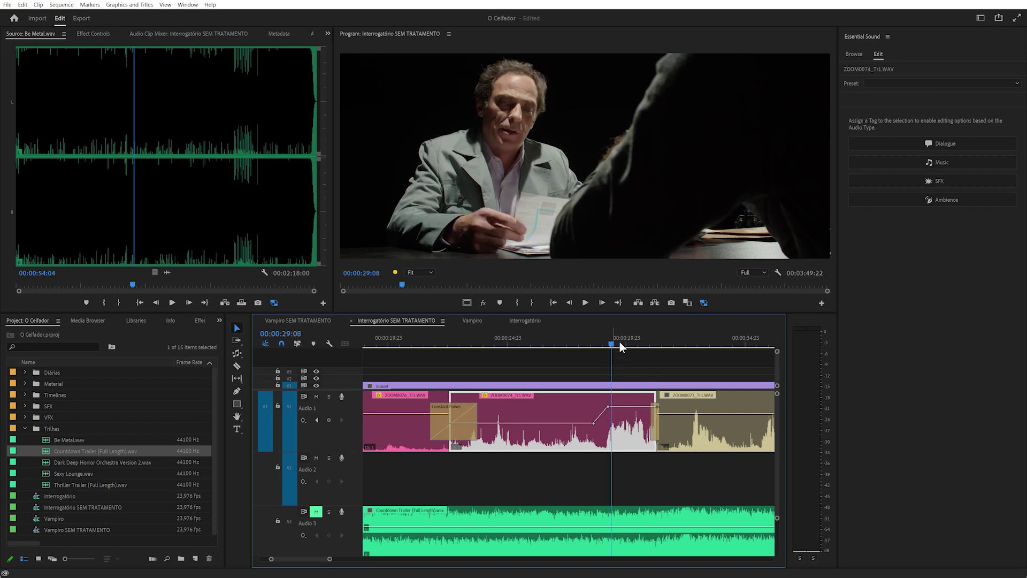
click(817, 353)
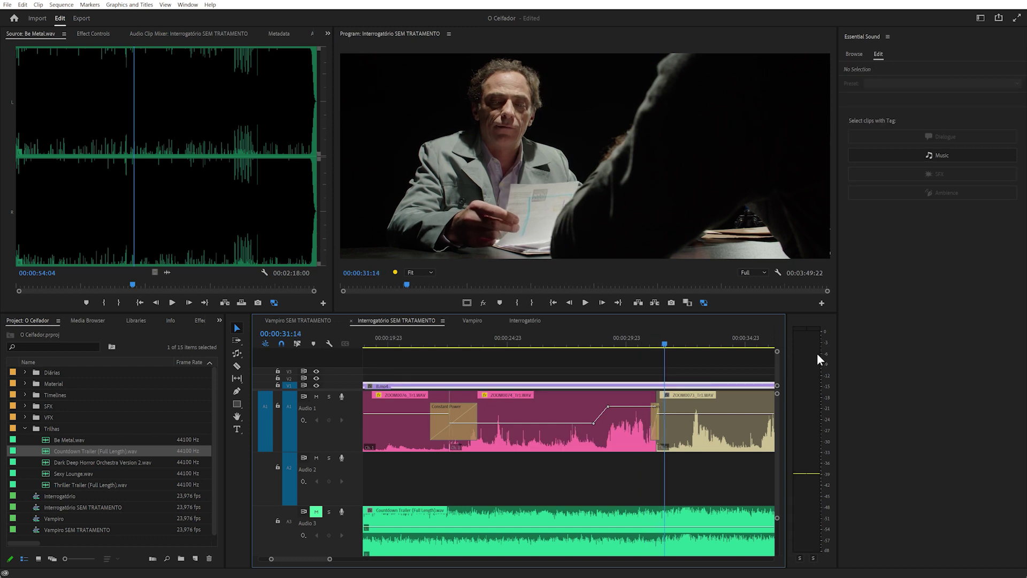
click(626, 407)
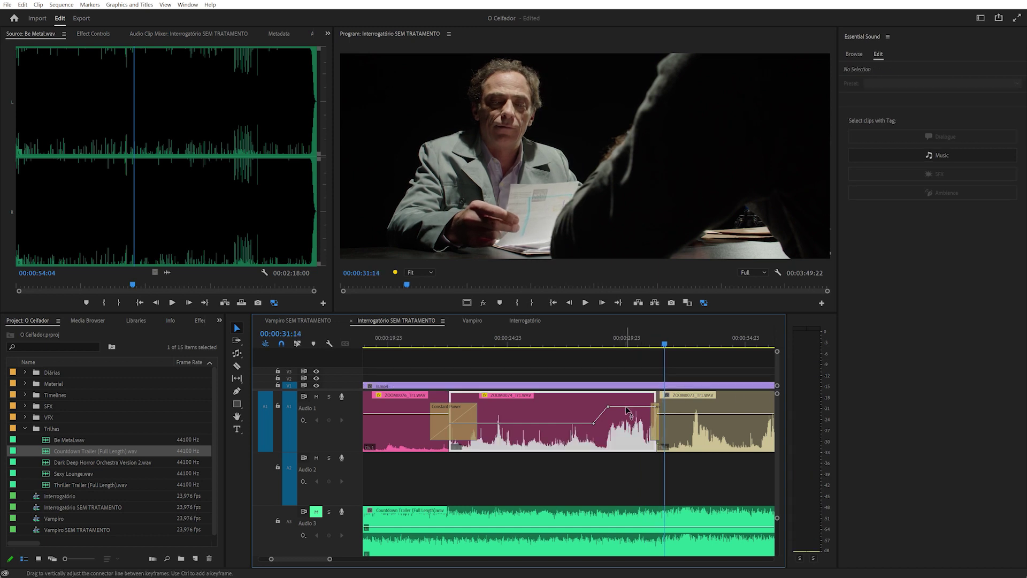
click(602, 343)
key(space)
key(minus)
key(minus)
key(equal)
key(equal)
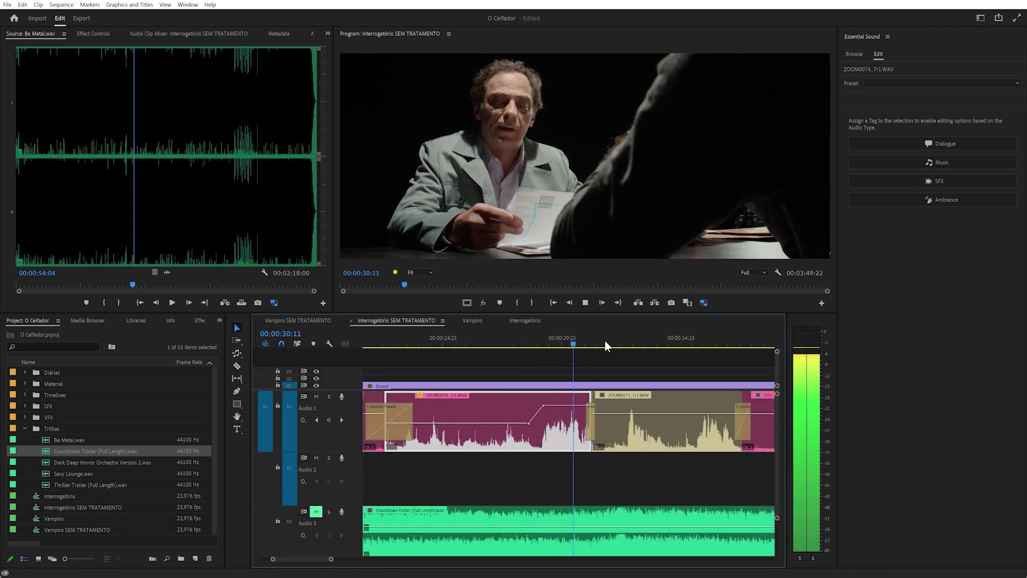
Raise the ZOOM0073_Tr1.WAV clip's volume and add two keyframes before its first dialogue peak, lowering the level of the quiet opening.
click(643, 414)
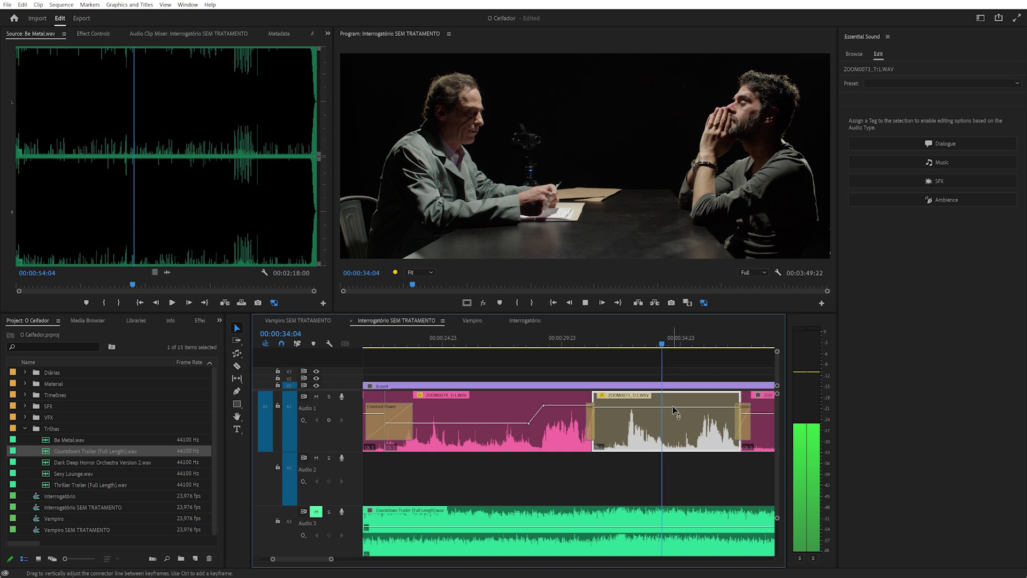
scroll(672, 412, down, 2)
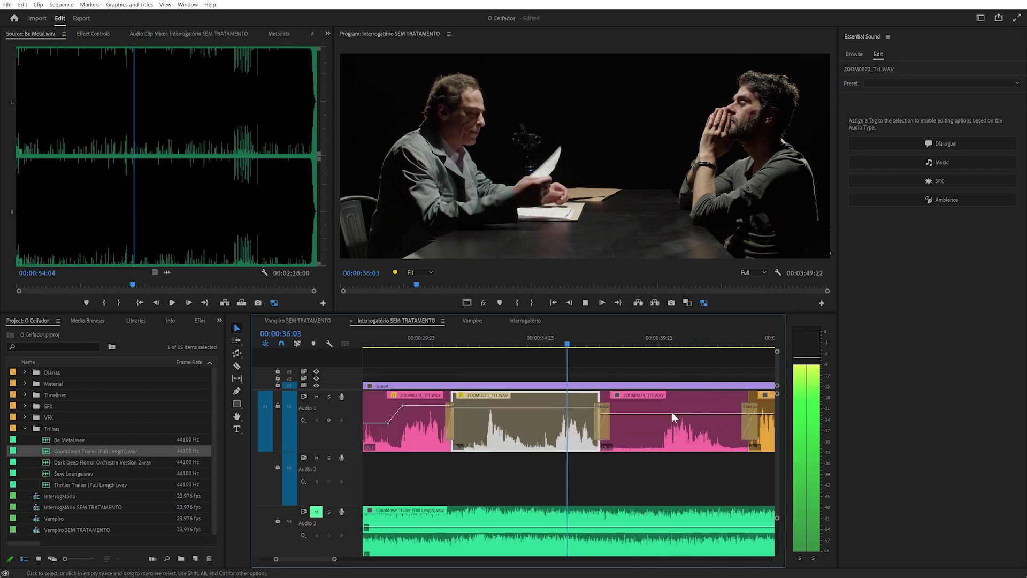
click(598, 417)
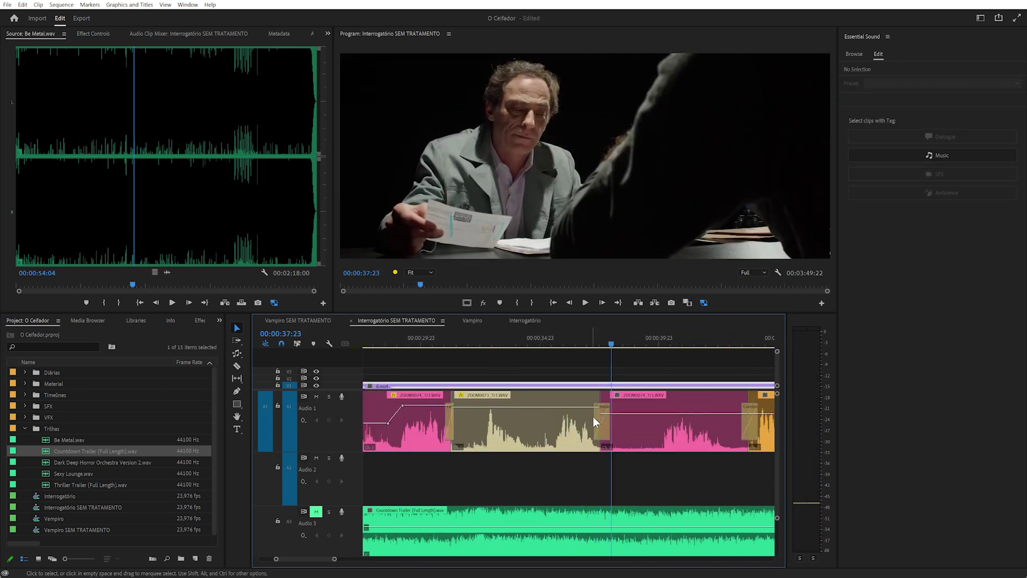
ctrl+click(486, 408)
ctrl+click(475, 407)
drag(478, 417, 478, 419)
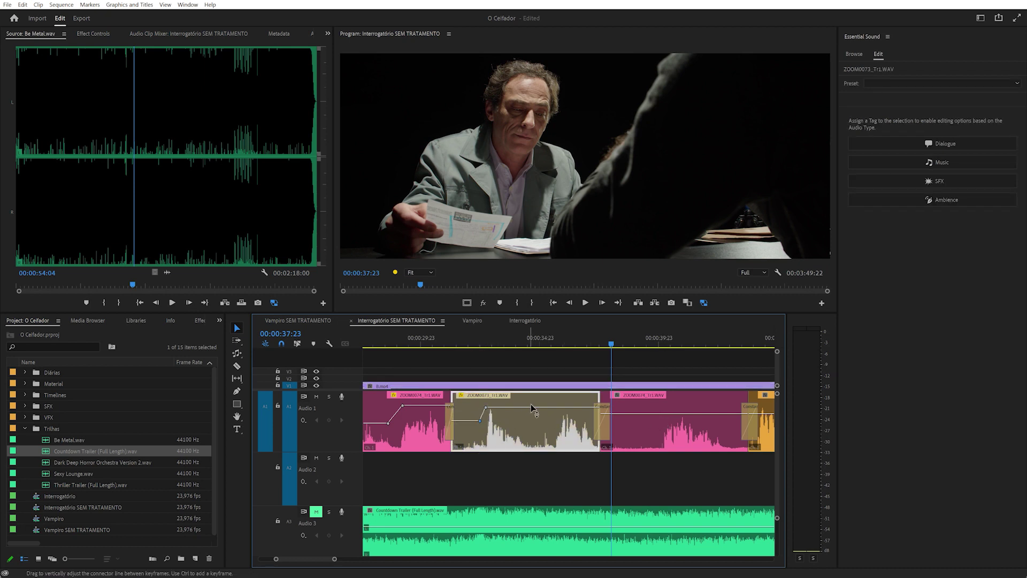
Raise the next ZOOM0074_Tr1.WAV clip's volume slightly and keyframe lower levels before and after its dialogue.
drag(673, 412, 671, 411)
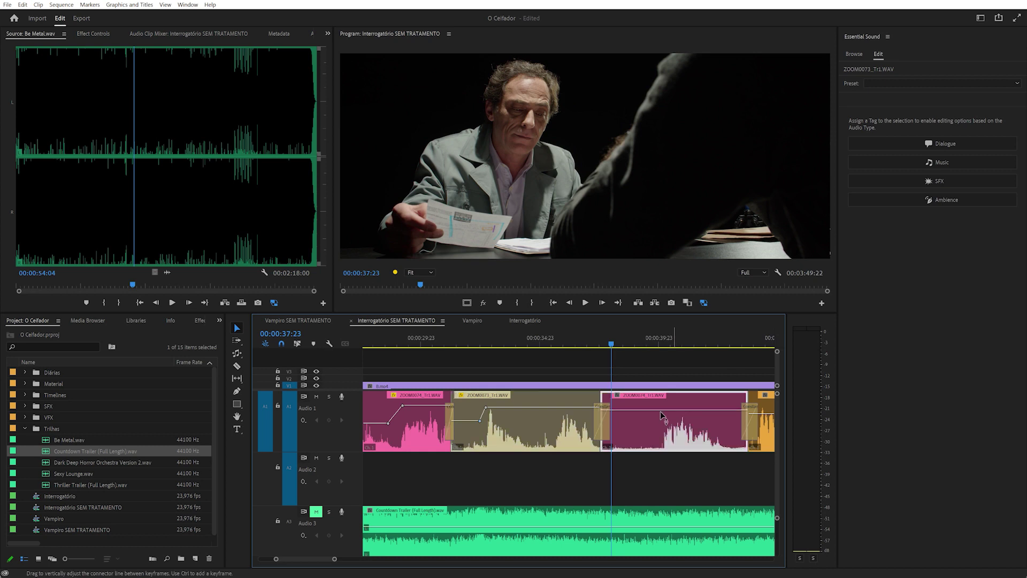
drag(653, 411, 649, 418)
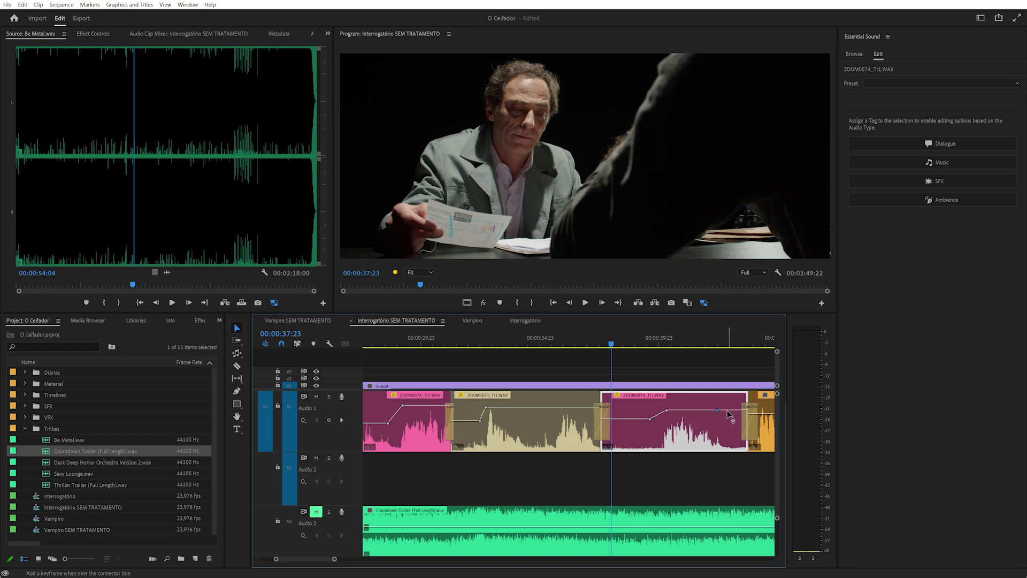
click(650, 422)
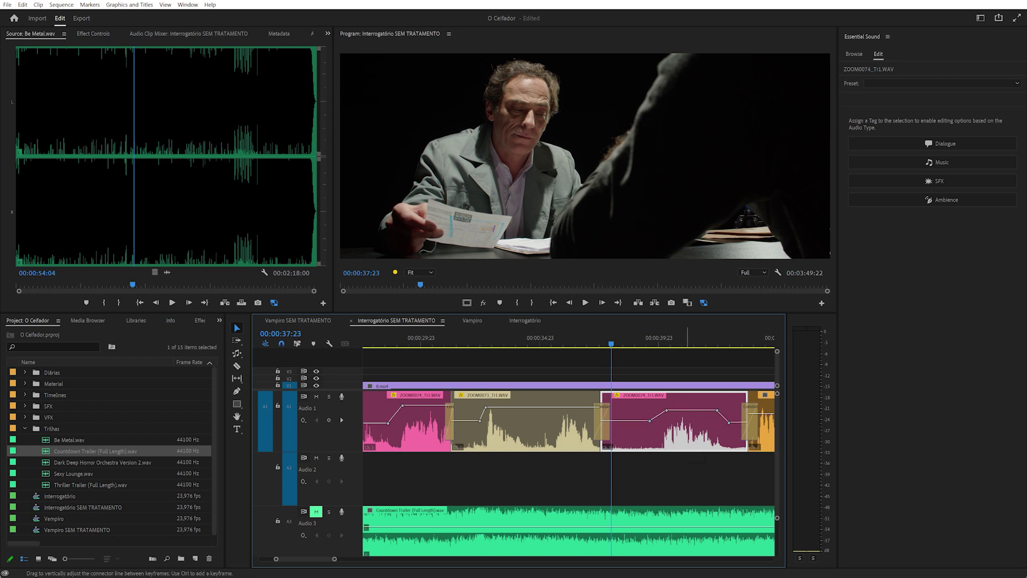
Play the adjusted clips from 00:00:29:13, raise the second dialogue passage of the ZOOM0073_Tr1.WAV clip, and replay it.
key(minus)
click(489, 339)
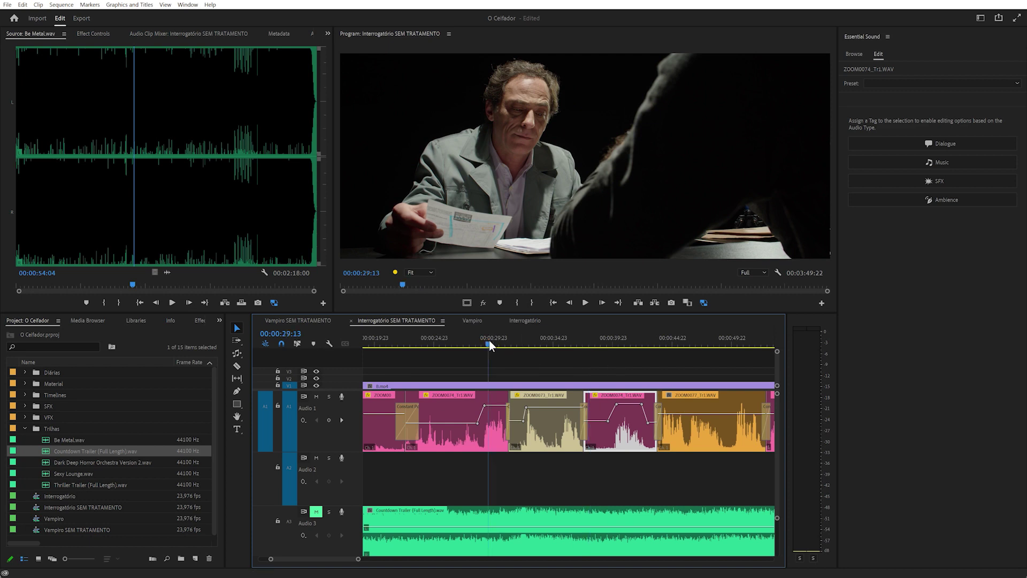
key(space)
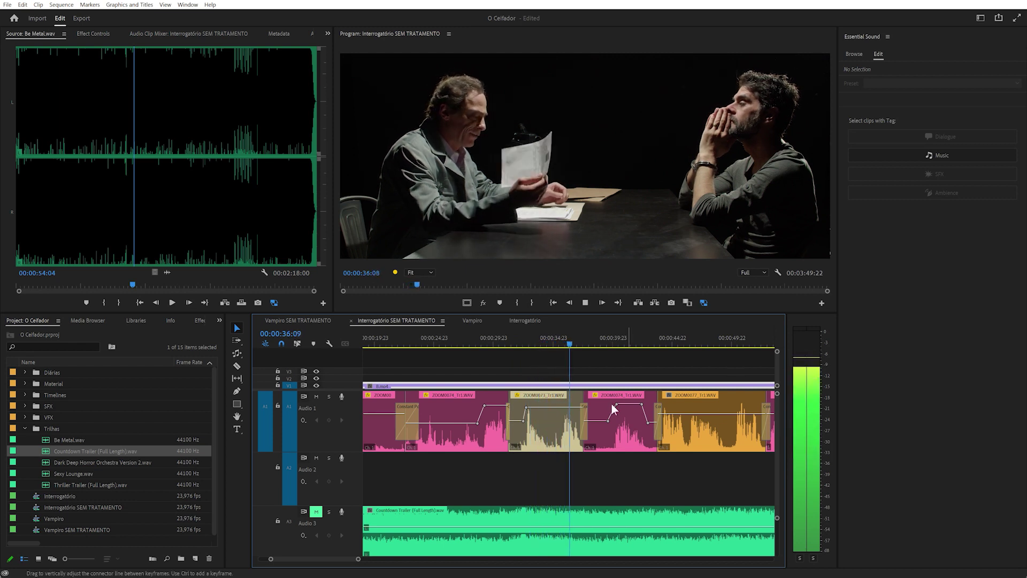
click(559, 412)
drag(559, 411, 559, 404)
click(561, 341)
key(space)
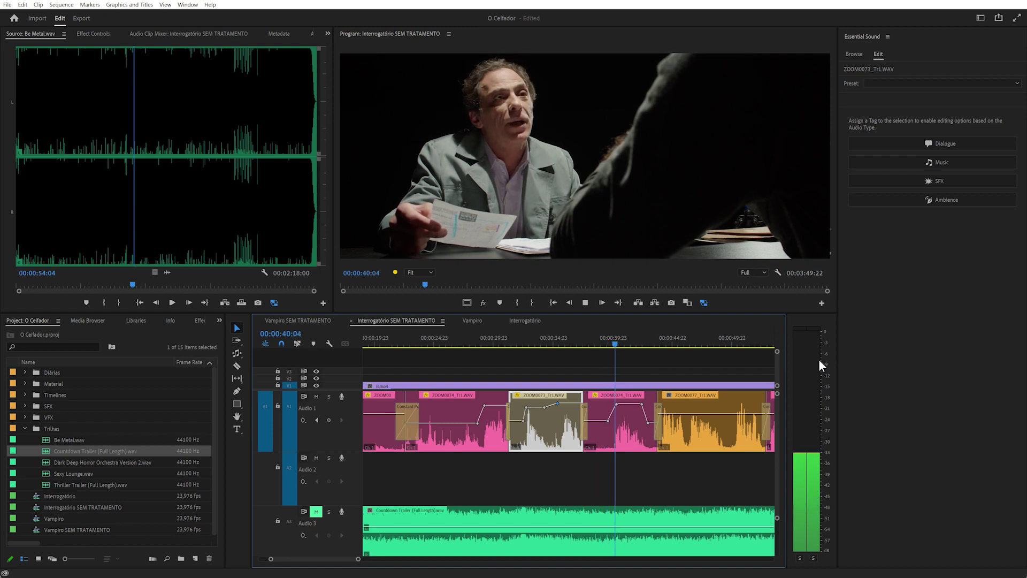
Raise the dialogue section between the keyframes of the second ZOOM0074_Tr1.WAV clip, replay it from 00:00:39:23, and ease its level back slightly.
click(625, 406)
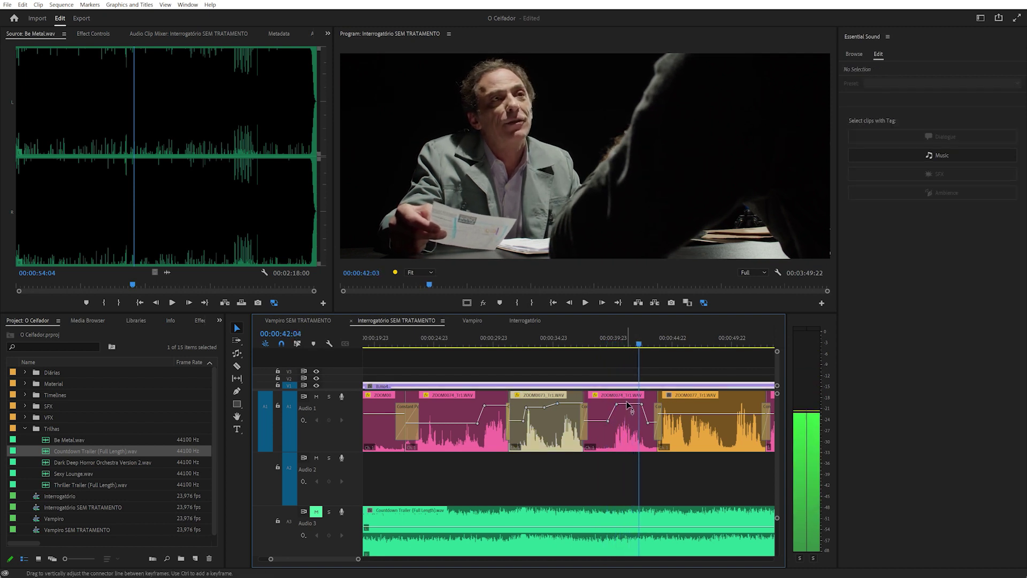
drag(629, 409, 628, 407)
drag(626, 400, 626, 397)
click(612, 341)
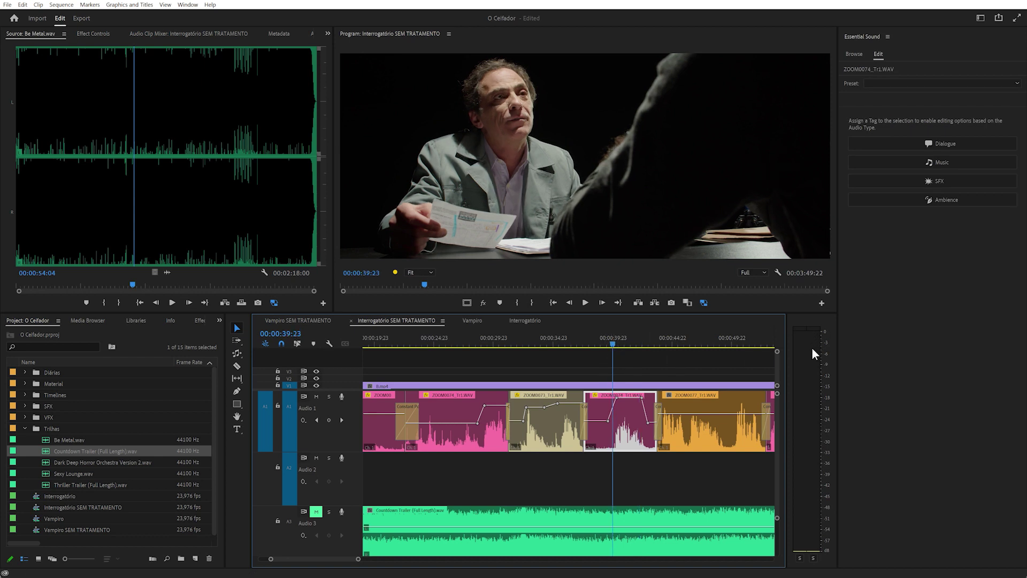
key(space)
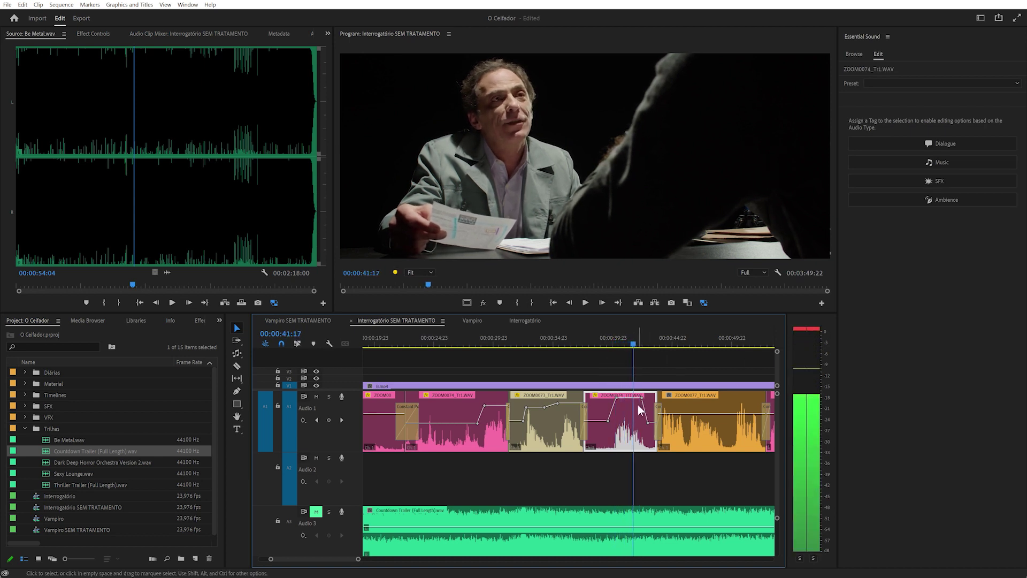
click(615, 341)
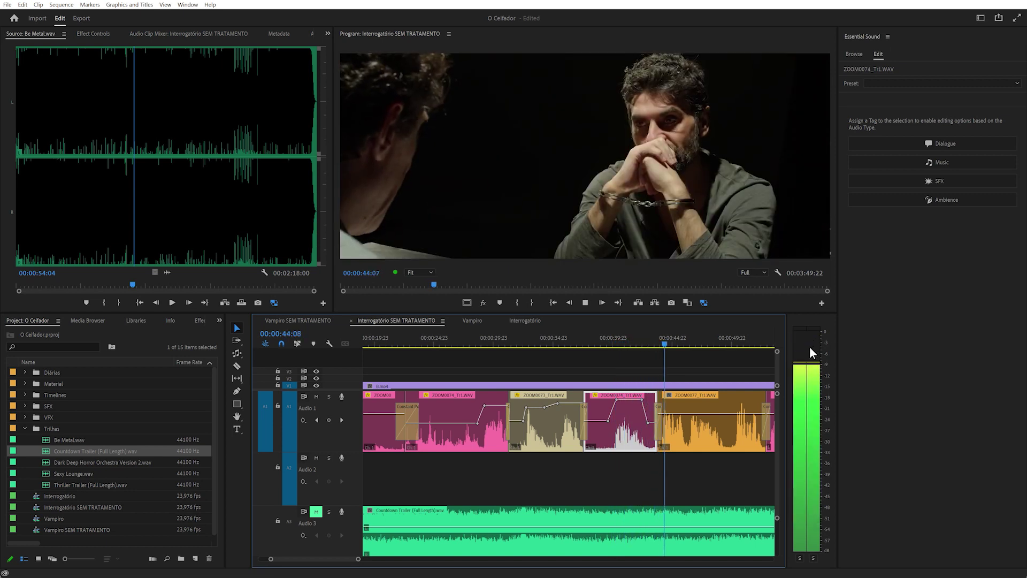
Stop playback, select the Audio 1 dialogue clips around 00:02:21:09, and tag them as Dialogue in Essential Sound.
key(space)
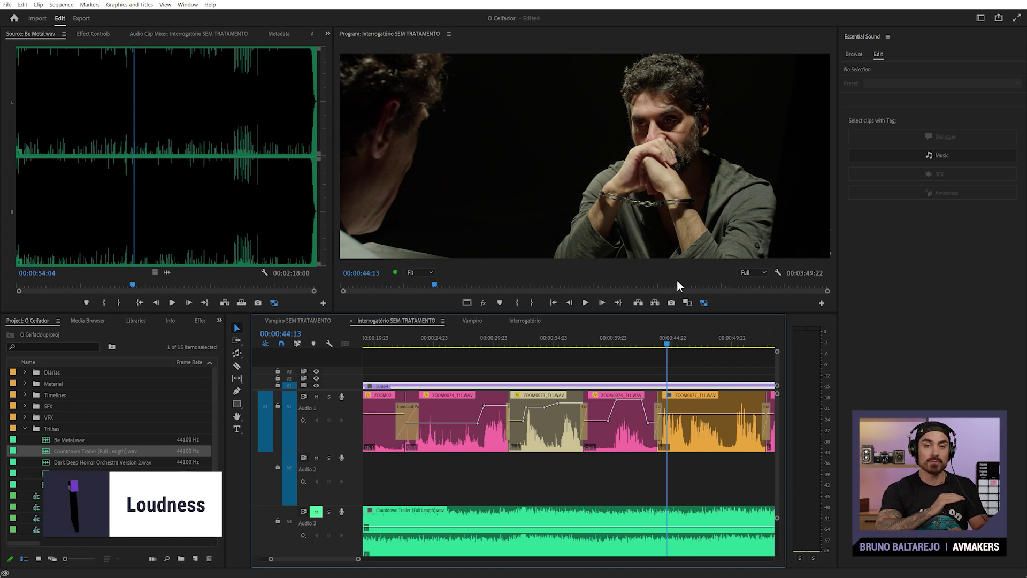
key(minus)
key(minus)
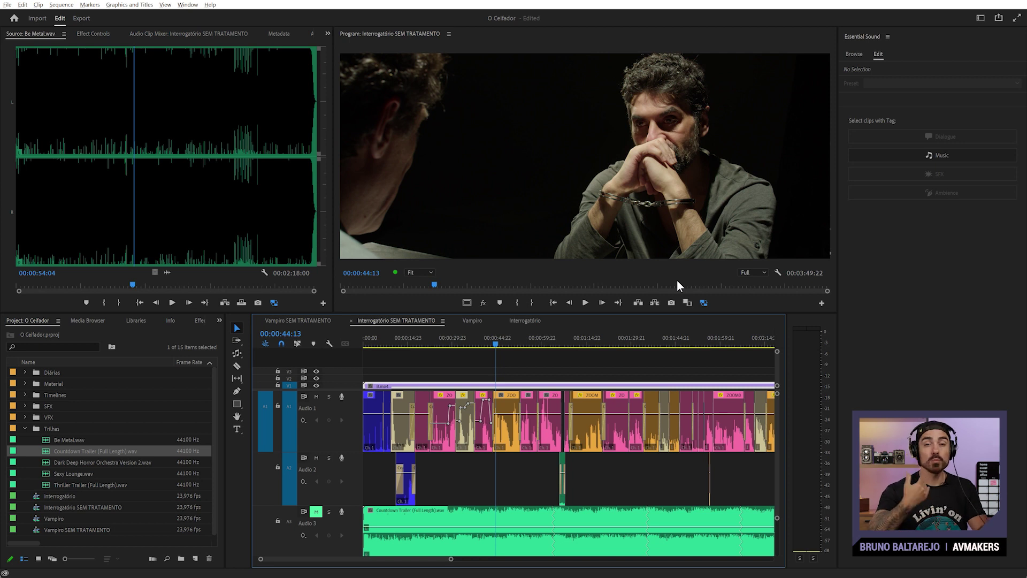
key(minus)
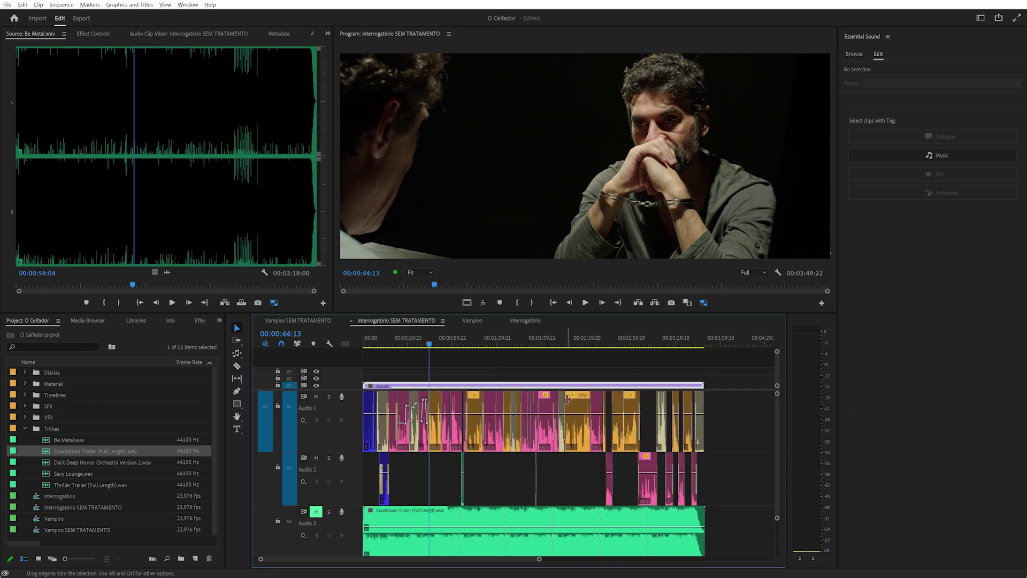
click(576, 342)
key(equal)
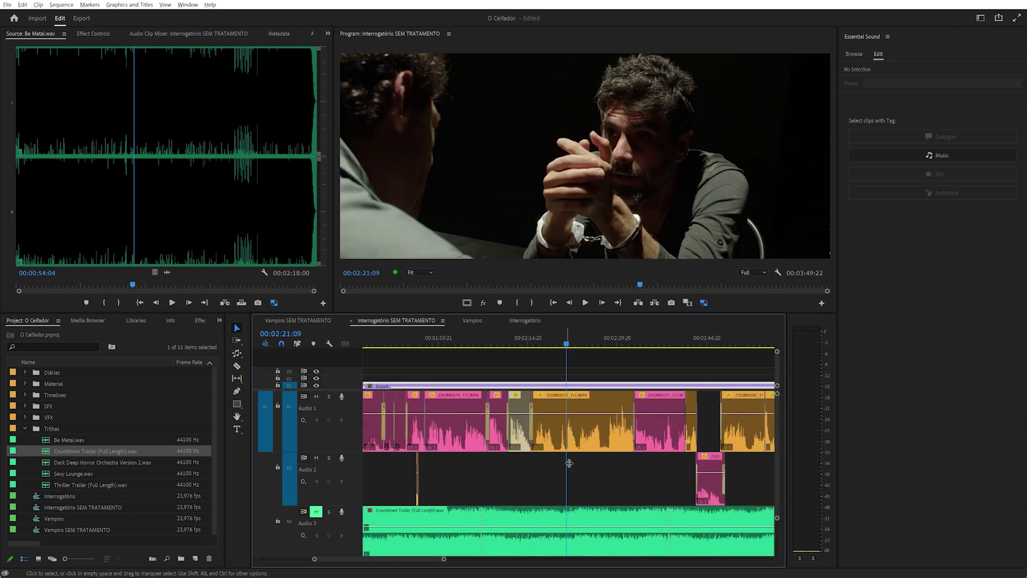
drag(688, 472, 425, 430)
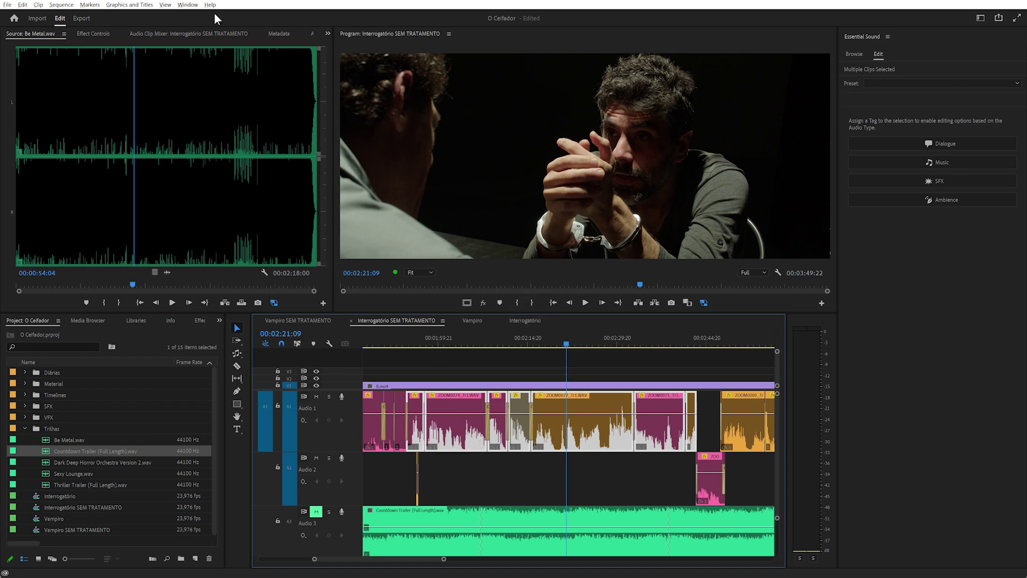
click(189, 4)
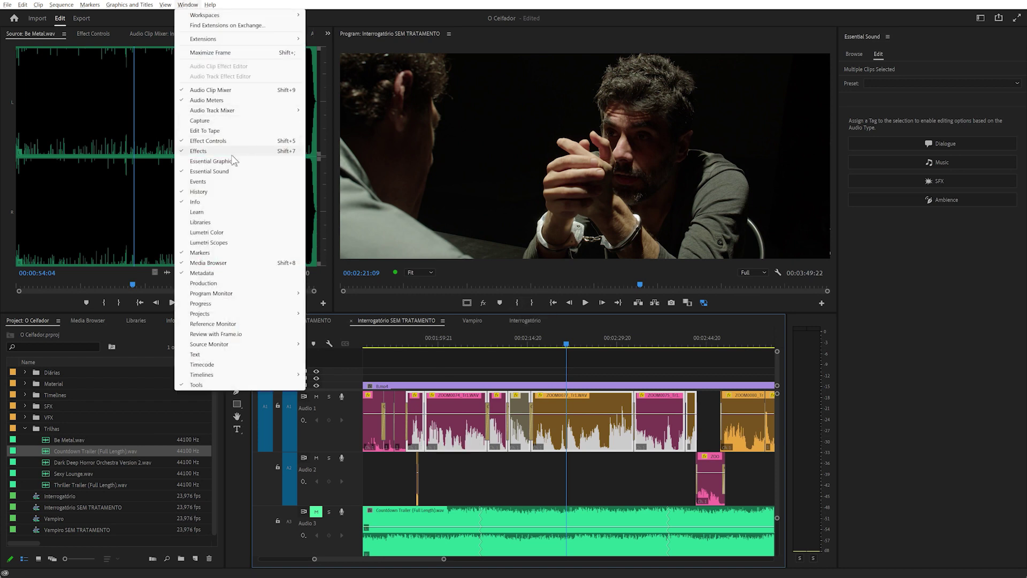
click(225, 172)
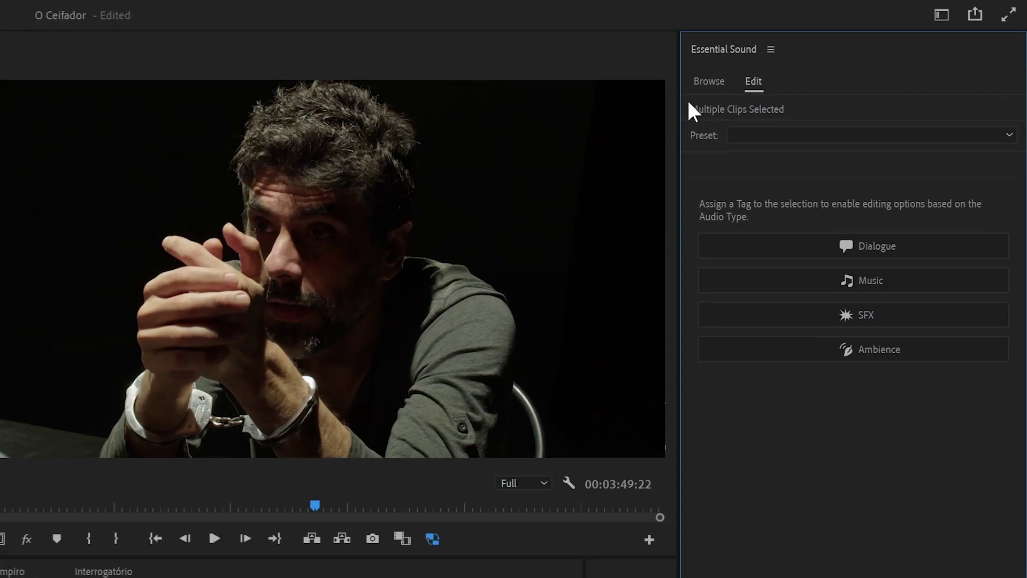
click(864, 246)
Examine the Loudness, Repair, Clarity and Creative options available for the selected Dialogue clips.
click(714, 268)
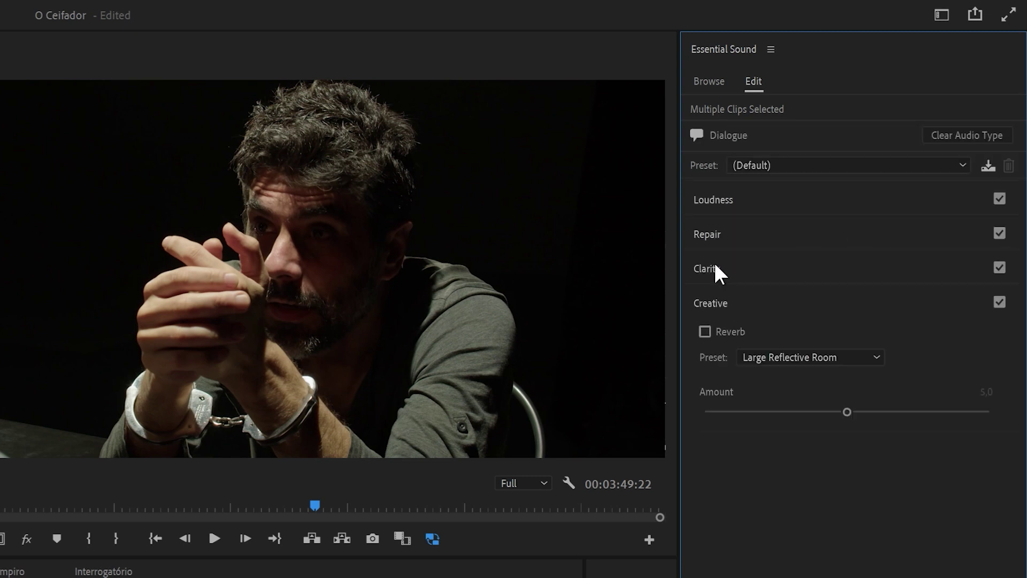
click(719, 306)
click(713, 202)
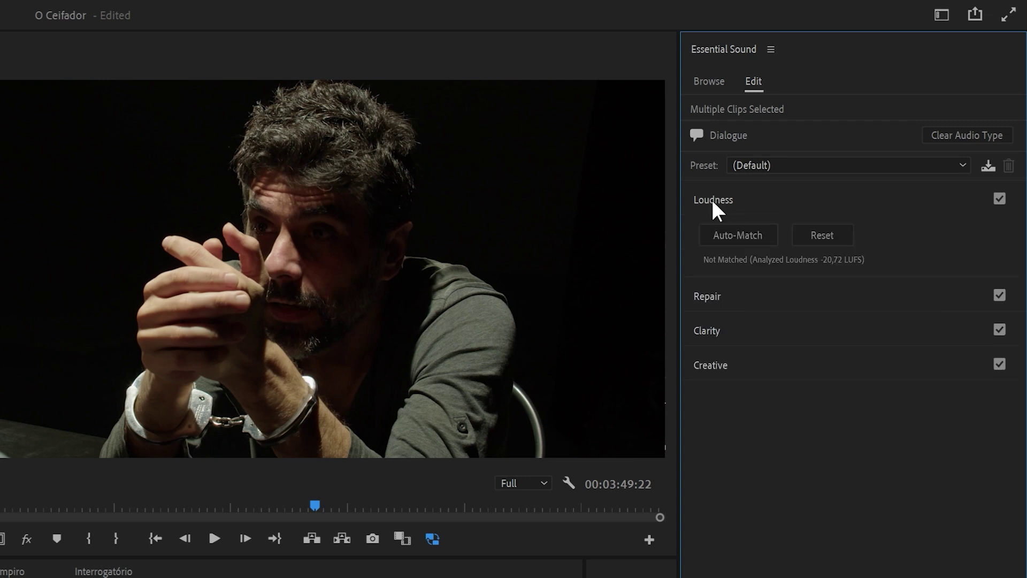
click(711, 199)
click(719, 230)
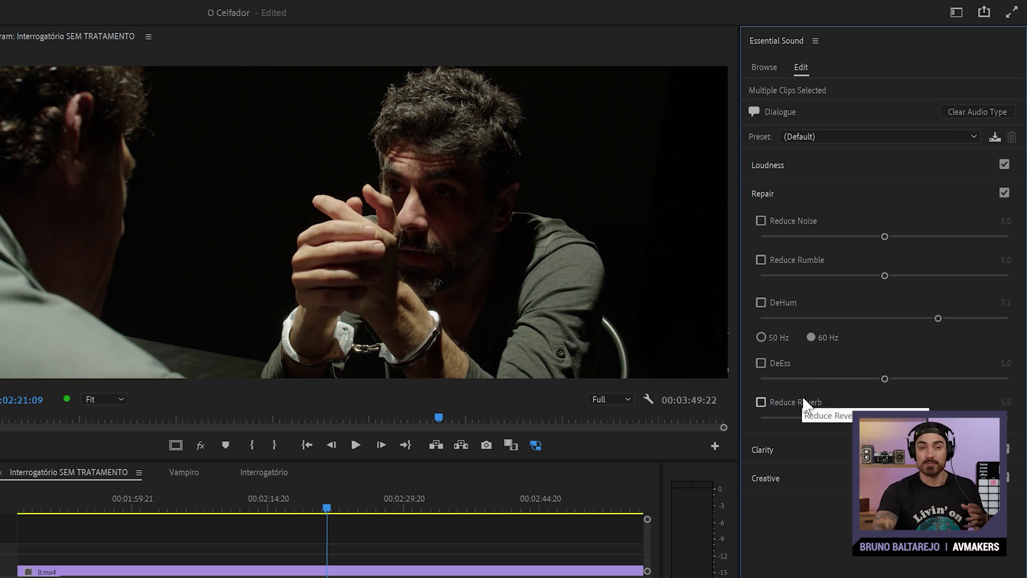
click(769, 194)
click(765, 223)
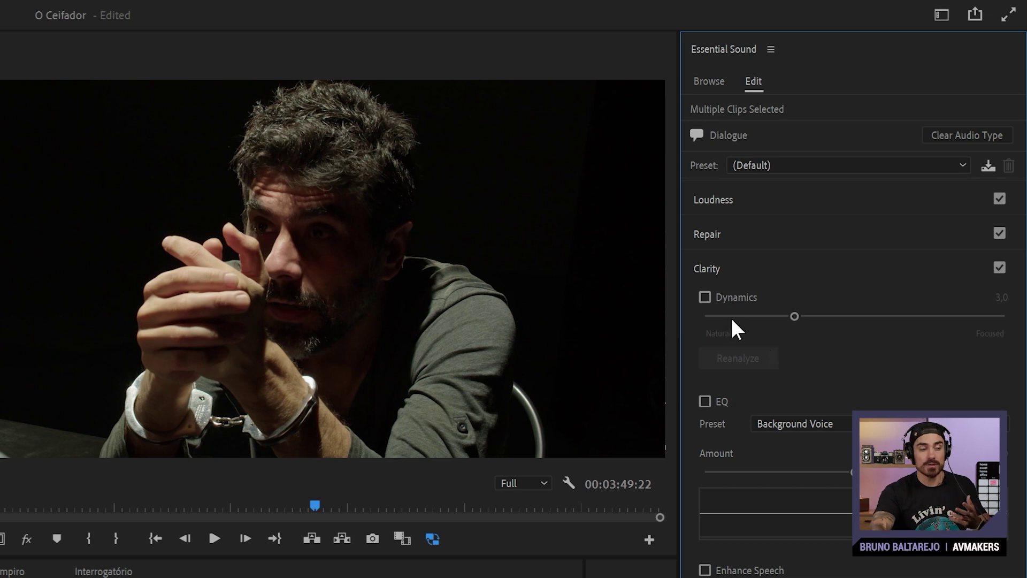
click(708, 271)
click(724, 313)
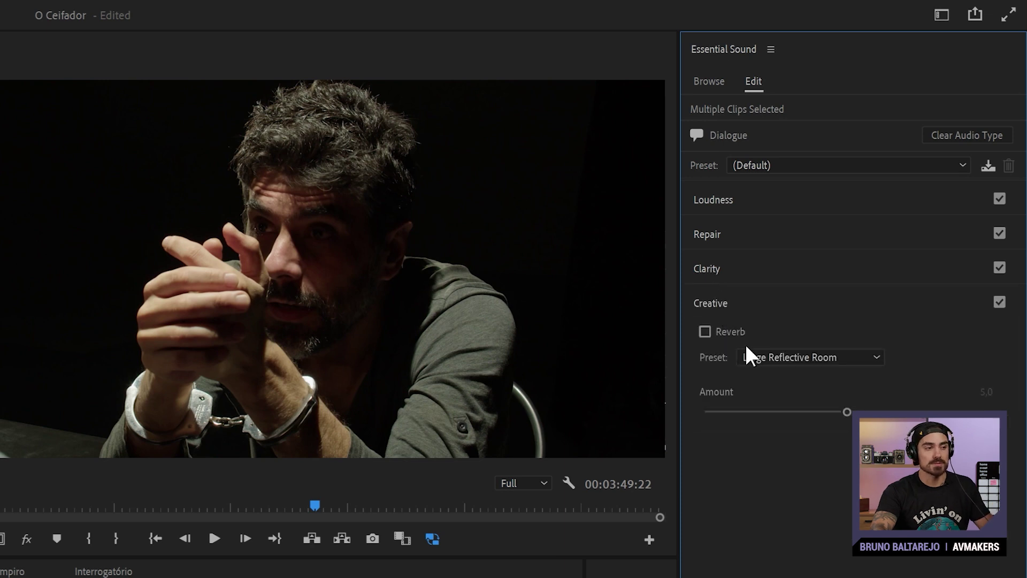
click(729, 306)
Auto-match the loudness of the selected Dialogue clips.
click(727, 208)
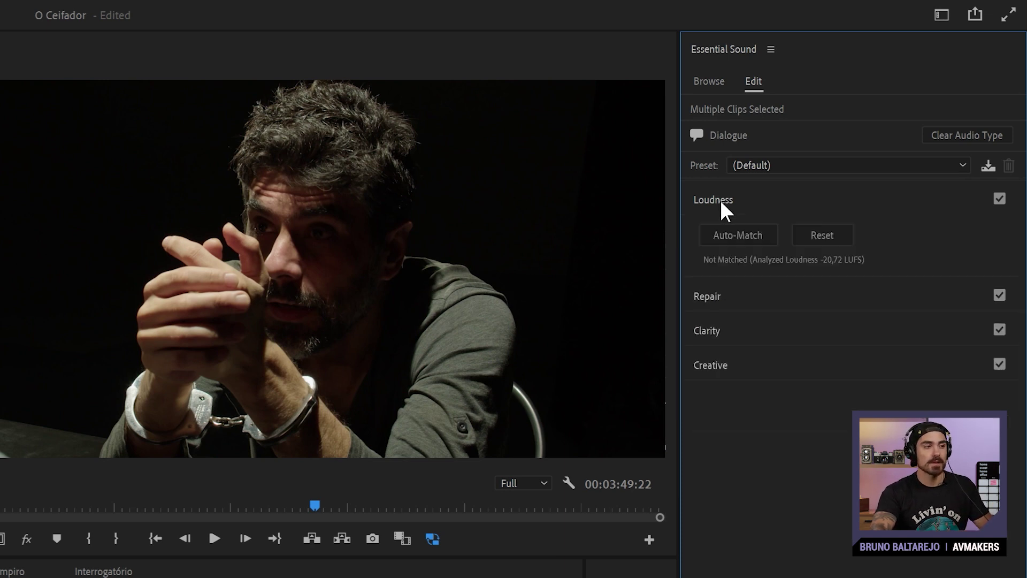
click(733, 241)
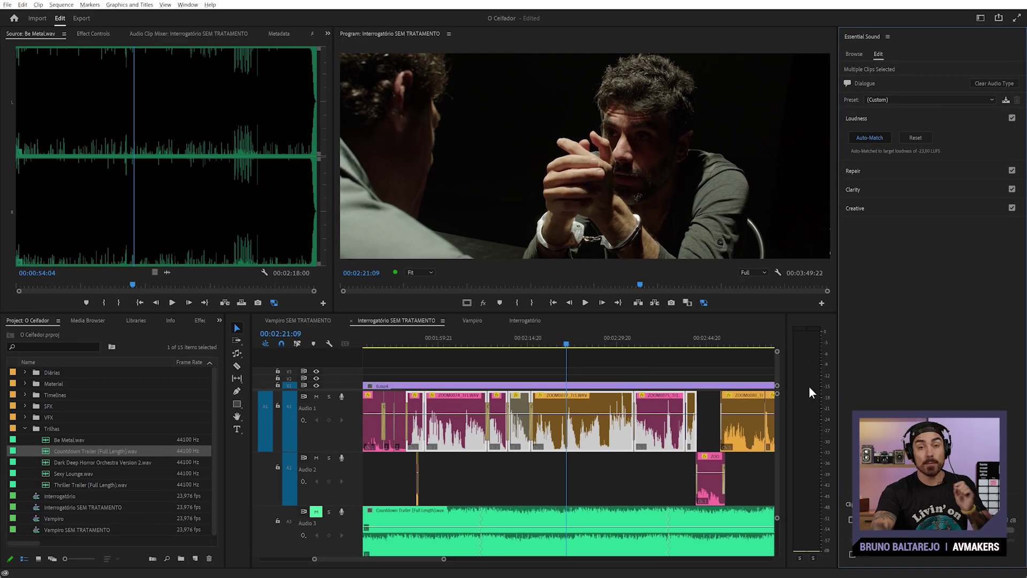
click(810, 401)
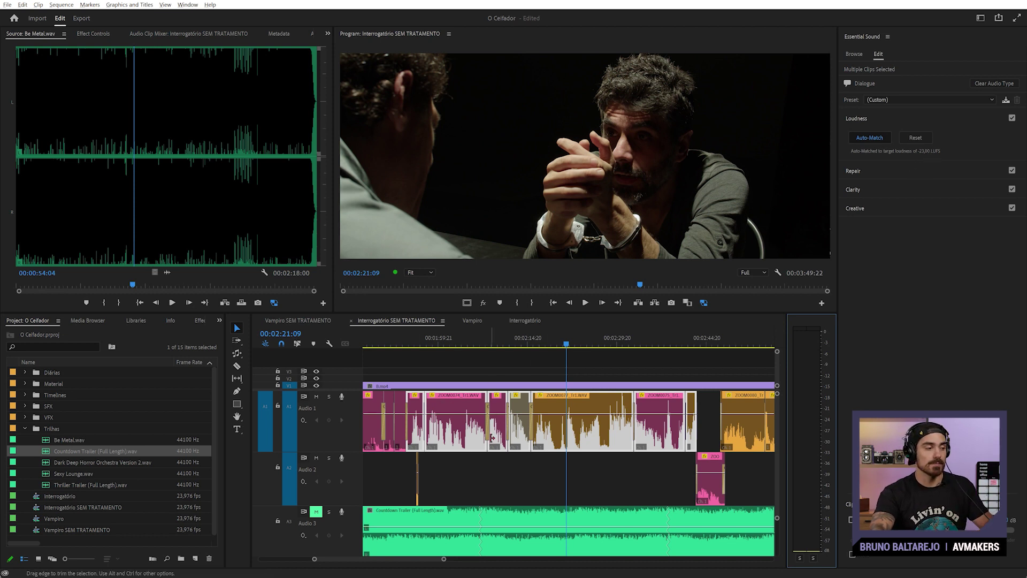
Check the audio gain applied to three neighbouring auto-matched clips on Audio 1, starting with ZOOM0074_Tr1.WAV.
click(469, 452)
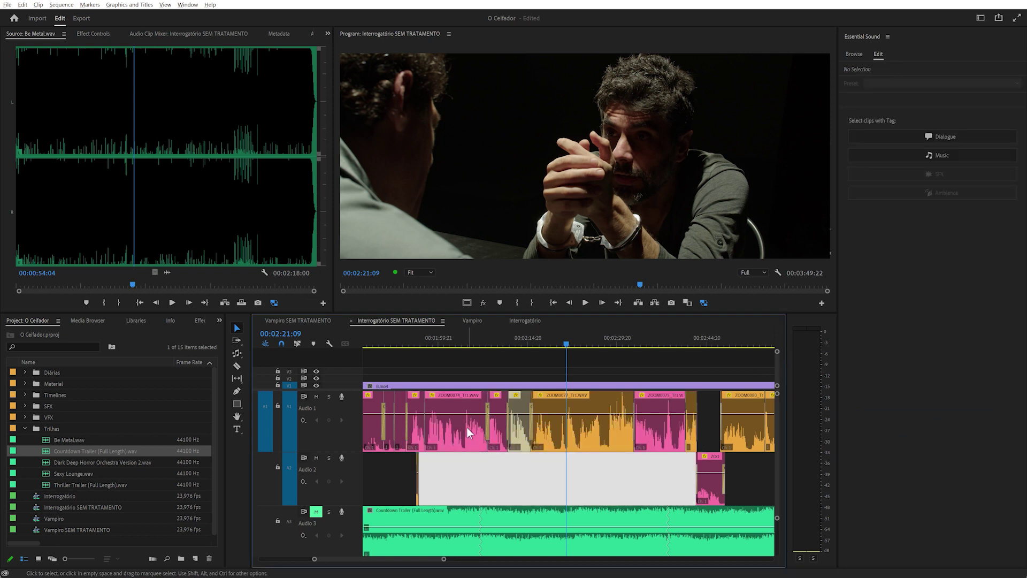
click(467, 427)
key(g)
click(563, 265)
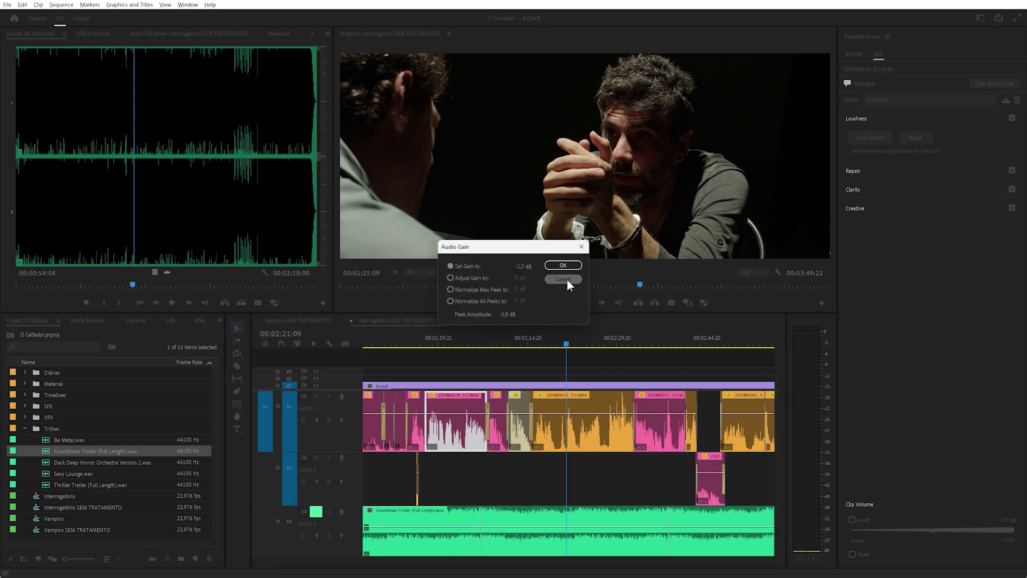
click(501, 423)
key(g)
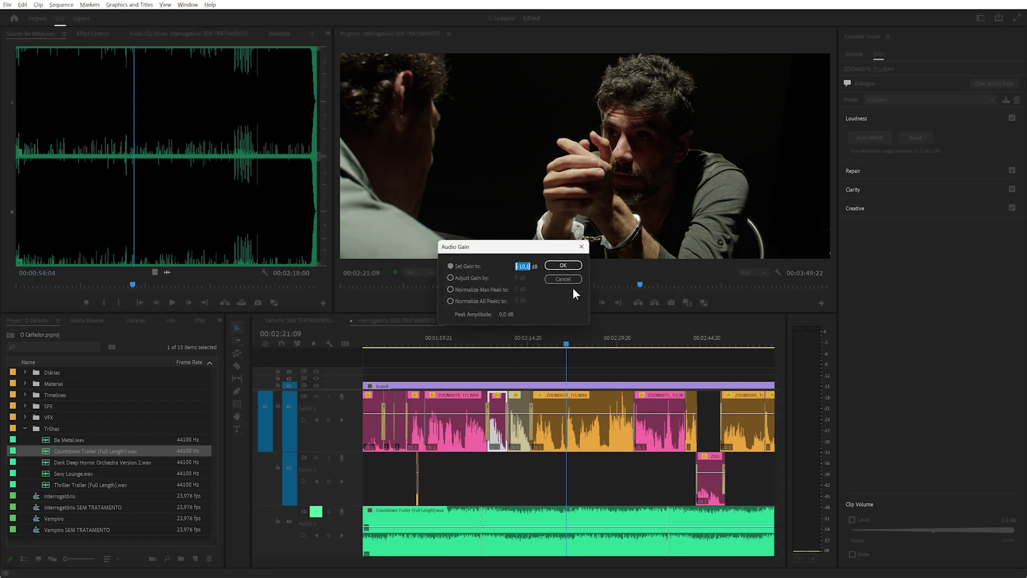
click(562, 265)
click(520, 428)
key(g)
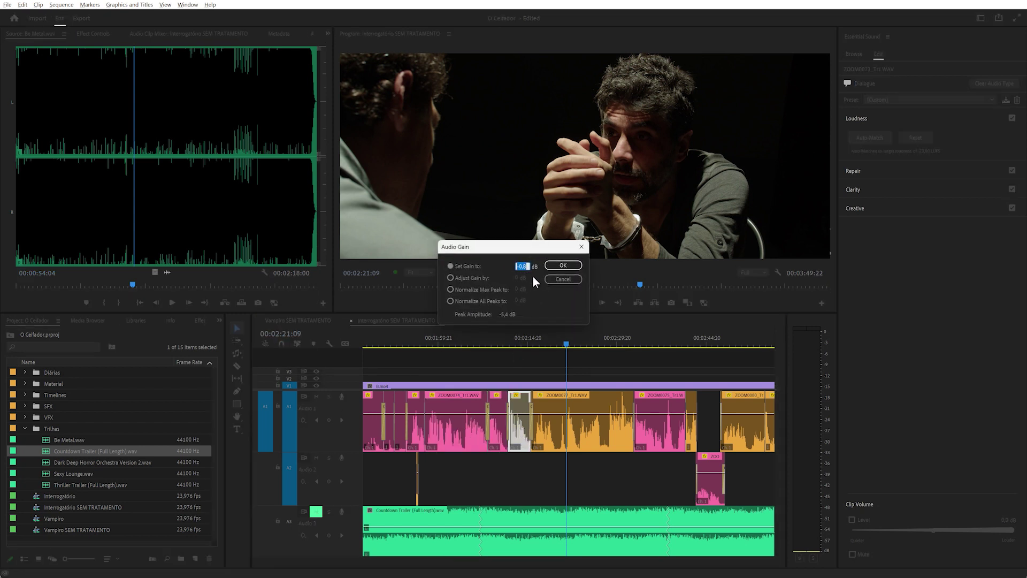
click(564, 278)
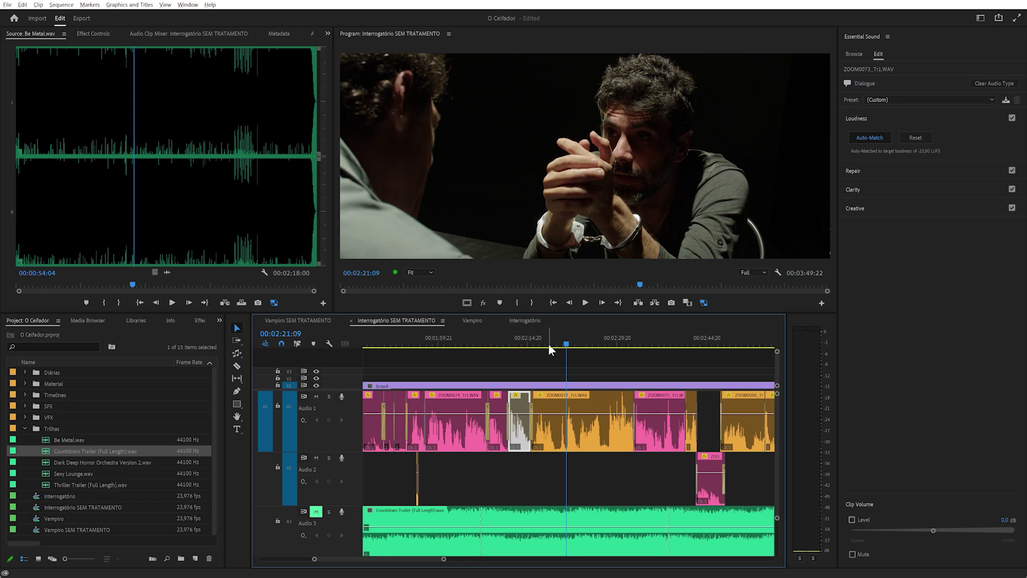
Play the auto-matched dialogue clips from about 00:02:00 and check their levels on the audio meters.
drag(460, 345, 442, 347)
key(space)
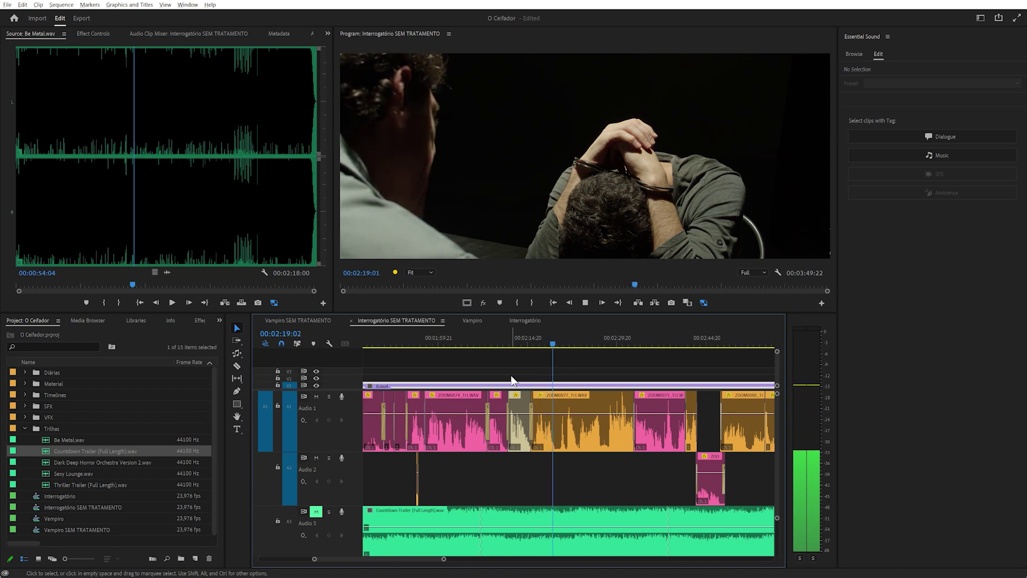
key(space)
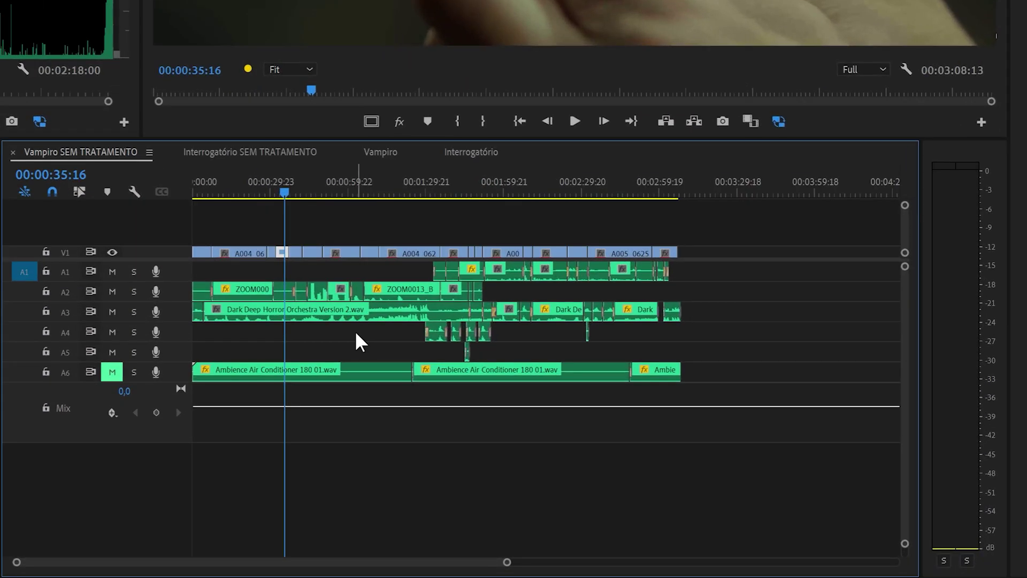
Examine how the voice, music and effects clips are distributed across tracks A1 to A5 around 00:01:43:00 in Vampiro SEM TRATAMENTO.
key(=)
key(=)
key(=)
key(=)
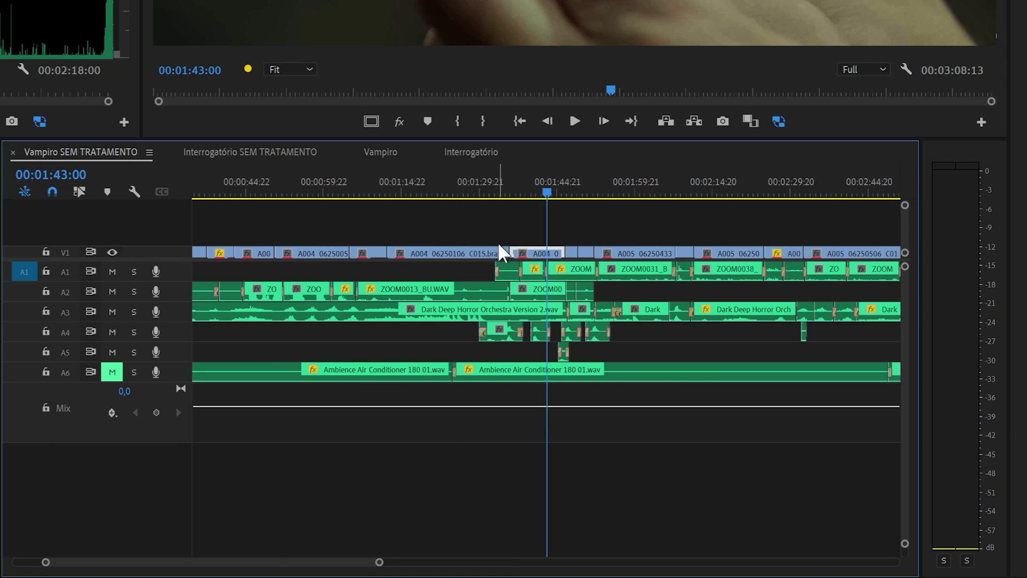
click(486, 291)
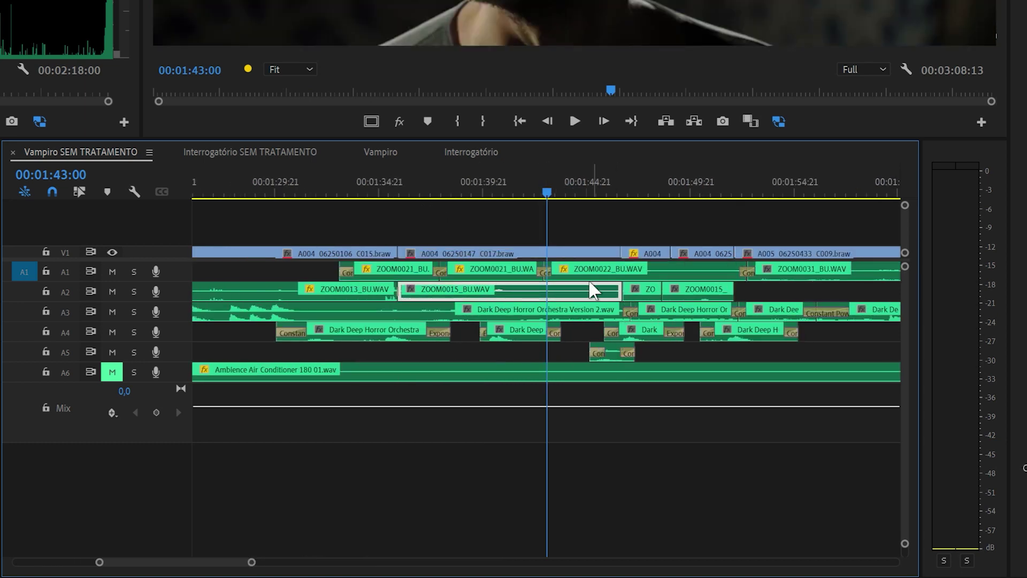
click(605, 272)
click(451, 289)
click(361, 296)
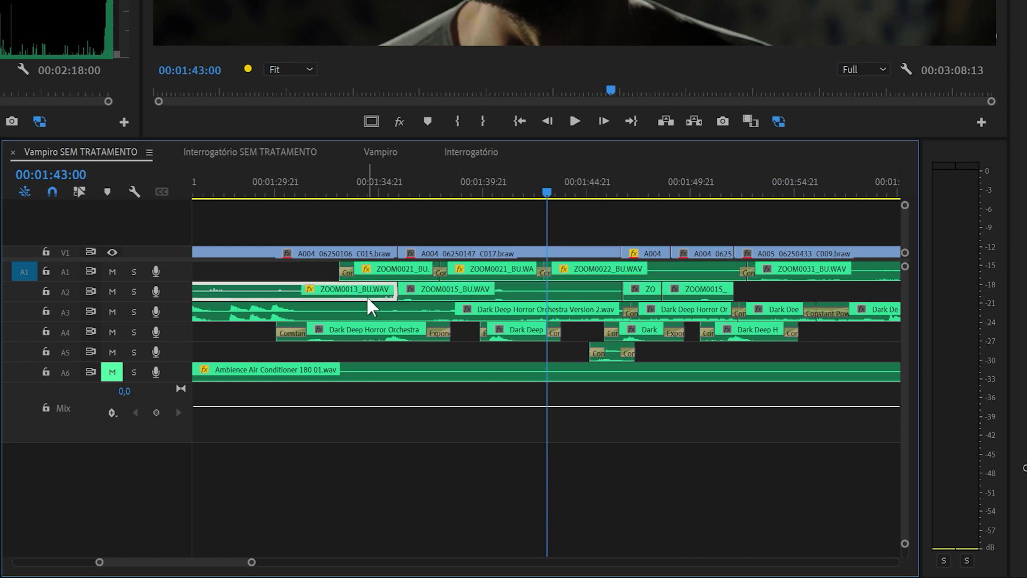
click(214, 315)
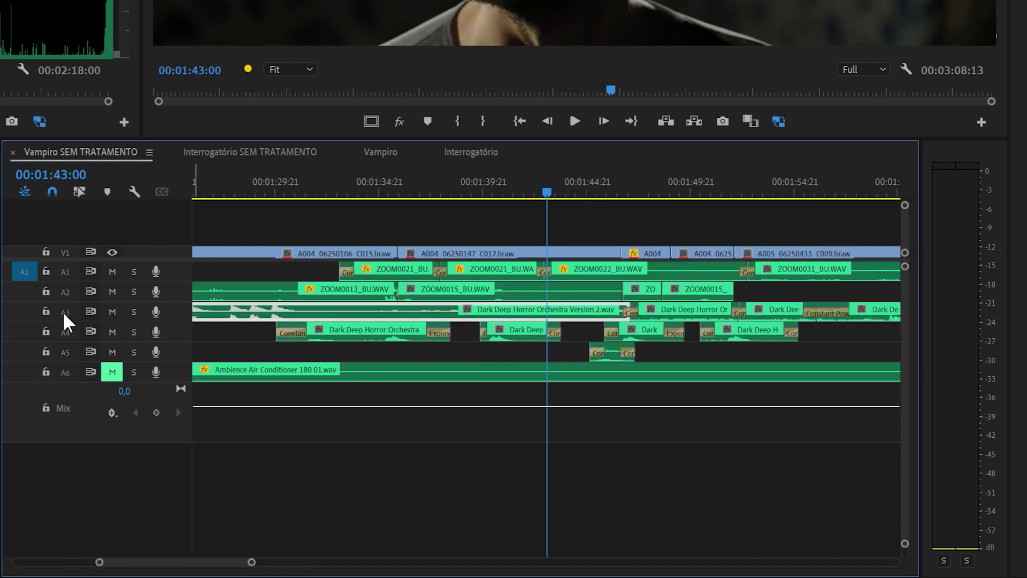
click(332, 337)
click(611, 356)
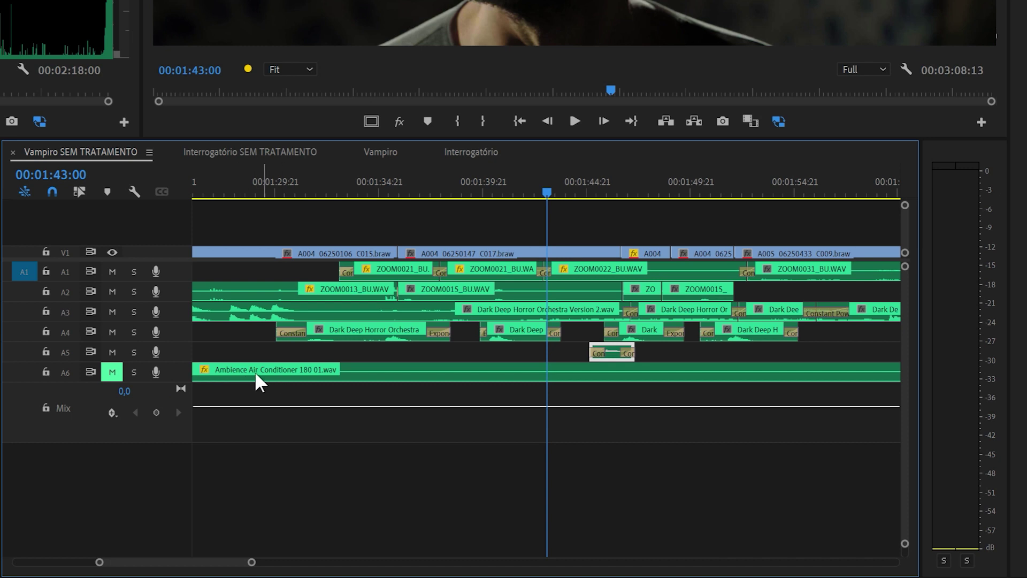
Unmute track A6 containing the Ambience Air Conditioner 180 01.wav clips.
click(112, 371)
key(minus)
key(minus)
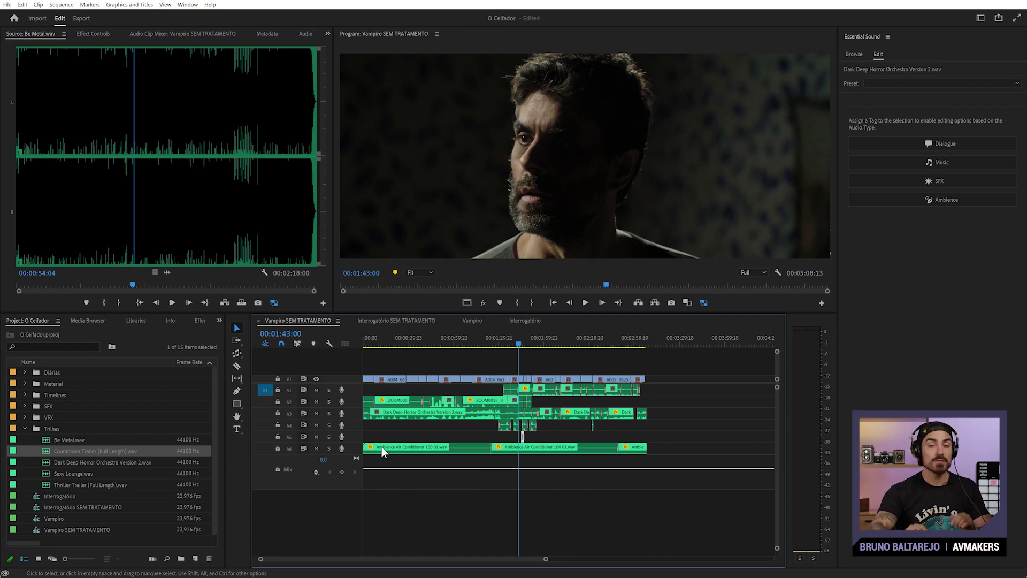
Show the Audio Track Mixer for the Vampiro SEM TRATAMENTO sequence and widen its panel.
click(190, 5)
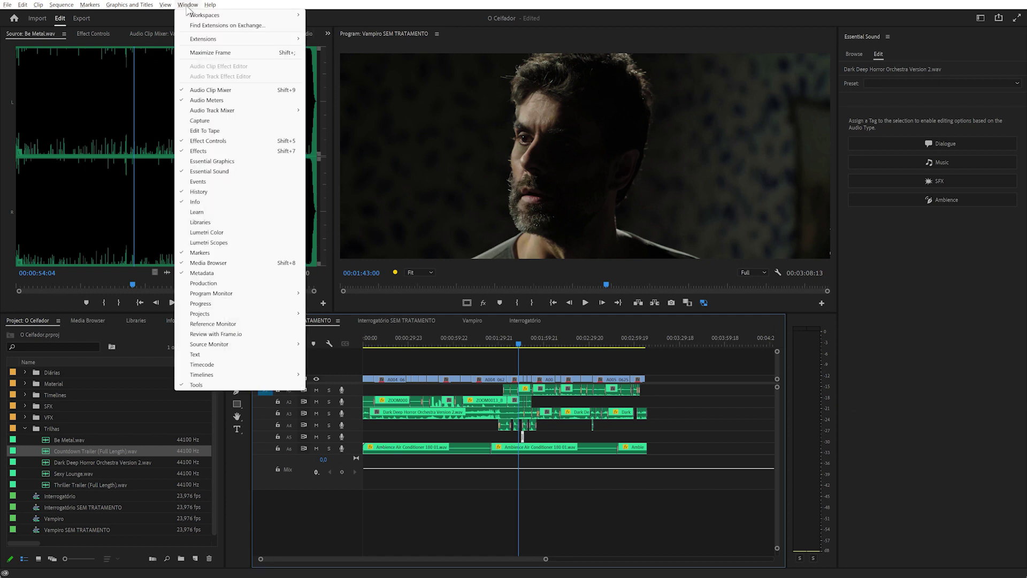
mouse_move(214, 113)
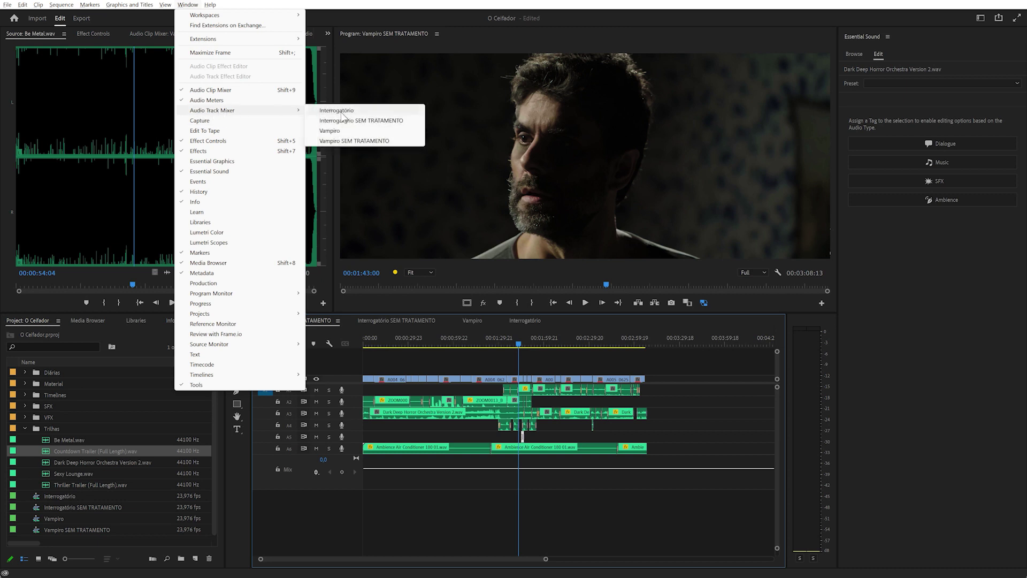
click(345, 141)
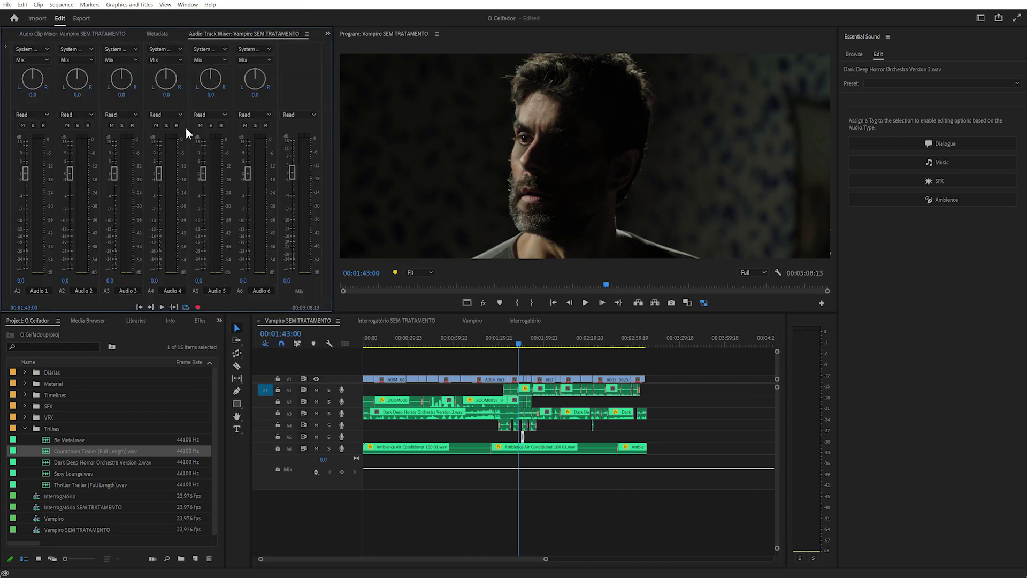
drag(332, 174, 385, 173)
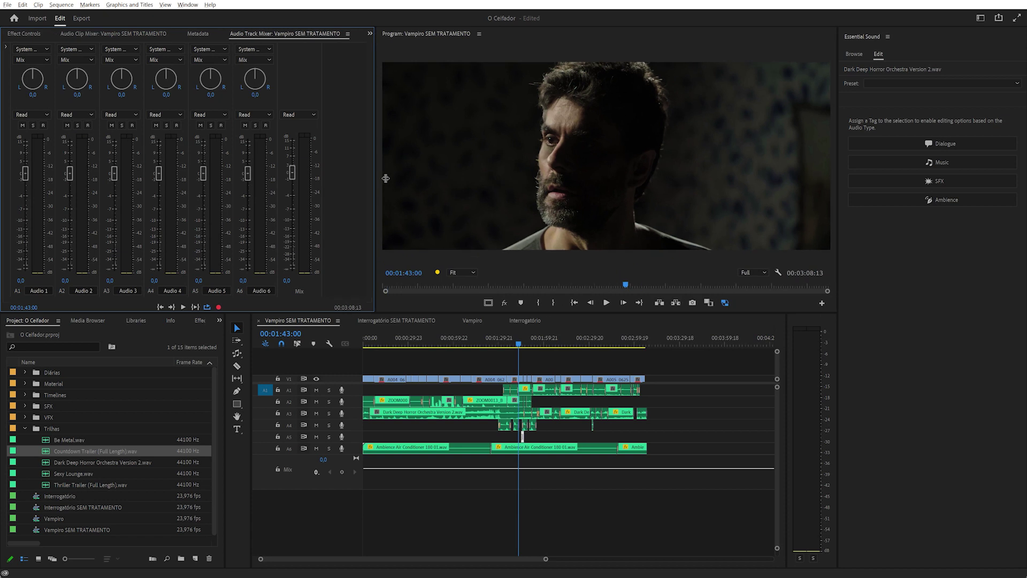
Rename audio track A1 as Voz Vampiro in the Audio Track Mixer.
click(36, 290)
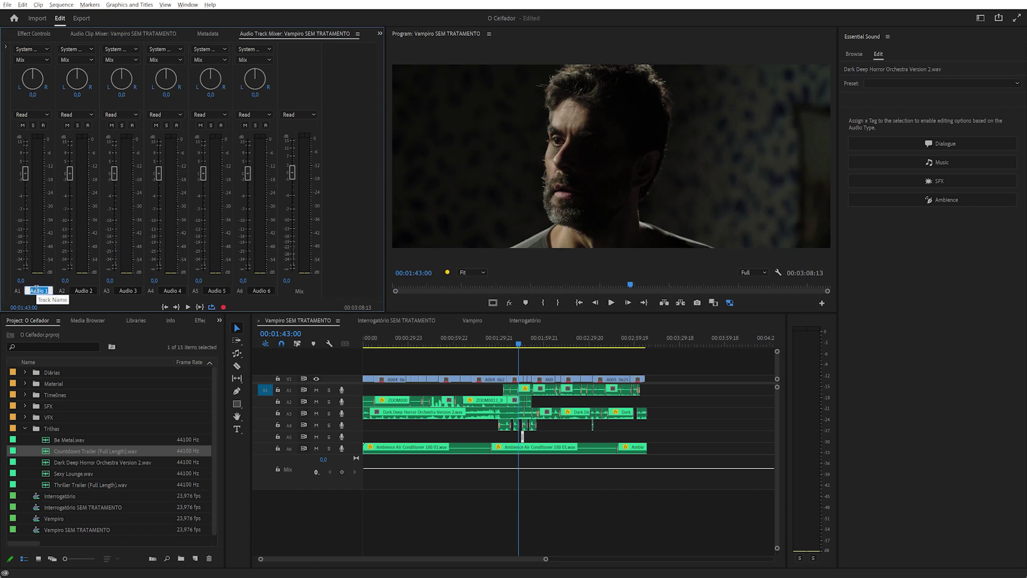
text(Voz)
key(Return)
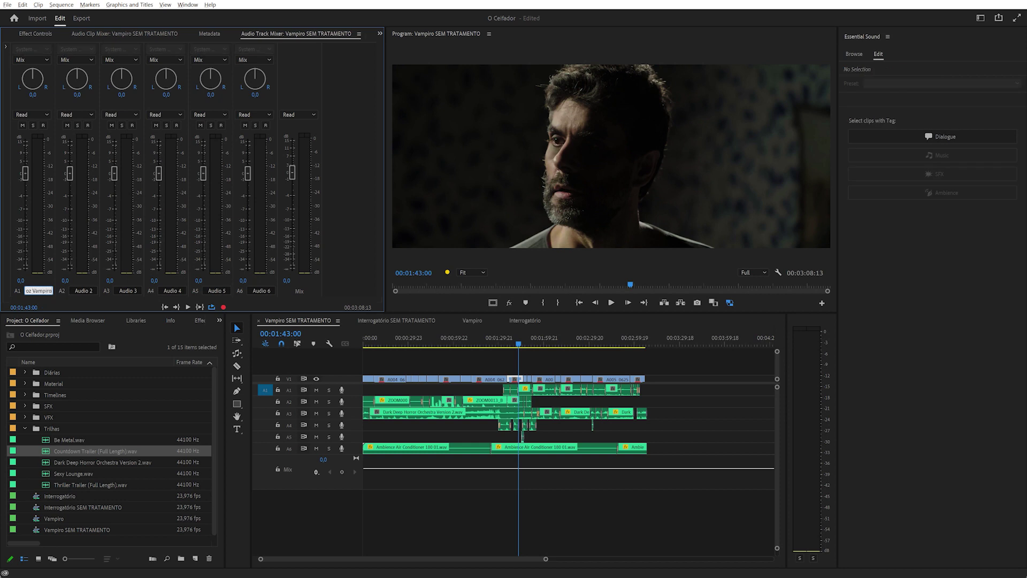
Rename audio tracks A2, A3, A4 and A6 as Voz Alvaro, Trilha, SFX and Ambiencia in the Audio Track Mixer.
click(93, 291)
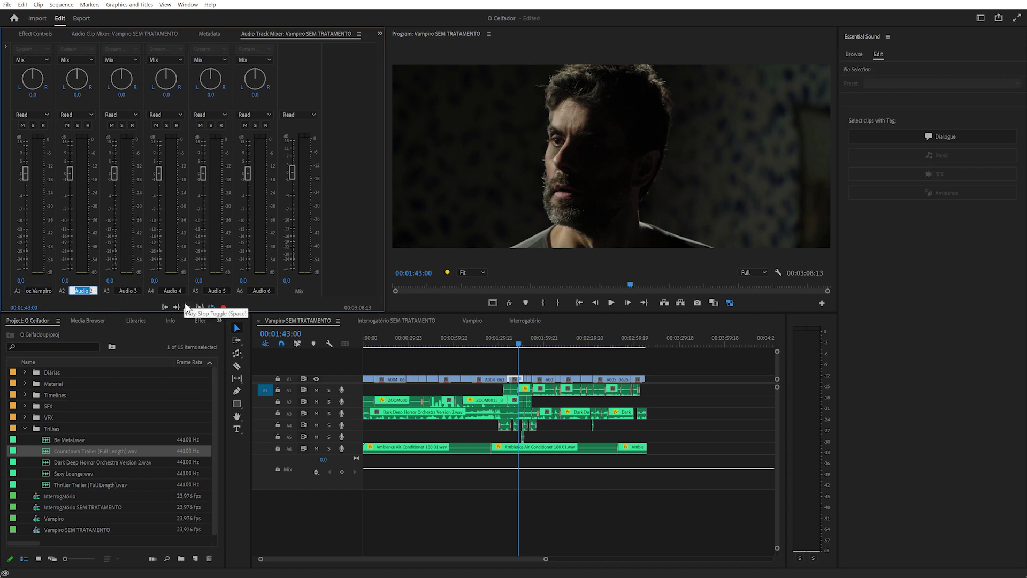
click(128, 290)
text(Trilha)
click(171, 290)
text(SFX)
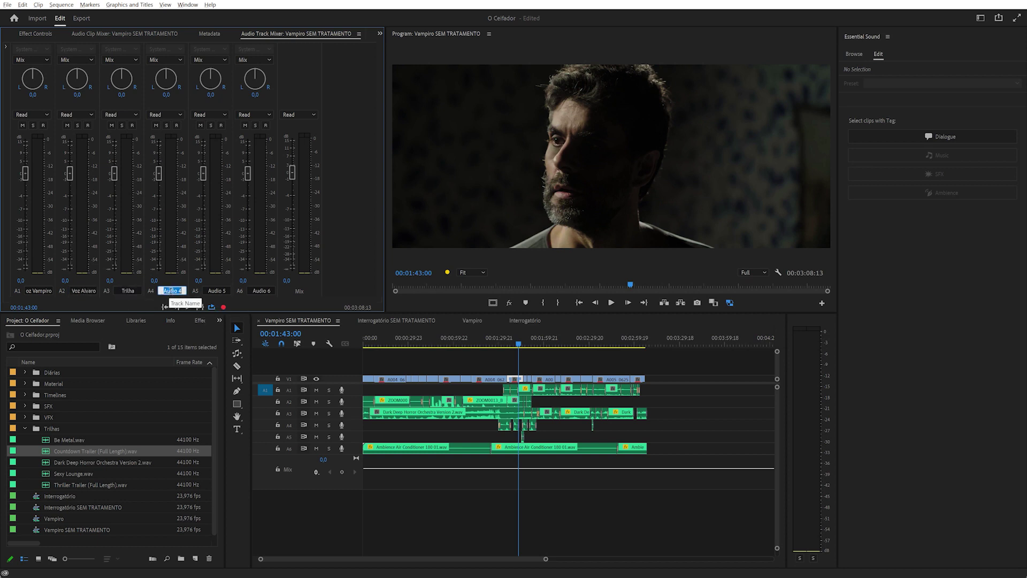
click(216, 290)
key(BackSpace)
click(262, 291)
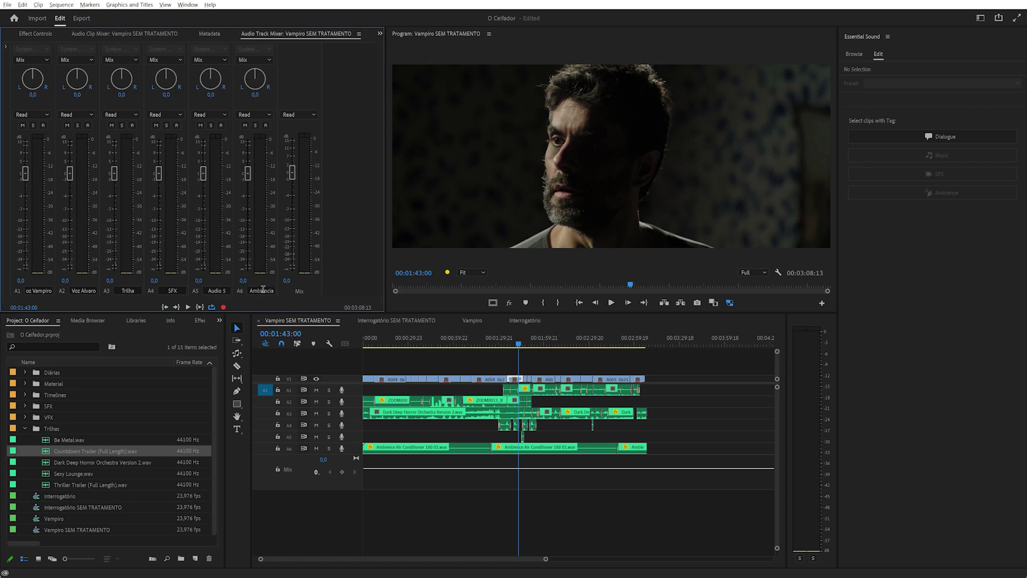
text(Ambiencia)
Increase the height of the audio tracks so their names show, and enlarge the timeline panel.
click(351, 384)
scroll(354, 377, down, 1)
scroll(354, 374, up, 6)
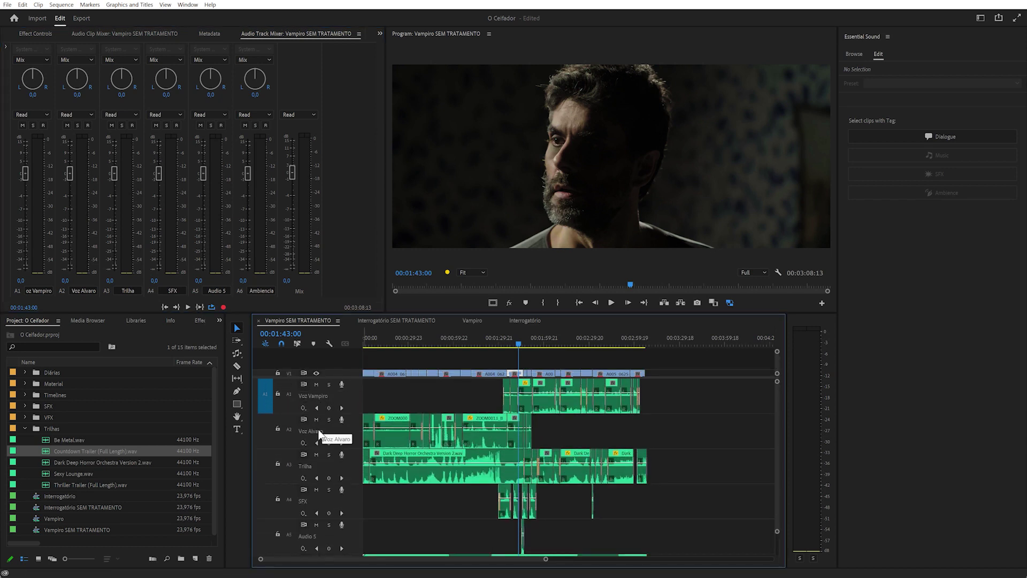
click(454, 339)
scroll(351, 378, down, 3)
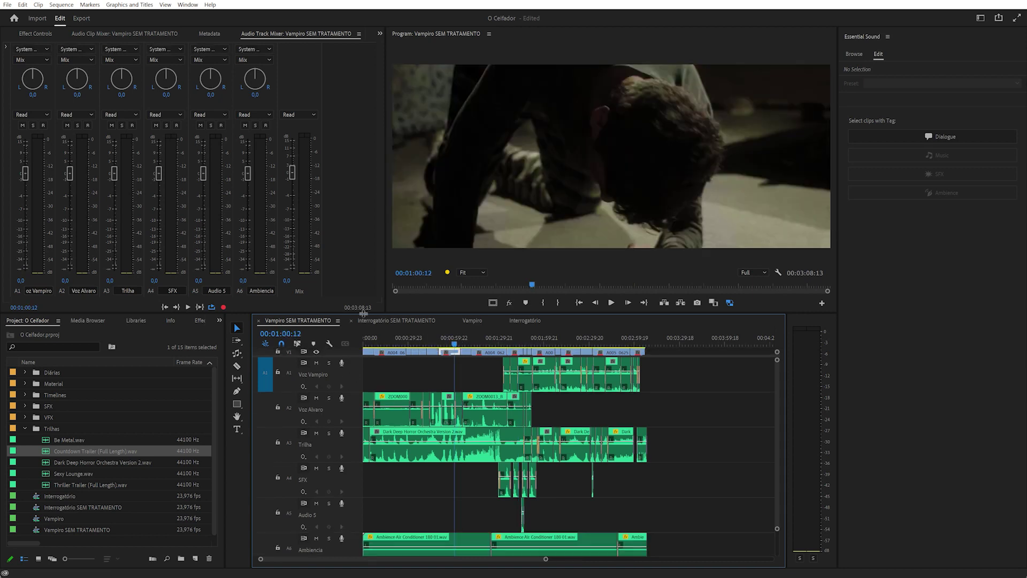
drag(348, 314, 353, 290)
Play the sequence from 00:01:27:12 and observe each track's level in the Audio Track Mixer.
click(495, 321)
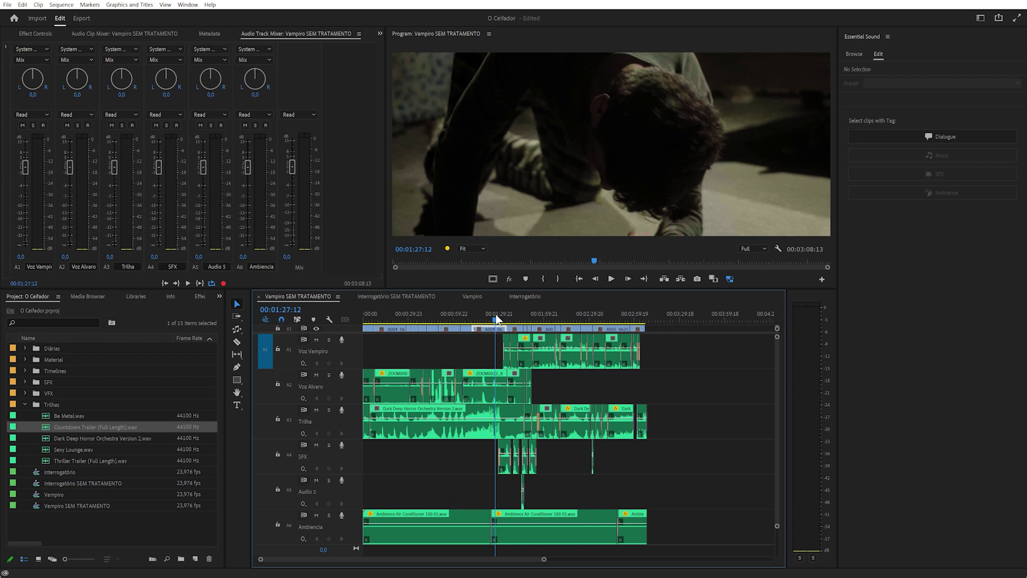
key(space)
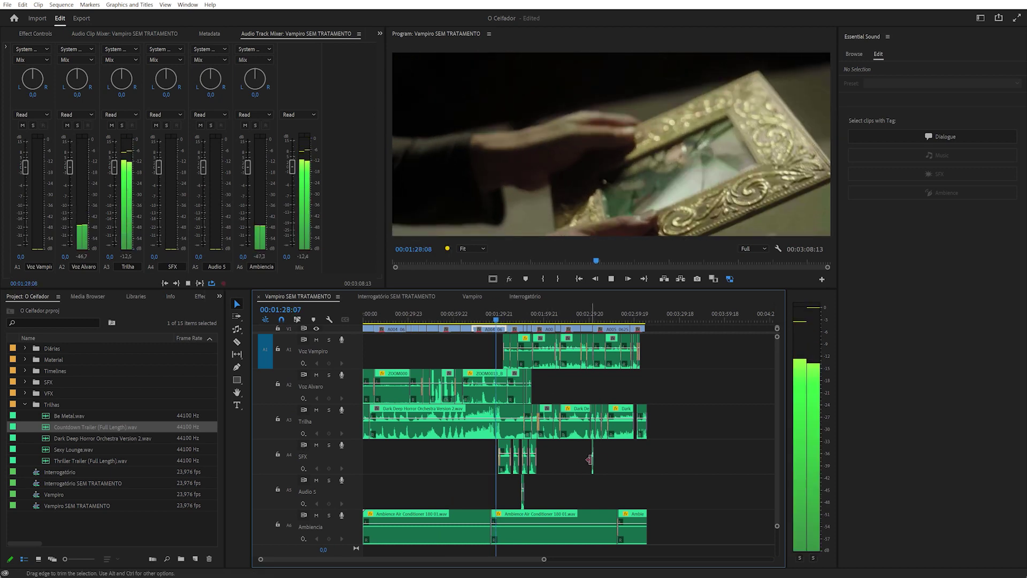
key(=)
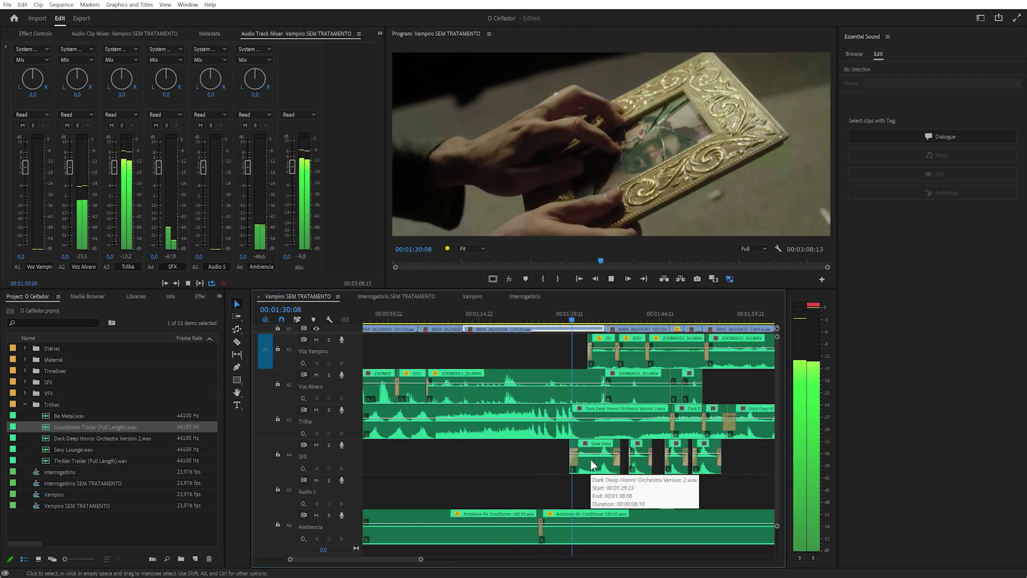
key(minus)
key(minus)
key(minus)
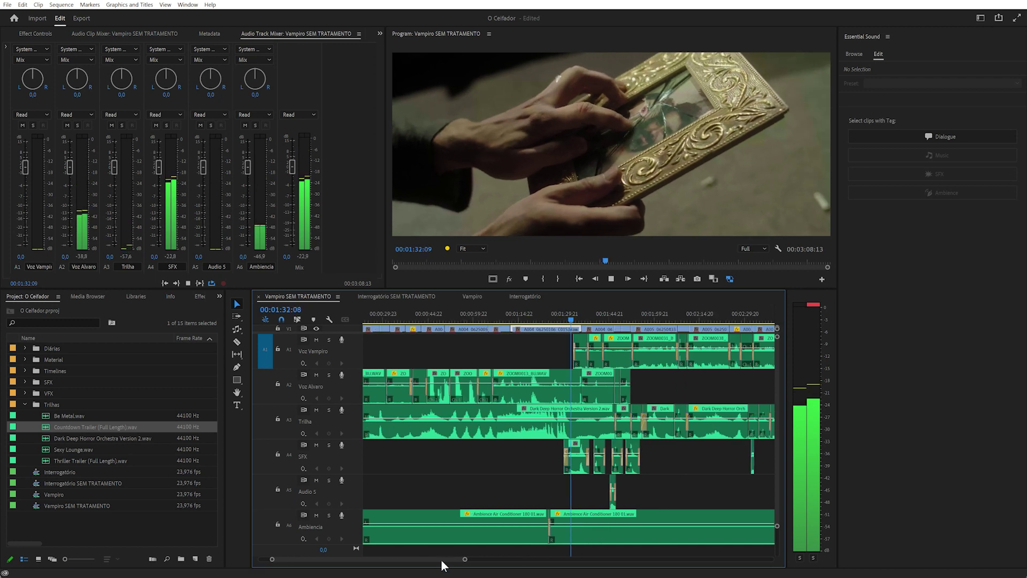
drag(441, 560, 450, 559)
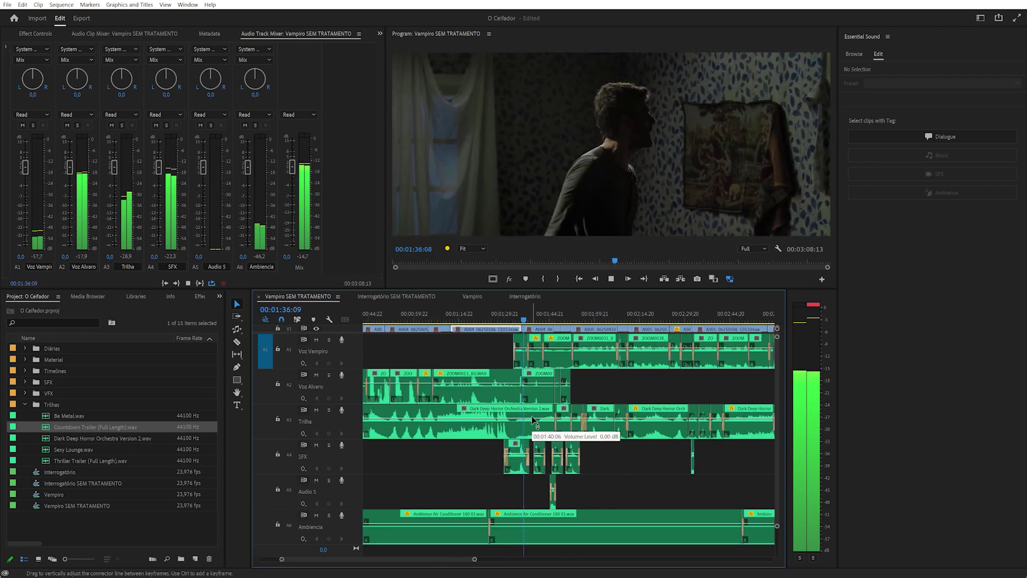
key(space)
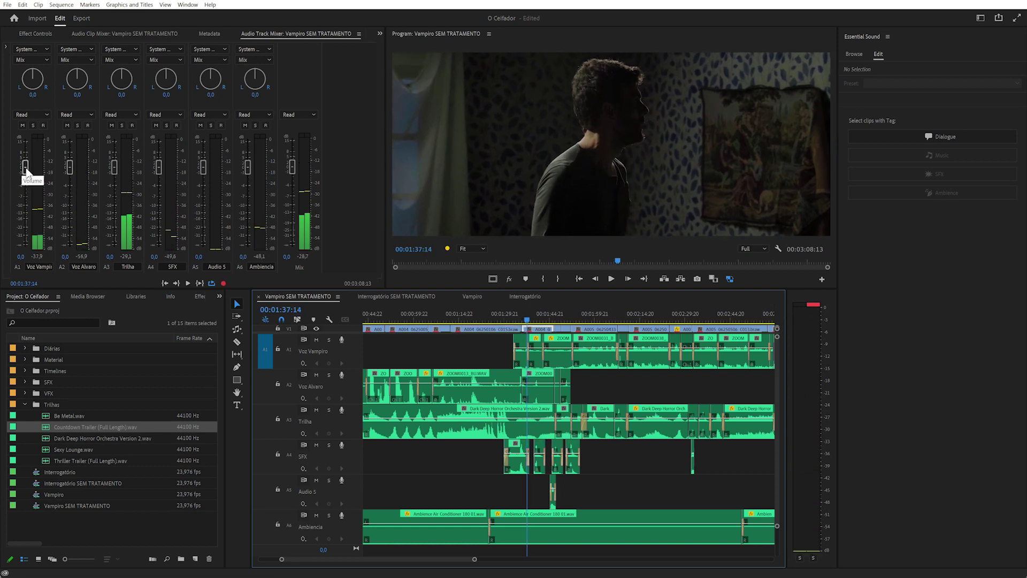
Set the mixer faders: Voz Vampiro 5.6 dB, Voz Alvaro 6.1, Trilha -1.6, SFX -4.5, Audio 5 -4.9 and Ambiencia 2.3.
drag(70, 166, 69, 165)
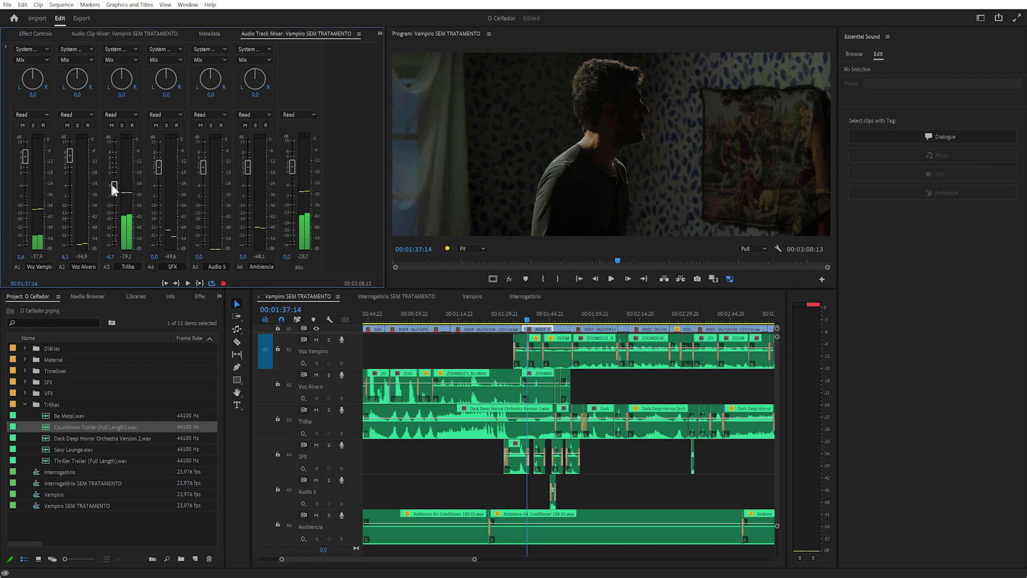
drag(204, 188, 204, 189)
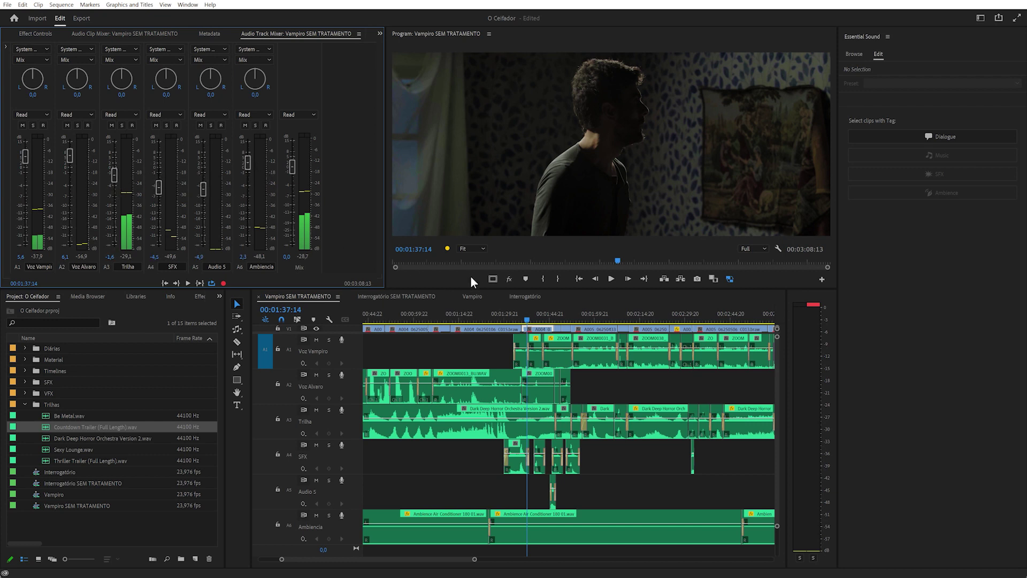
Solo the Ambiencia track, play it from 00:01:28:07 and raise its fader to 8.8 dB.
click(500, 317)
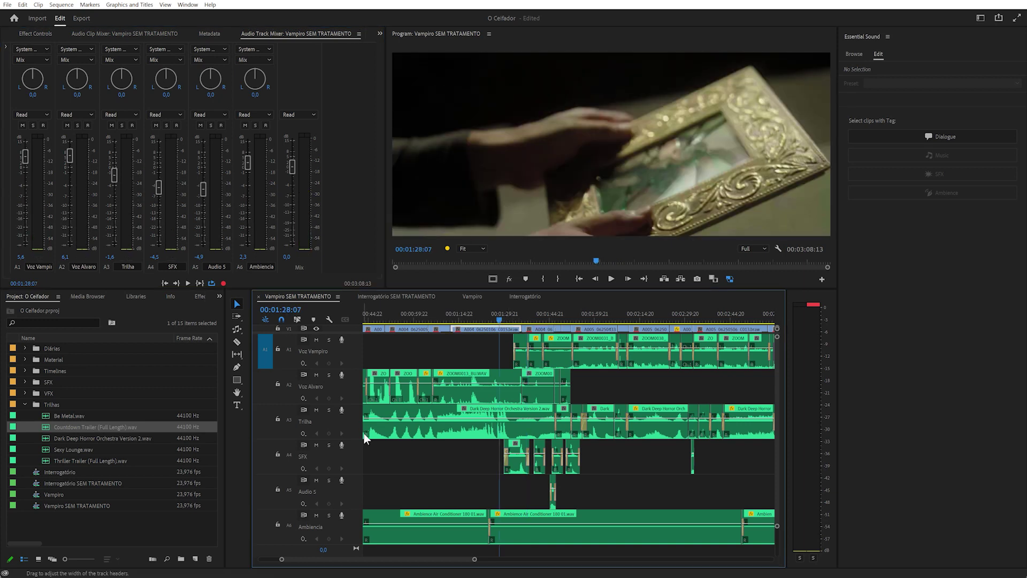
click(257, 134)
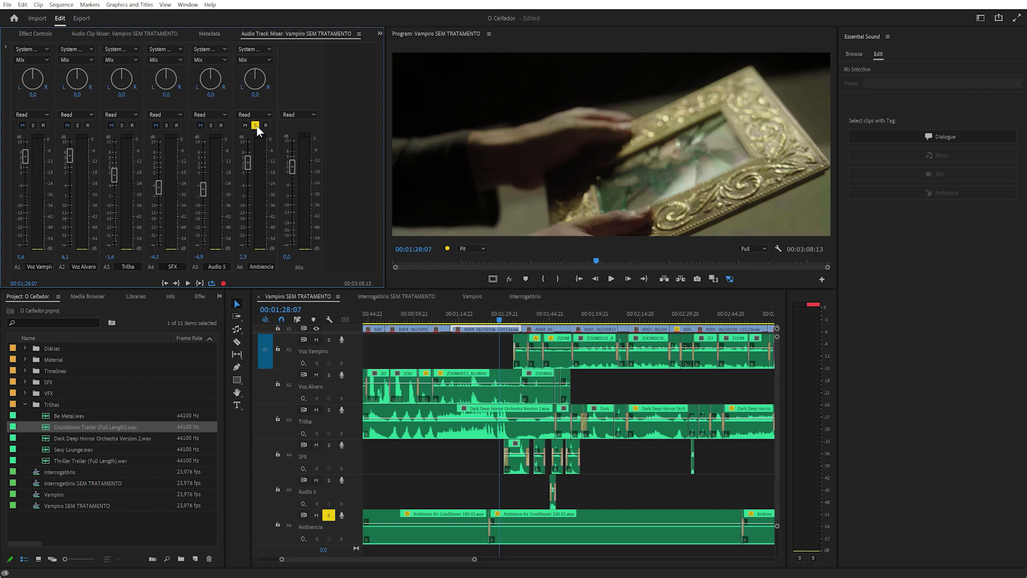
key(space)
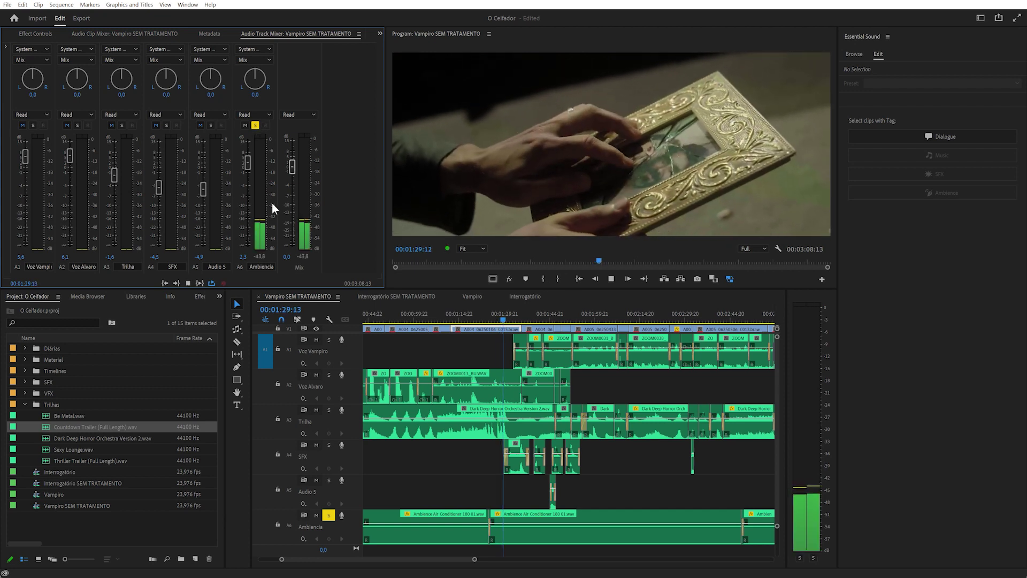
mouse_move(247, 162)
mouse_down()
mouse_move(249, 121)
mouse_move(246, 149)
mouse_up()
Solo SFX and Audio 5 instead of Ambiencia, play from 00:01:29:01 and raise the SFX fader to -1.6 dB.
click(504, 319)
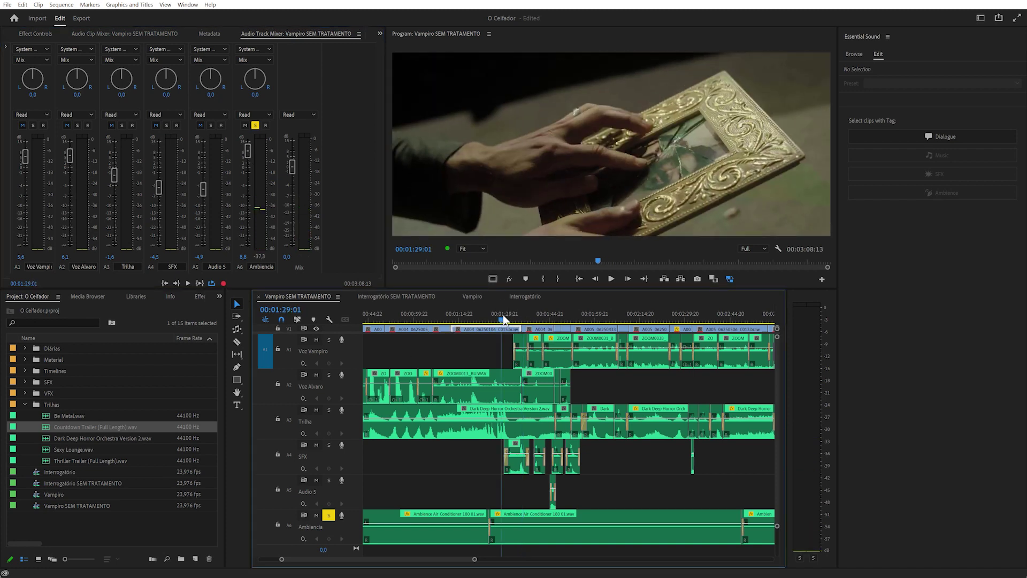
click(167, 125)
click(211, 125)
click(255, 125)
key(space)
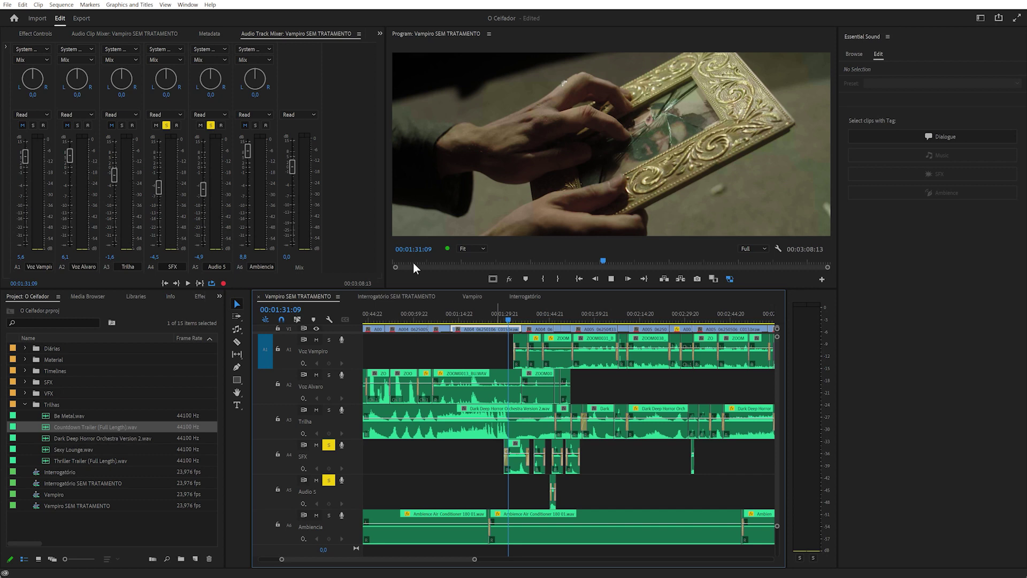
drag(157, 186, 158, 174)
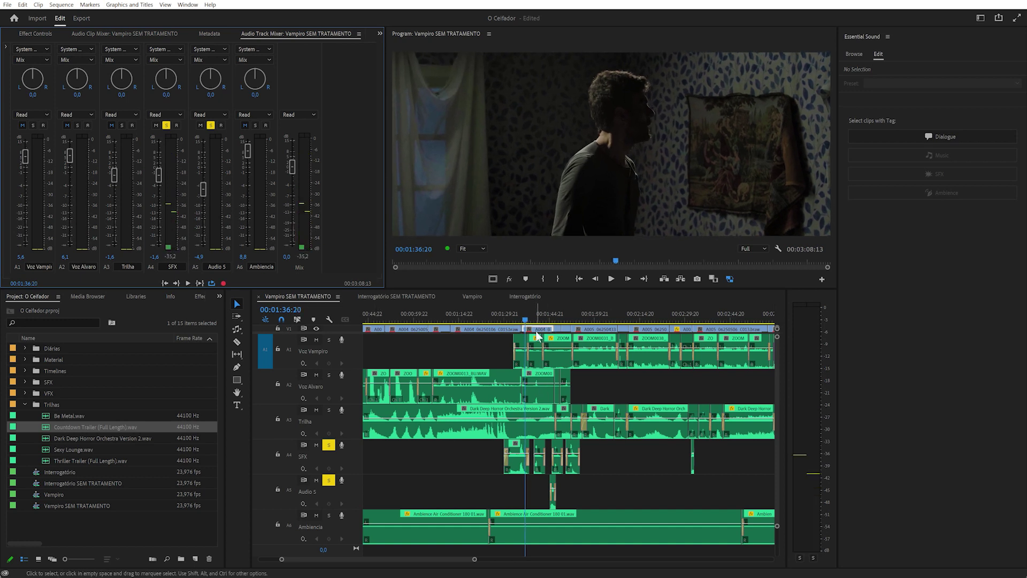
Solo only the Trilha track, play from 00:01:16:04 and raise its fader to about -0.7 dB.
click(535, 320)
drag(536, 321, 462, 321)
click(122, 125)
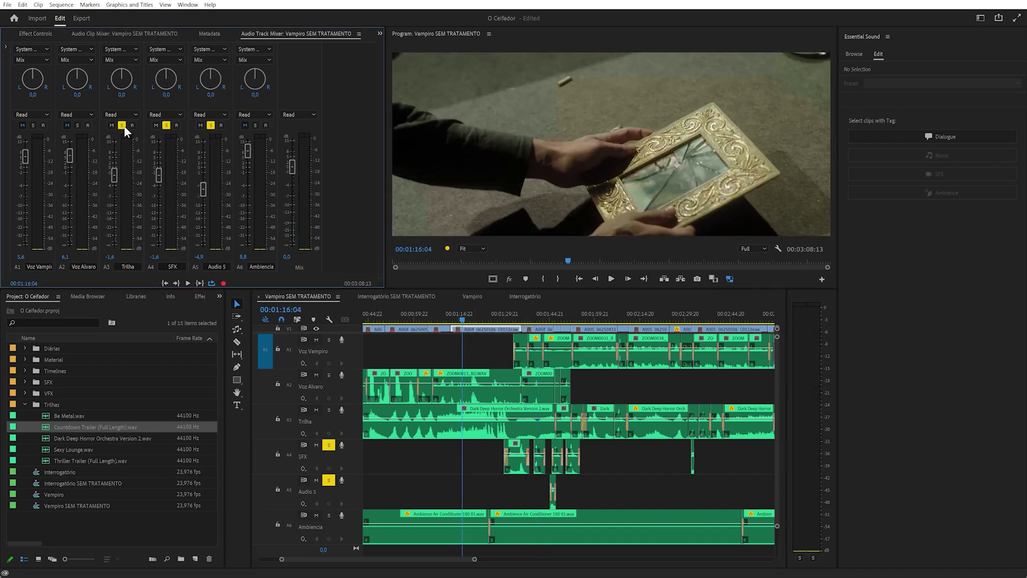
click(211, 125)
key(space)
drag(114, 175, 113, 174)
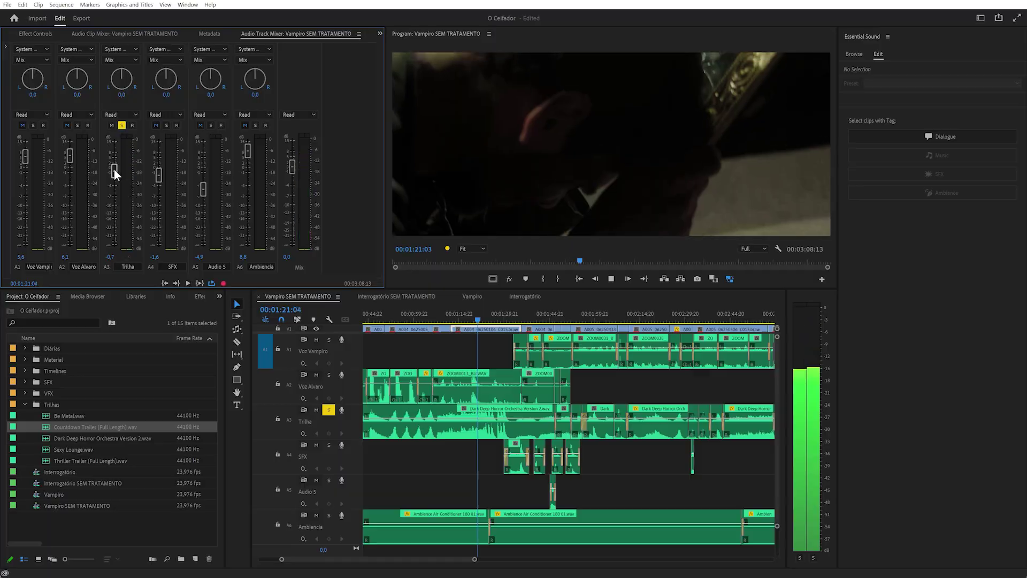
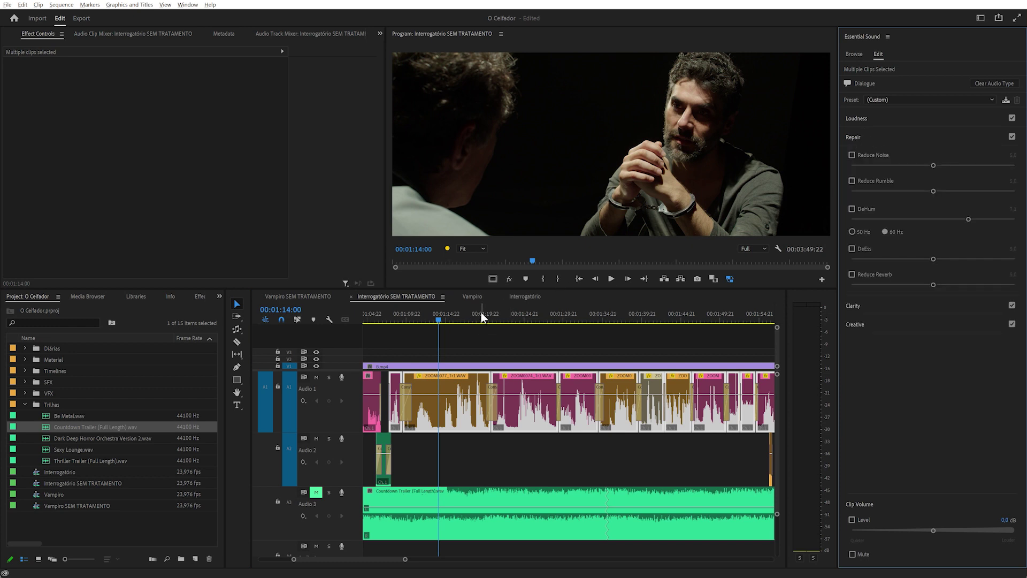
Play the Interrogatório SEM TRATAMENTO dialogue from 00:01:10:01 and check the background noise between the lines.
click(434, 327)
key(equal)
key(equal)
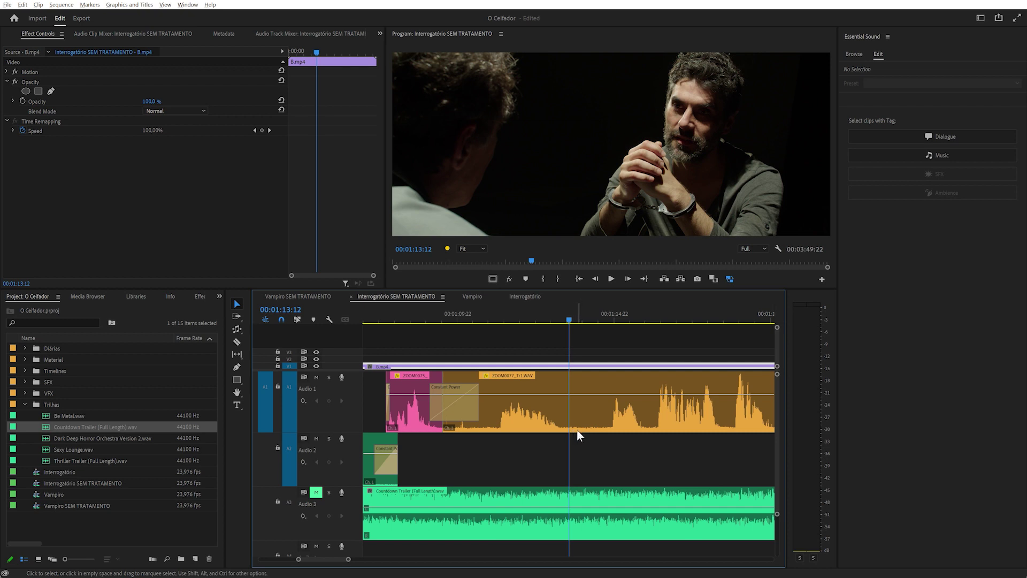
key(minus)
click(515, 319)
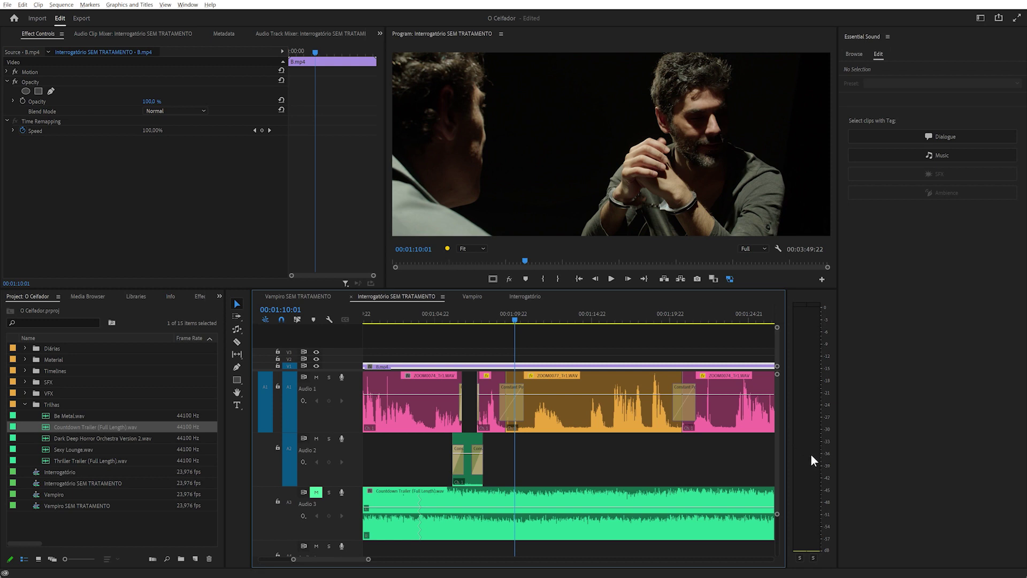
key(space)
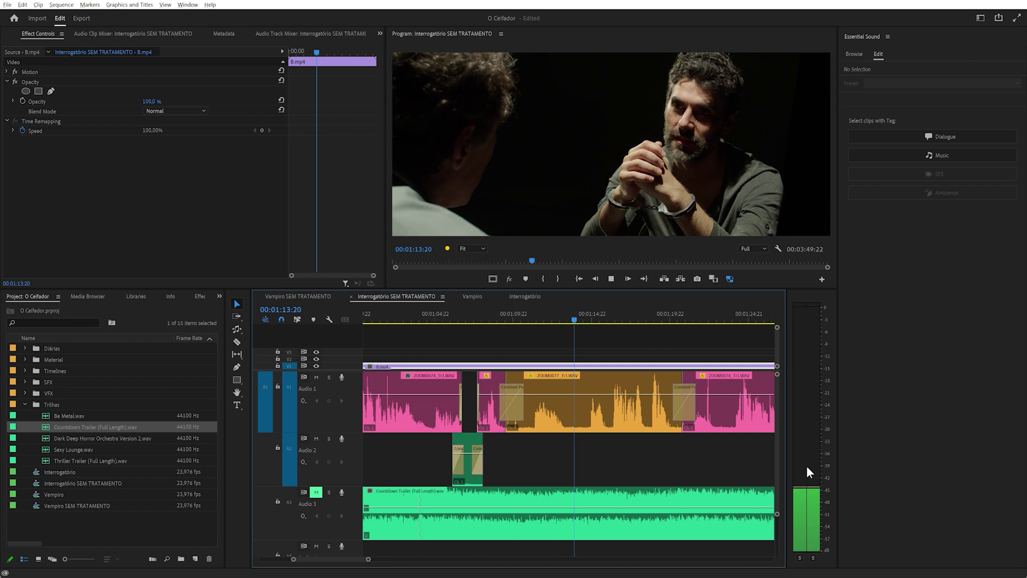
key(space)
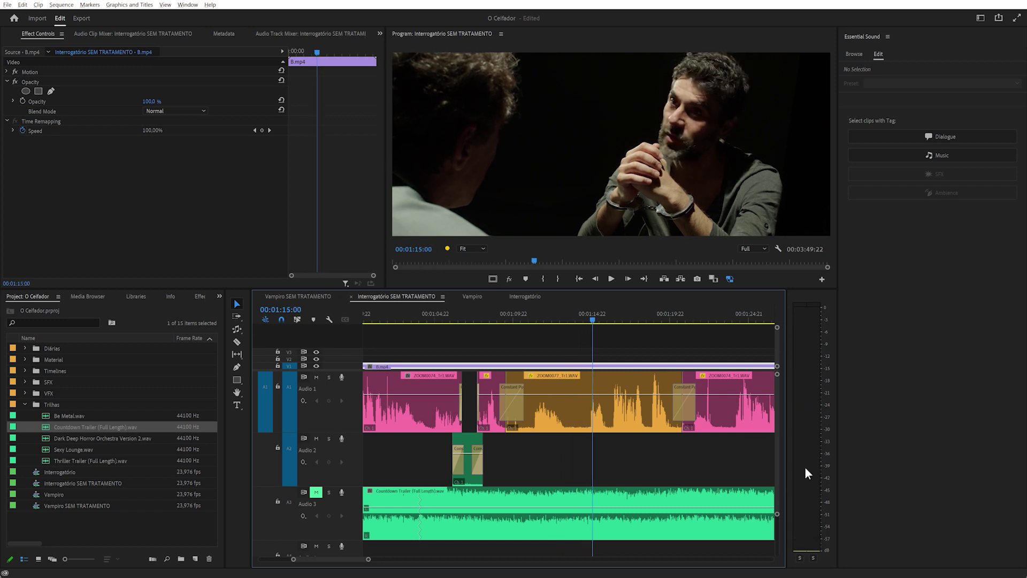
Select the A1 dialogue clips from about 00:01:09 onward and enable Reduce Noise at 8.0 in Essential Sound.
key(minus)
key(minus)
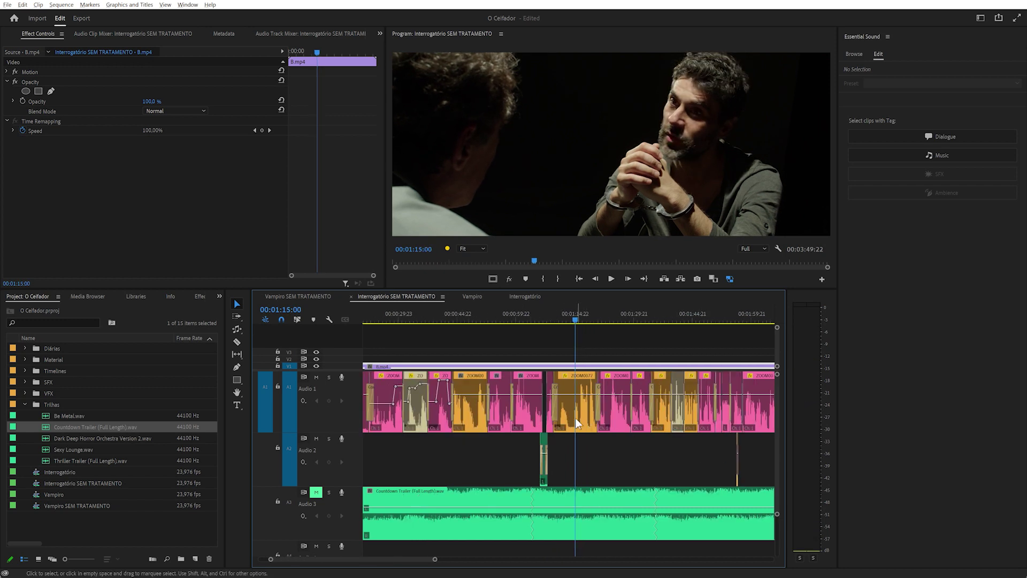
drag(545, 421, 762, 401)
key(equal)
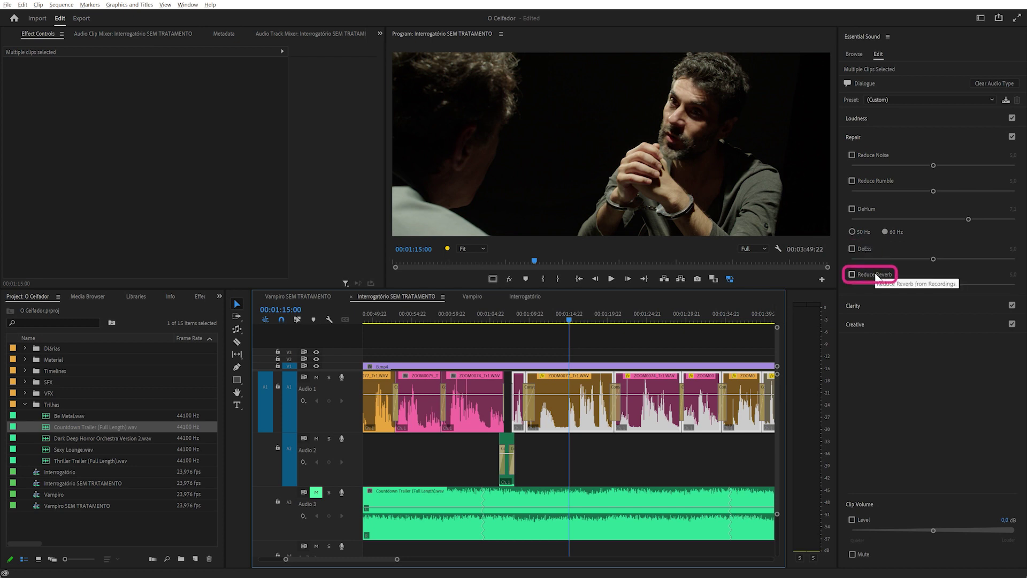
click(872, 155)
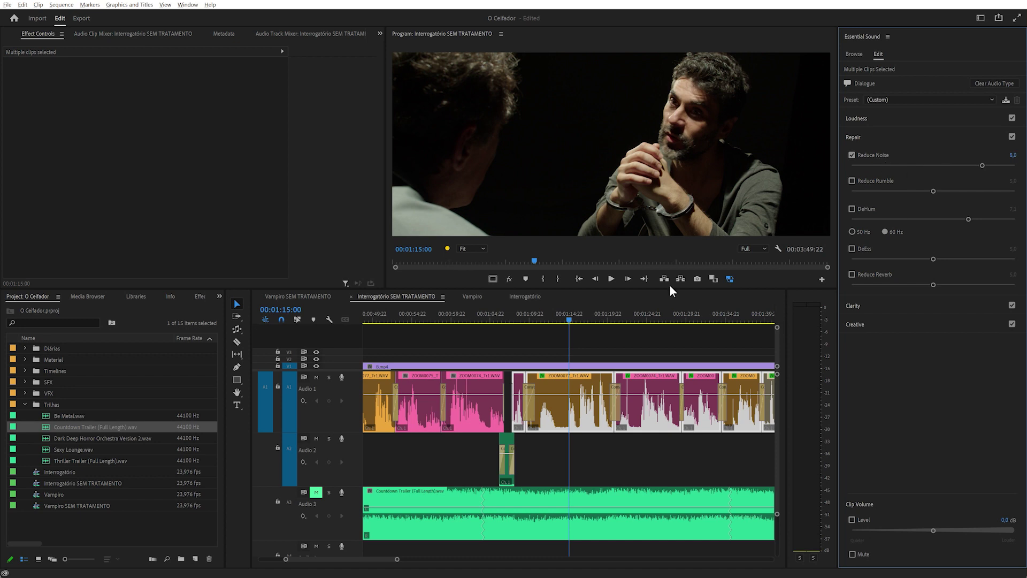
Play the noise-reduced dialogue clips from 00:01:10:09 to assess the noise reduction.
click(532, 316)
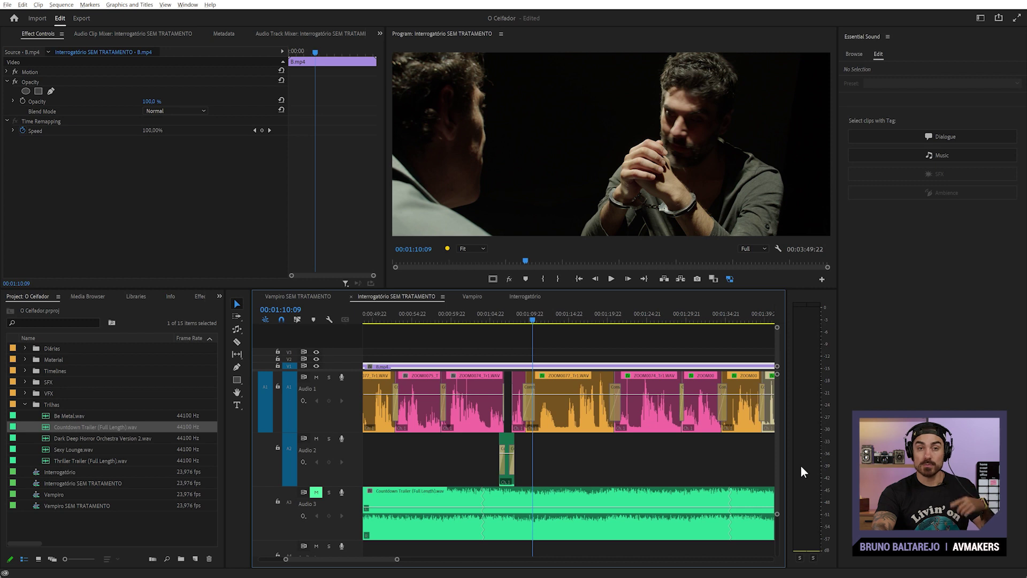
key(space)
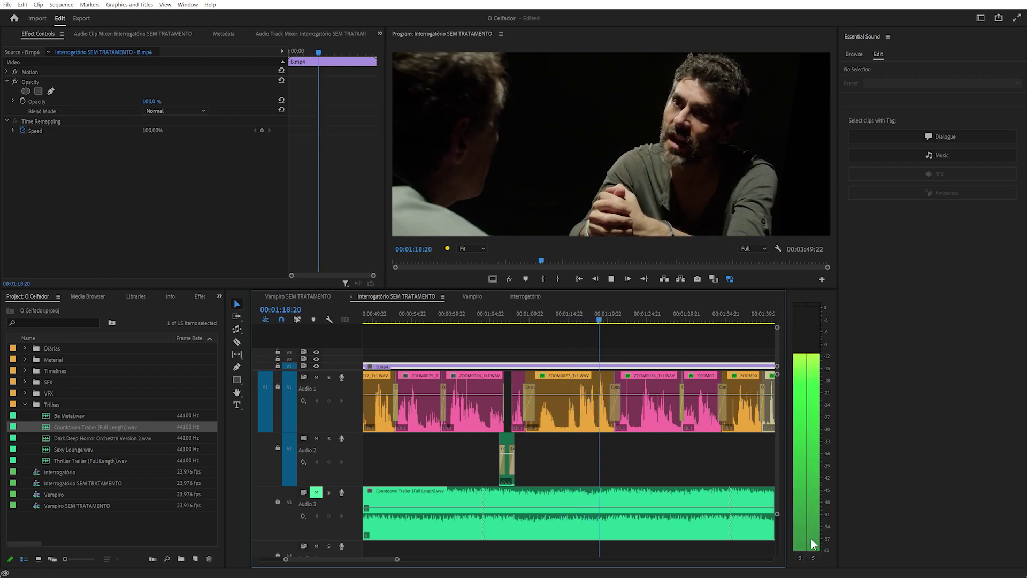
key(space)
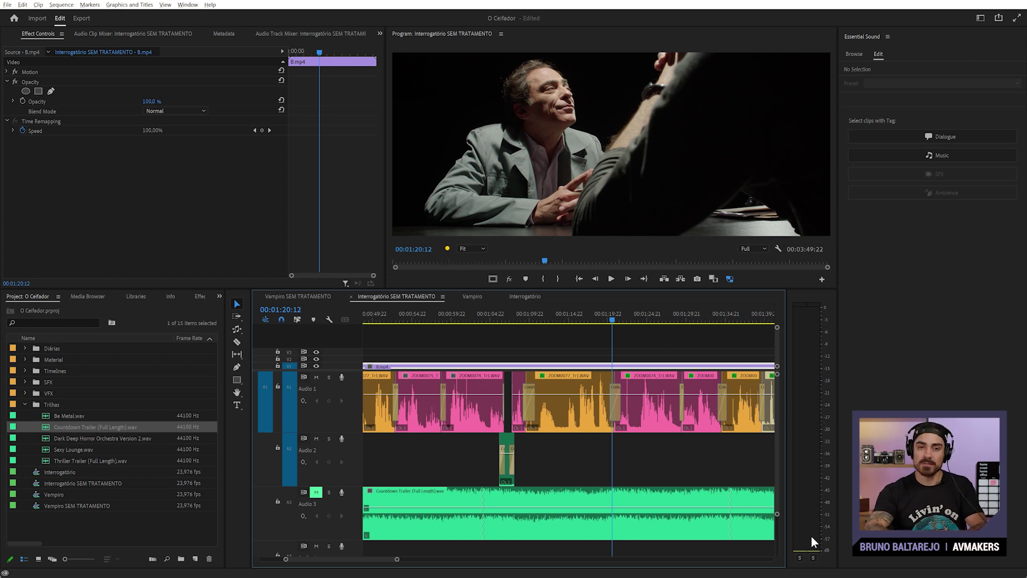
In Vampiro SEM TRATAMENTO, solo only the Ambiencia track and listen to it from 00:01:46:17.
click(292, 297)
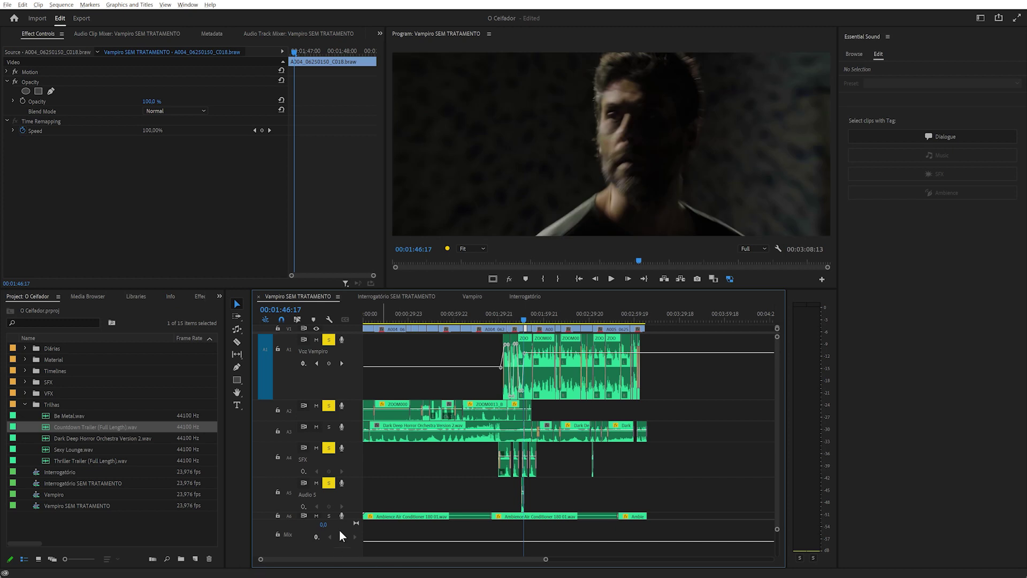
click(329, 516)
click(328, 483)
click(329, 341)
key(space)
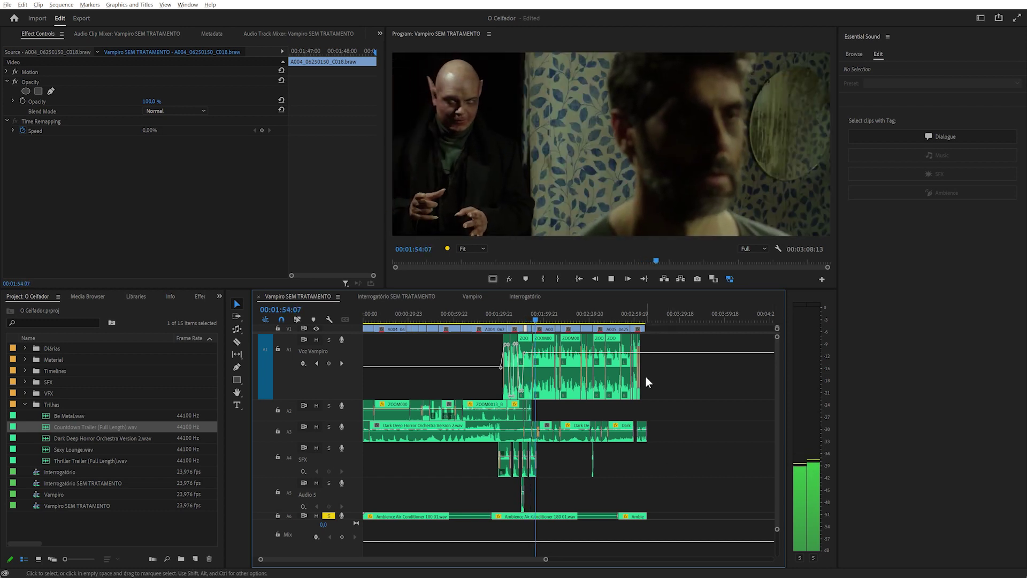
In the Interrogatório sequence, enlarge tracks A3 and A4 and adjust the gain of their ambience clips by 1 dB.
click(523, 296)
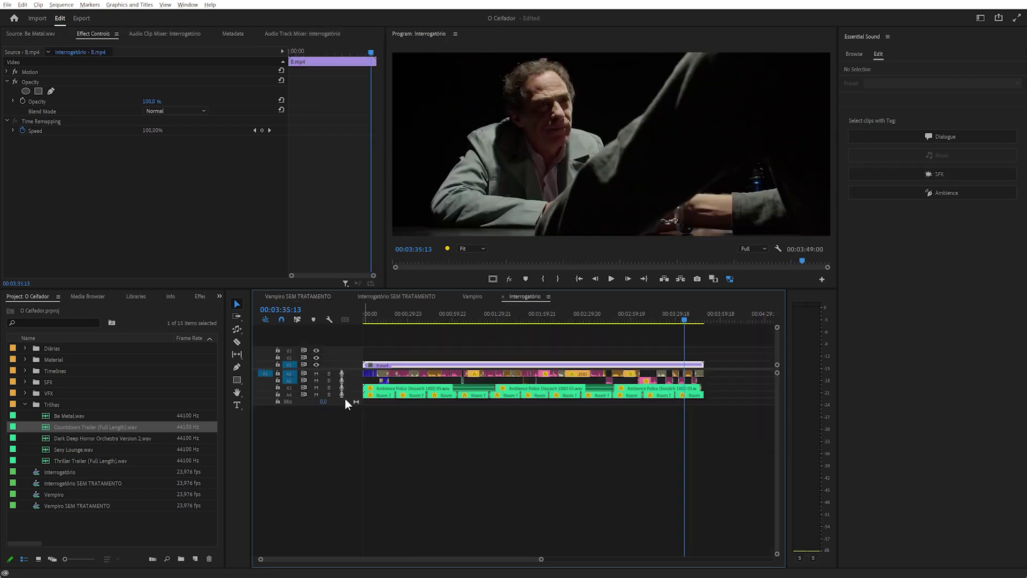
drag(346, 397, 403, 428)
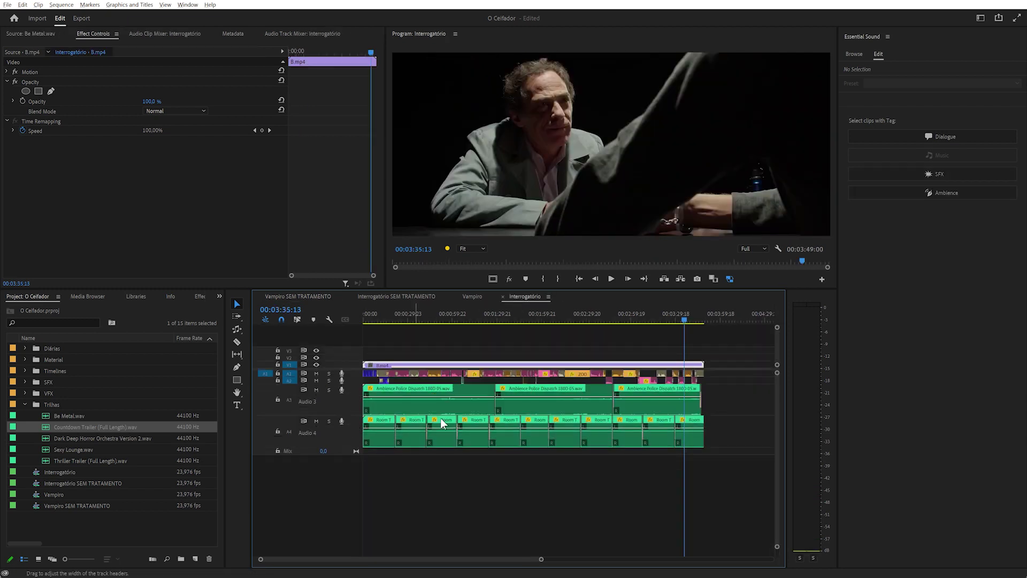
click(408, 318)
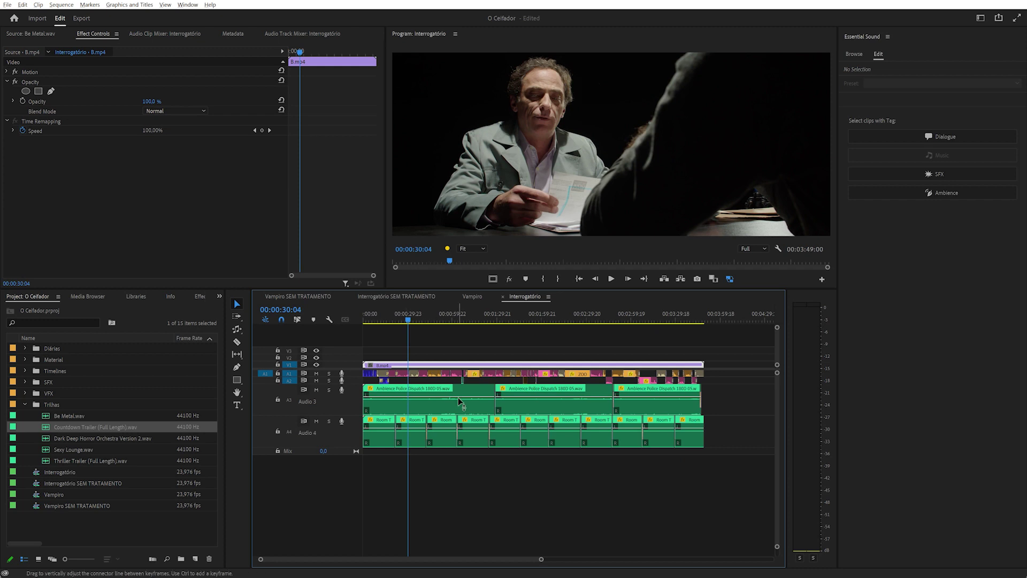
click(443, 317)
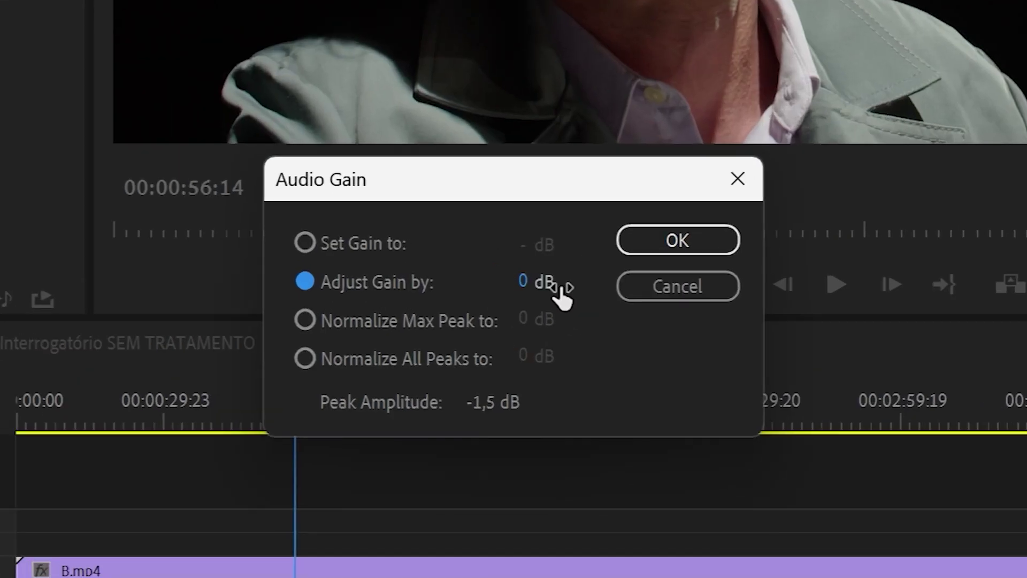
click(523, 279)
text(1)
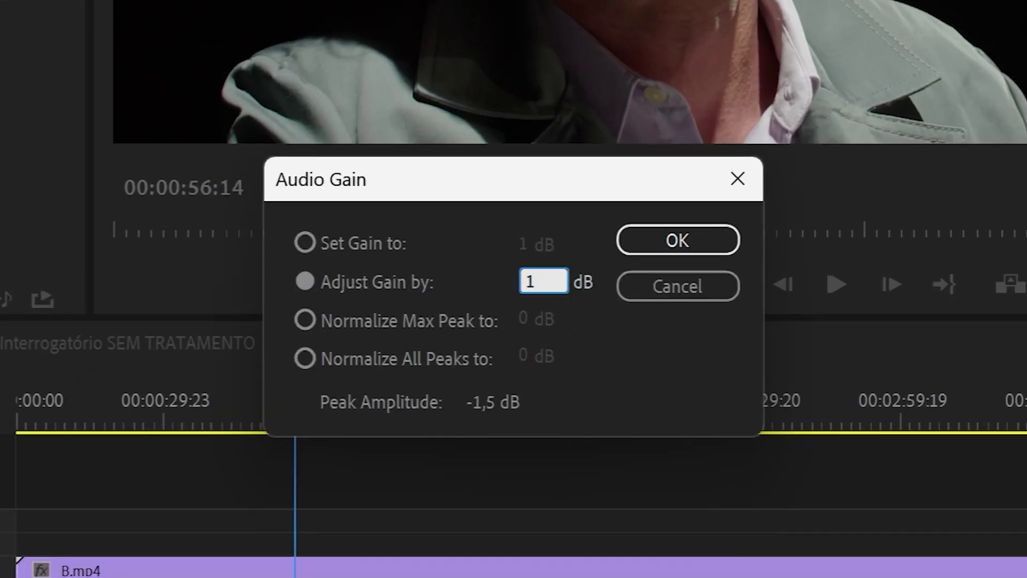
key(Return)
Play the soloed ambience tracks A3 and A4 from about 00:00:55 and listen to the background bed.
key(equal)
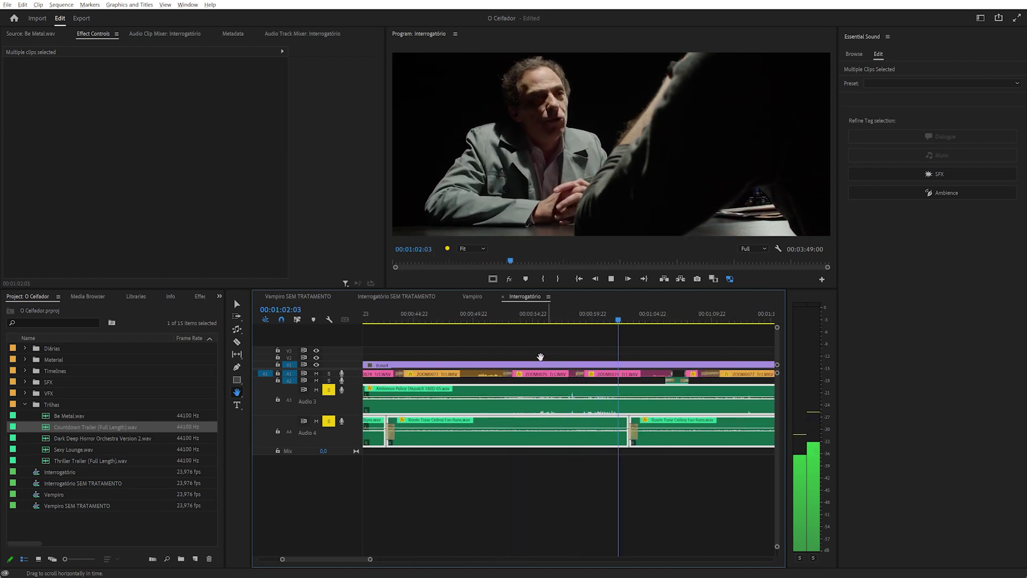
click(539, 327)
click(537, 316)
key(space)
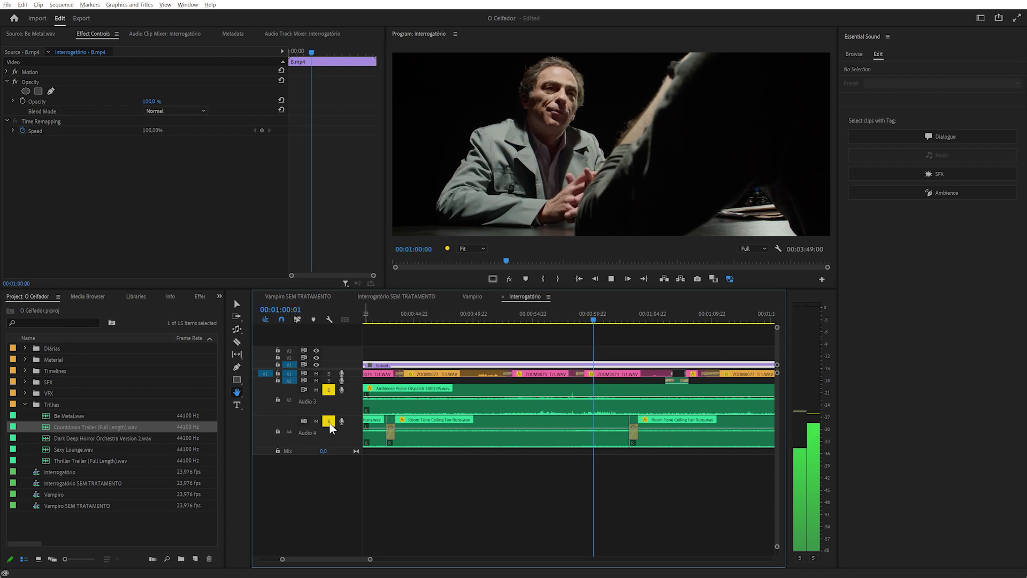
key(space)
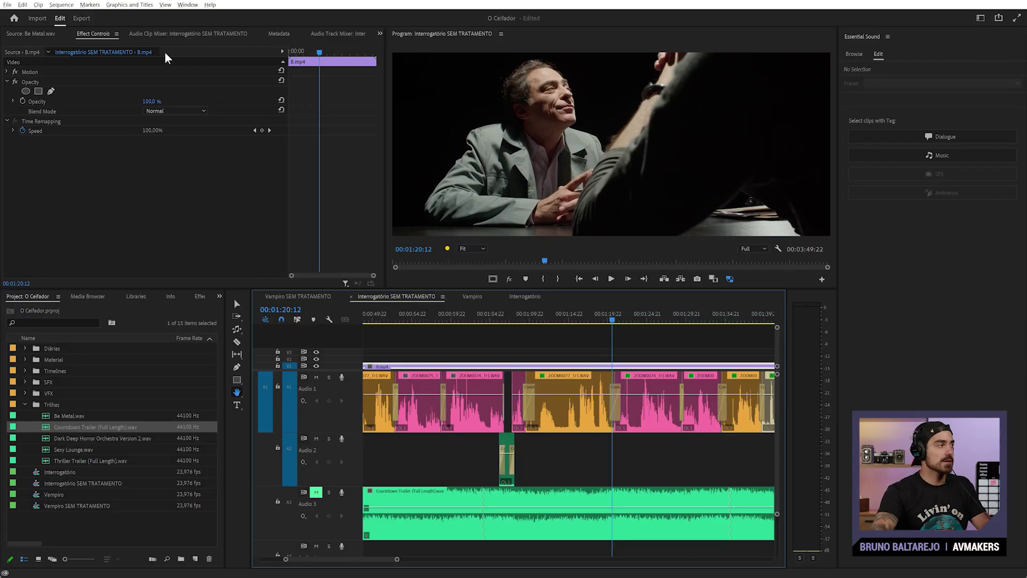
Show the track effects in the Interrogatório SEM TRATAMENTO track mixer and add DeNoise to Audio 1 with an Amount of 66.4%.
click(333, 33)
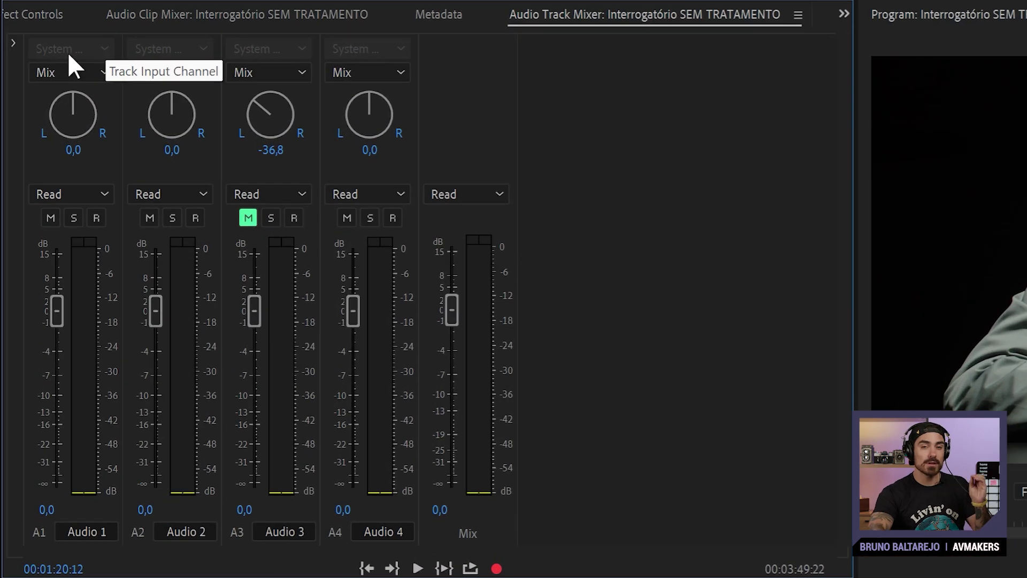
click(14, 44)
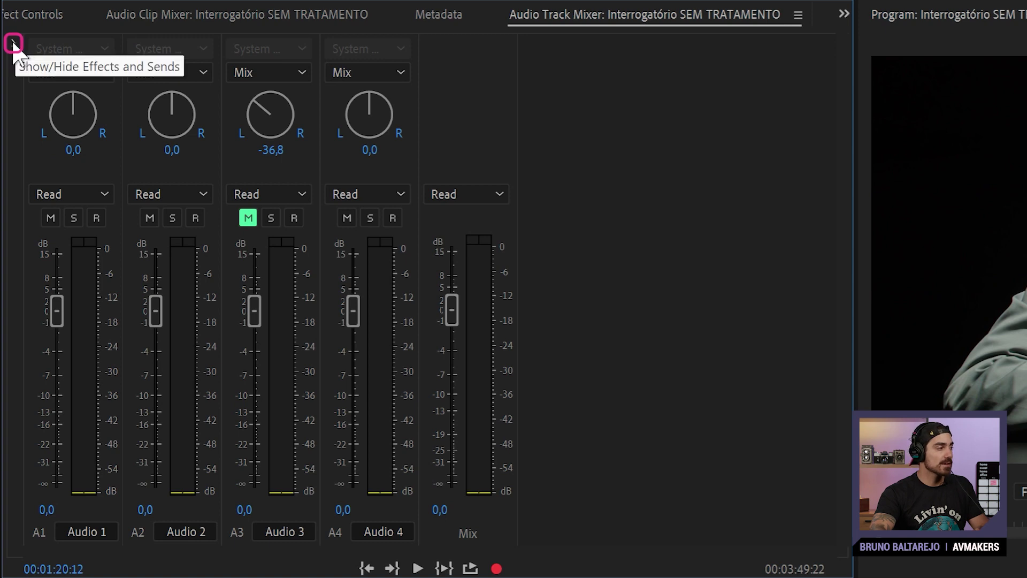
click(13, 43)
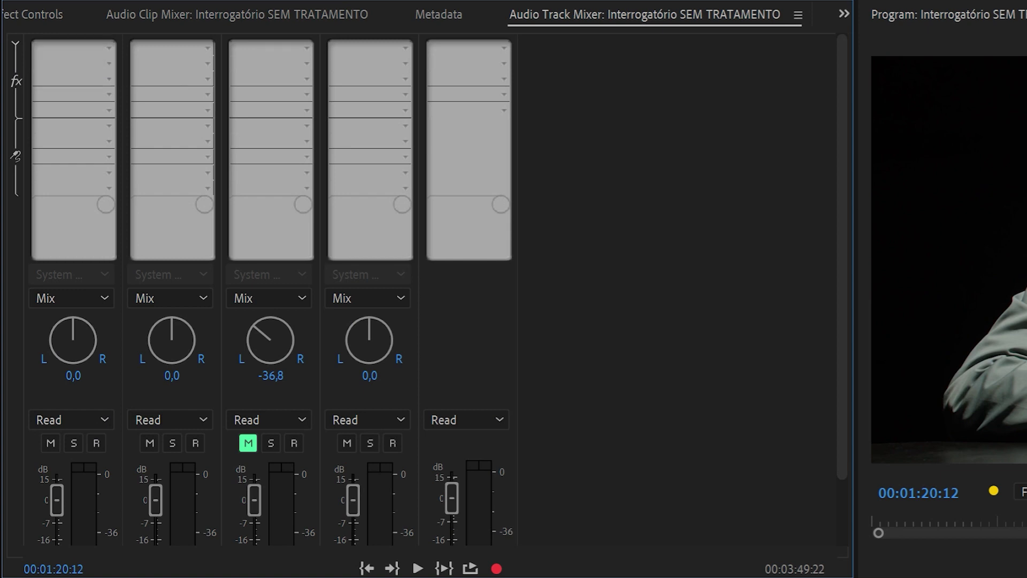
click(110, 49)
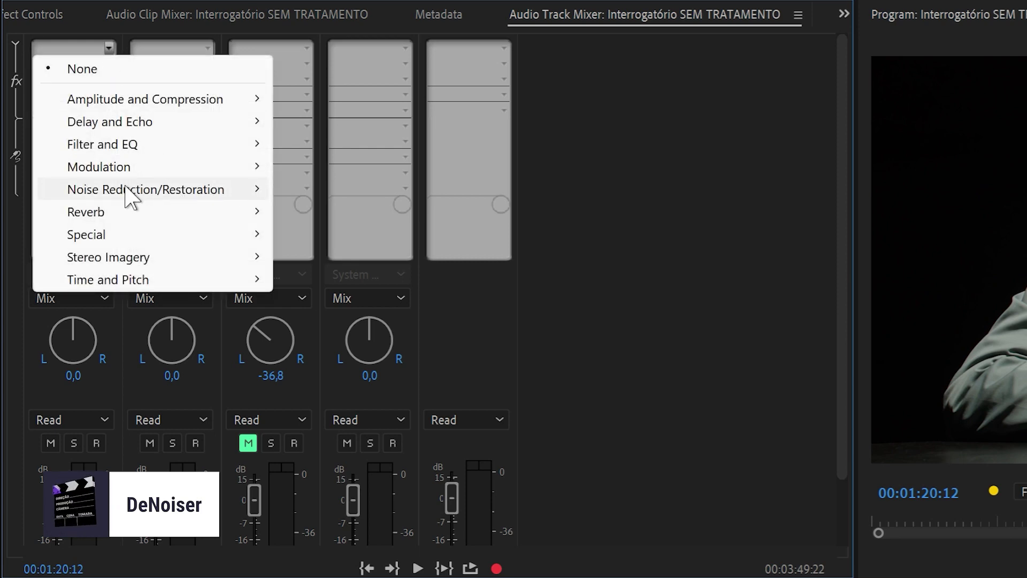
mouse_move(120, 197)
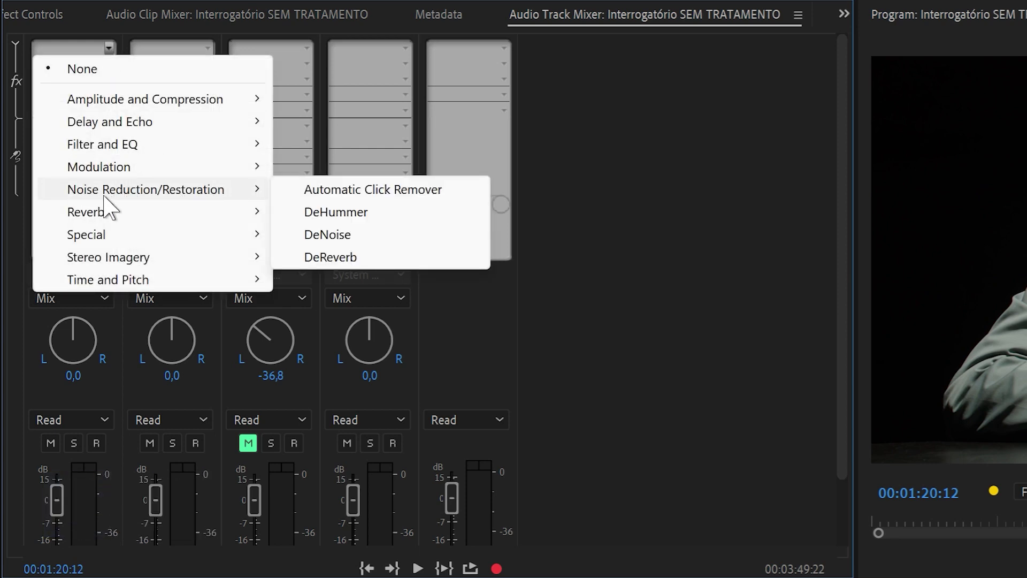
click(361, 236)
double_click(62, 53)
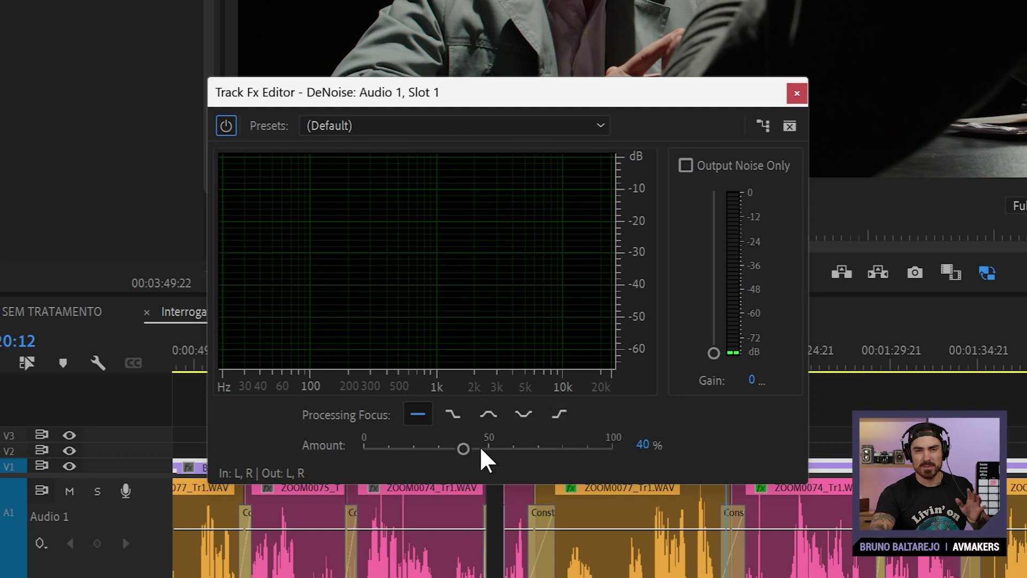
drag(467, 453, 530, 454)
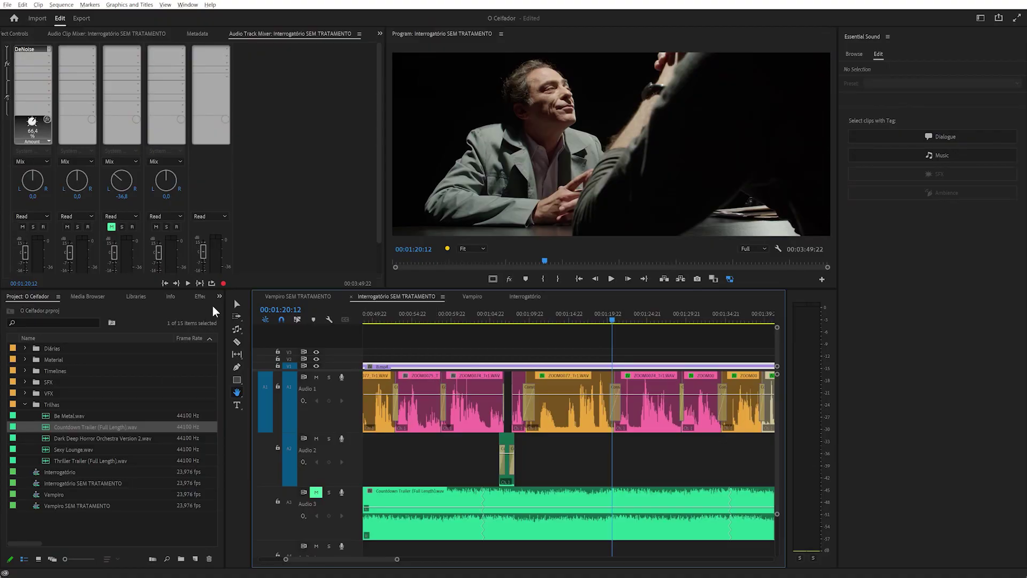
Select the ZOOM0077_Tr1.WAV dialogue clip just before the playhead and view its Clarity options in Essential Sound.
key(v)
click(589, 406)
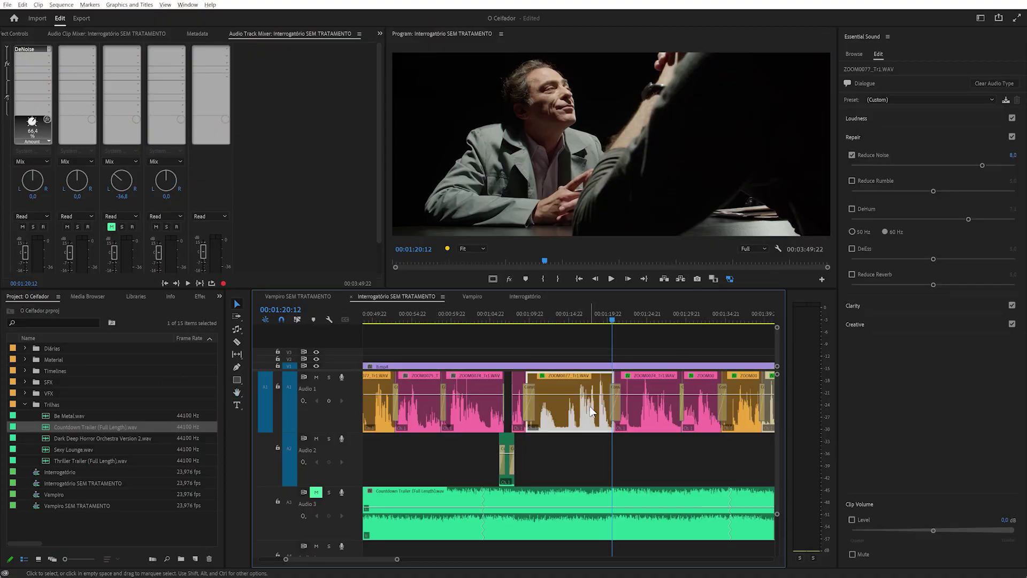
click(855, 137)
click(853, 156)
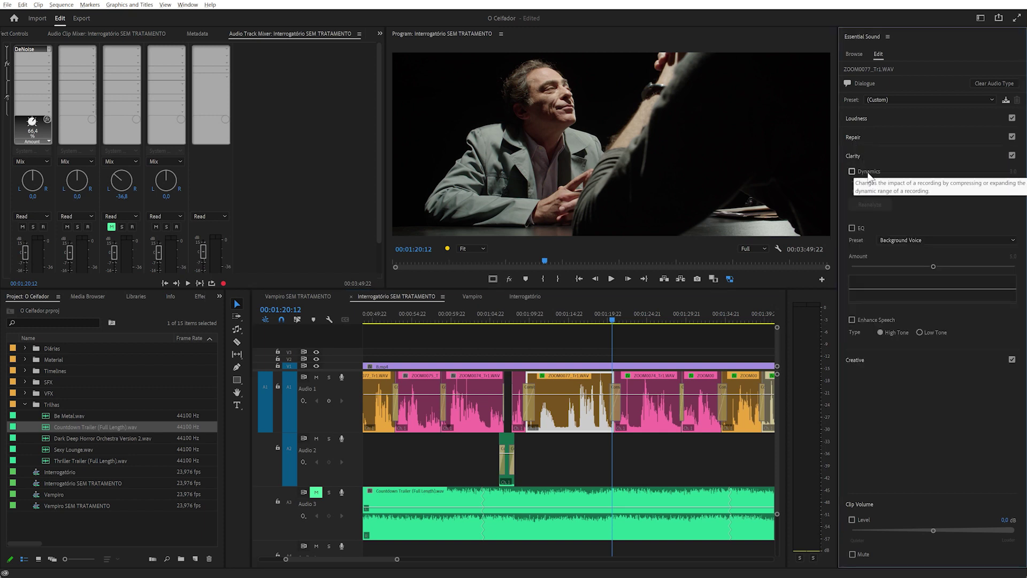
Find the Dynamics audio effect, apply it to the selected ZOOM0077_Tr1.WAV clip and inspect its custom setup.
click(201, 297)
click(63, 309)
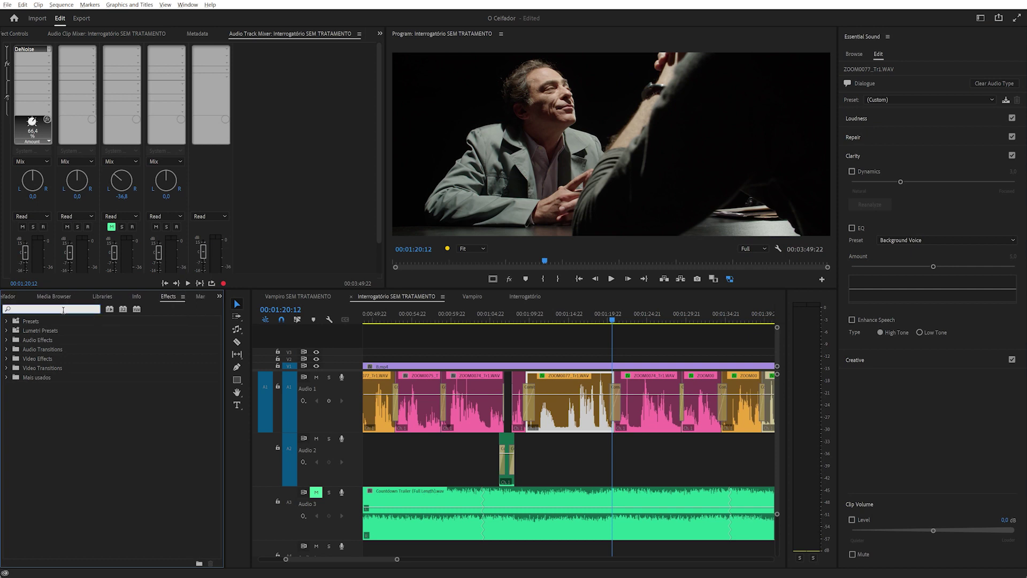
text(dyna)
drag(43, 359, 527, 387)
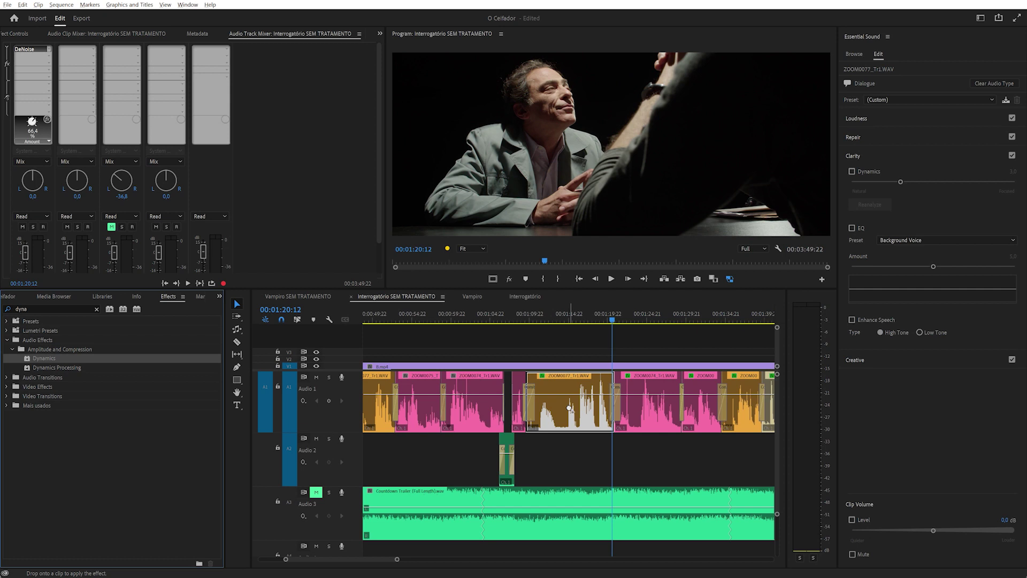
click(21, 35)
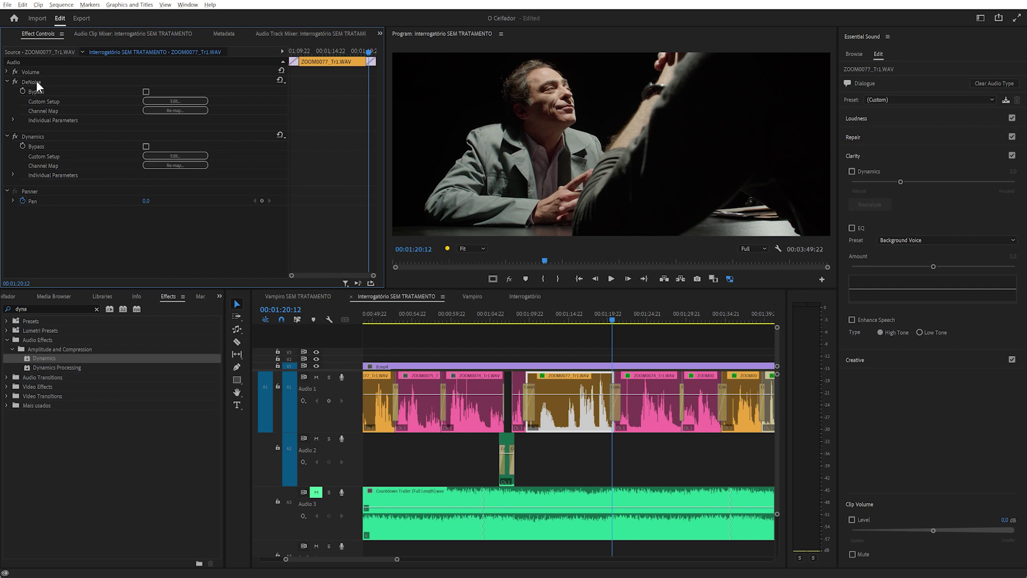
click(39, 136)
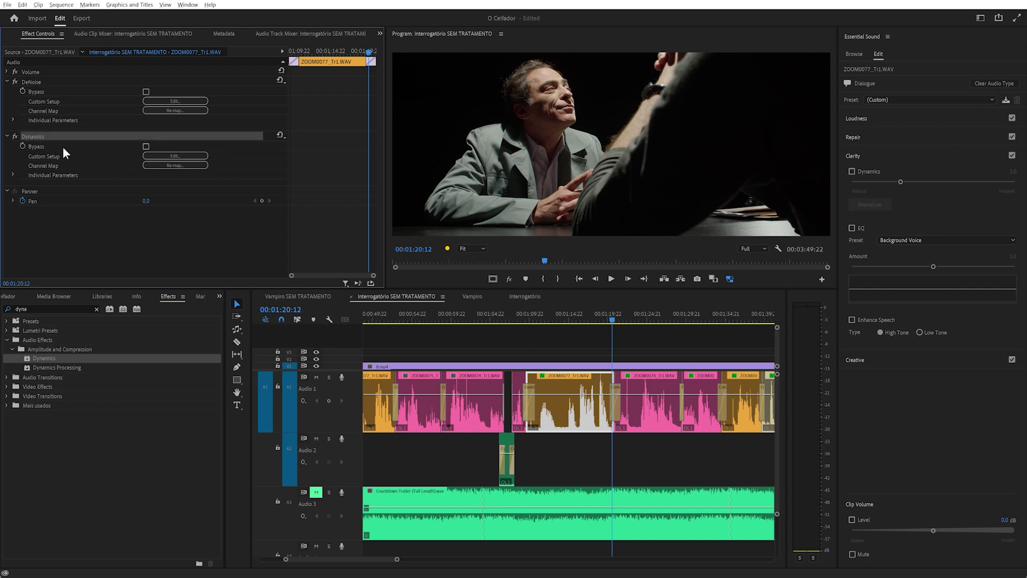
click(175, 156)
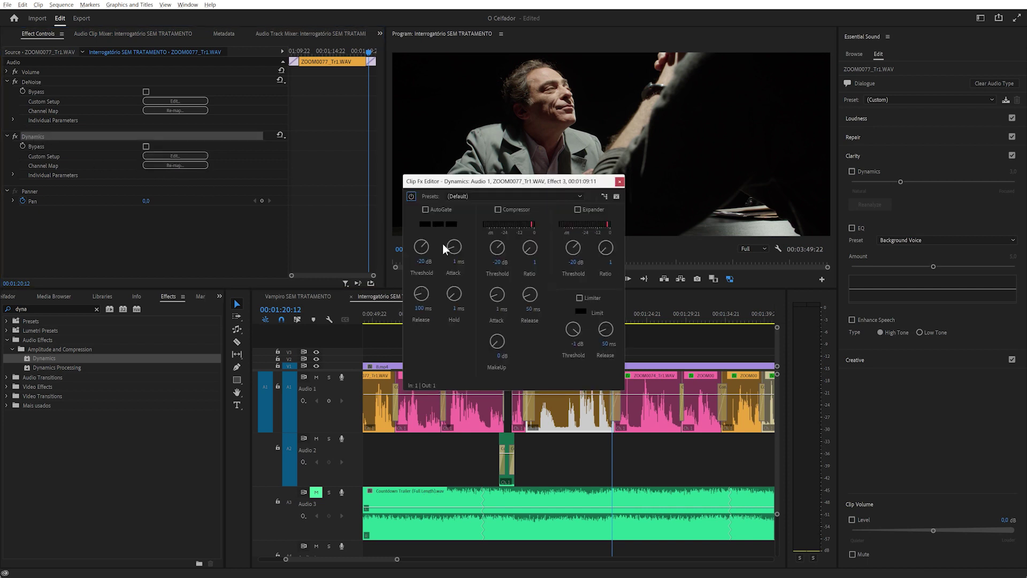
click(620, 182)
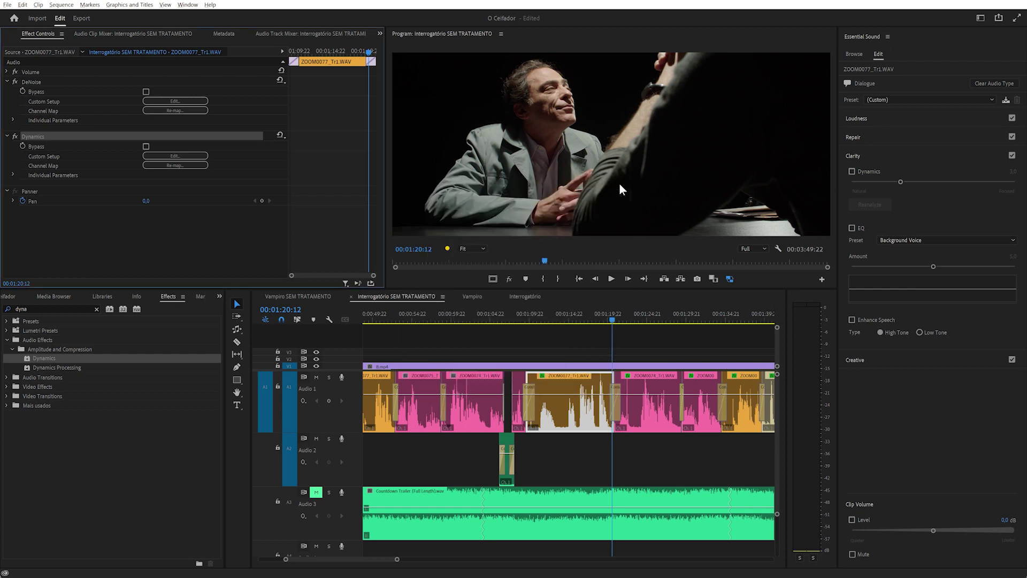
Add the Dynamics effect to Audio 1 below DeNoise in the Audio Track Mixer and open its editor.
click(100, 34)
click(306, 33)
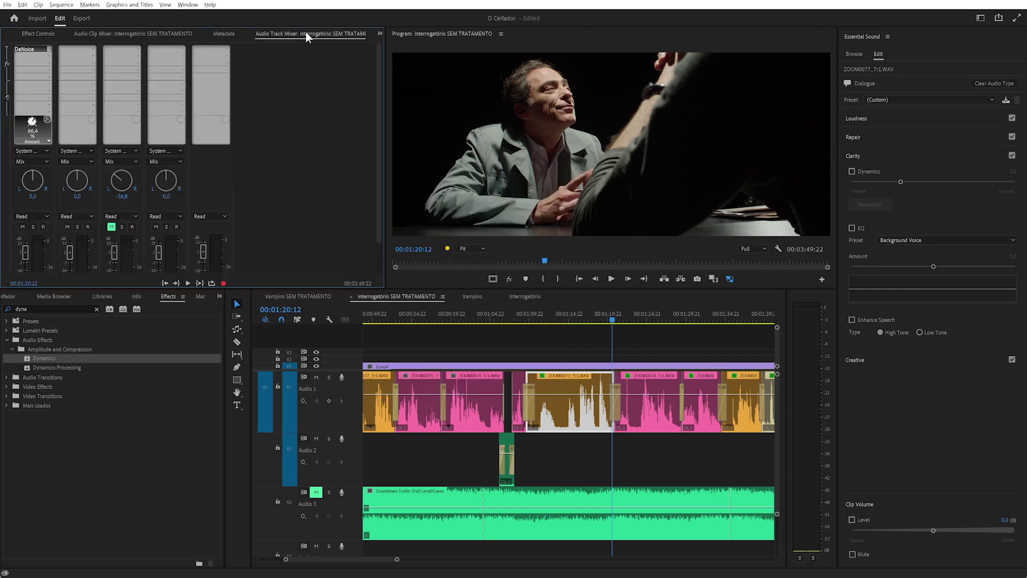
click(49, 57)
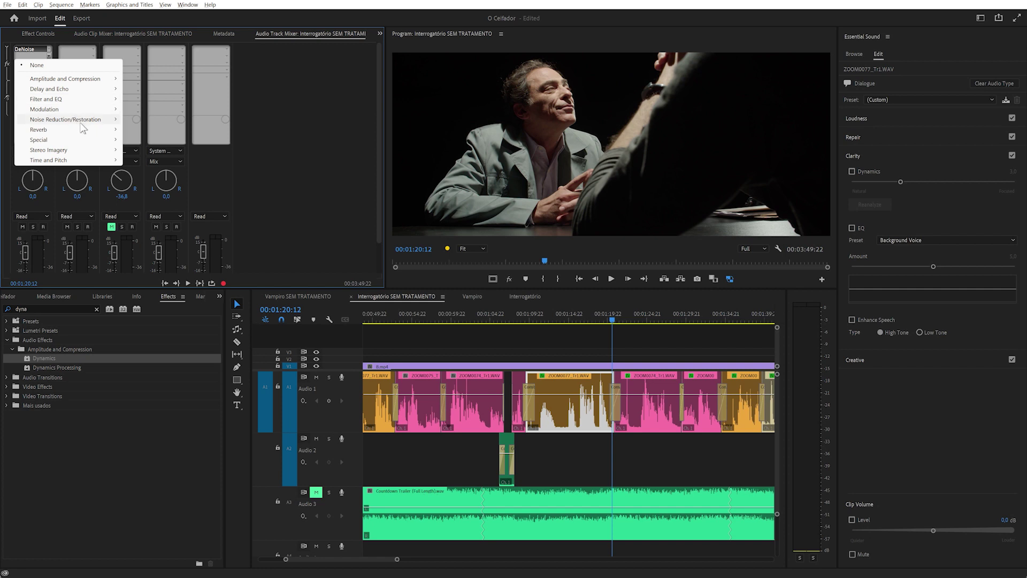
mouse_move(77, 84)
click(149, 120)
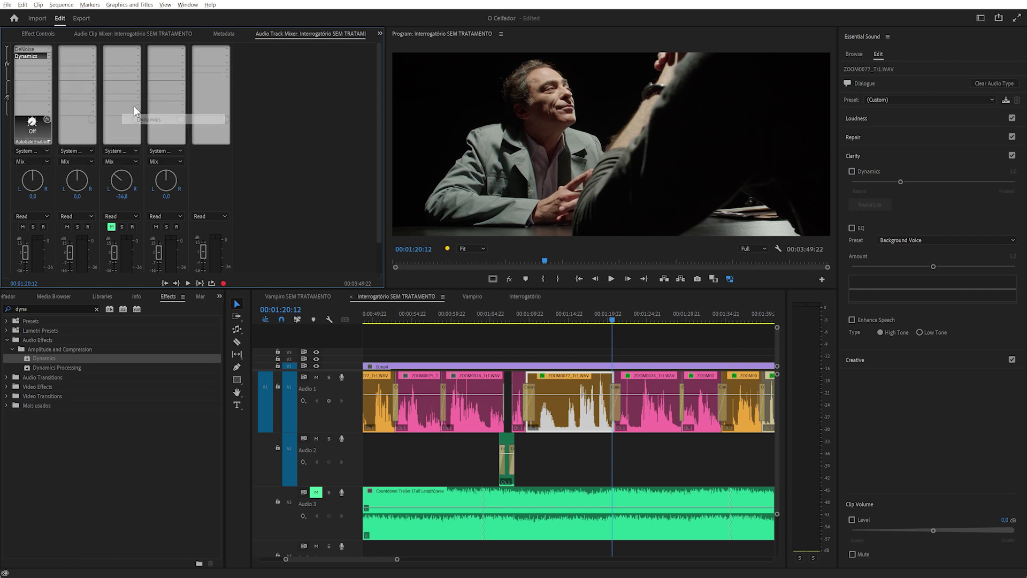
double_click(33, 57)
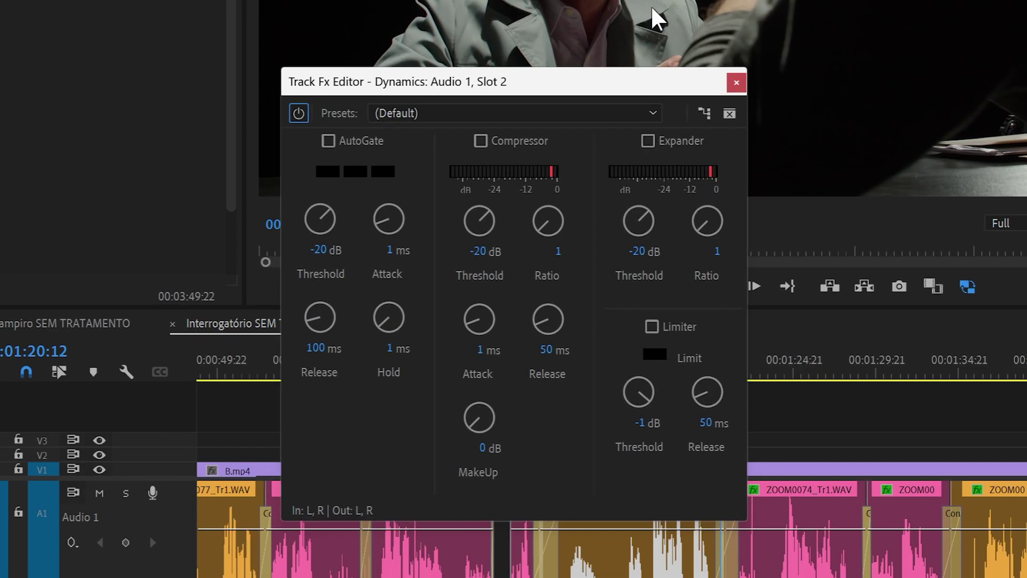
Try AutoGate on Audio 1 with a threshold of -49.5 dB, and disable it again.
click(356, 144)
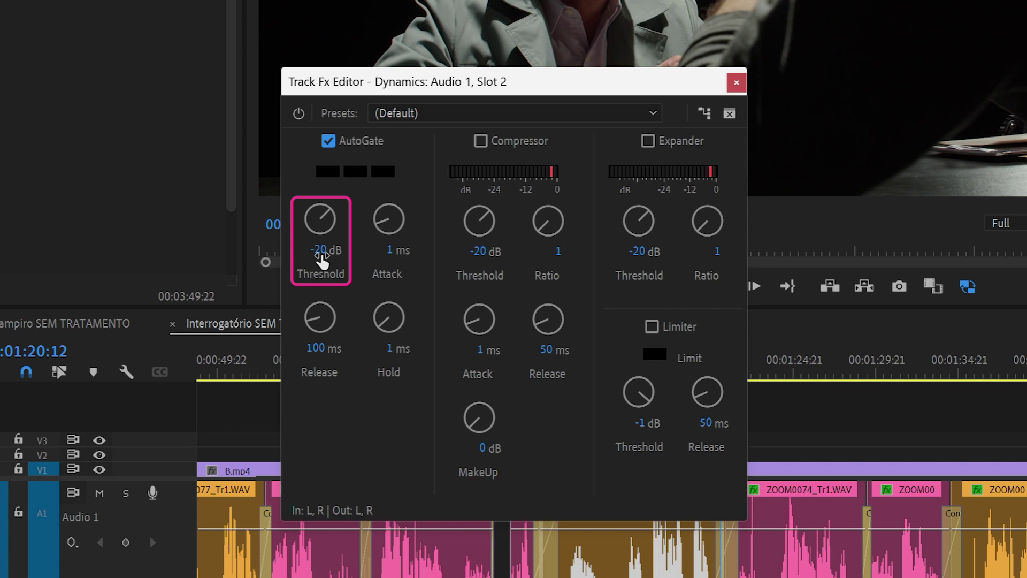
drag(319, 218, 169, 222)
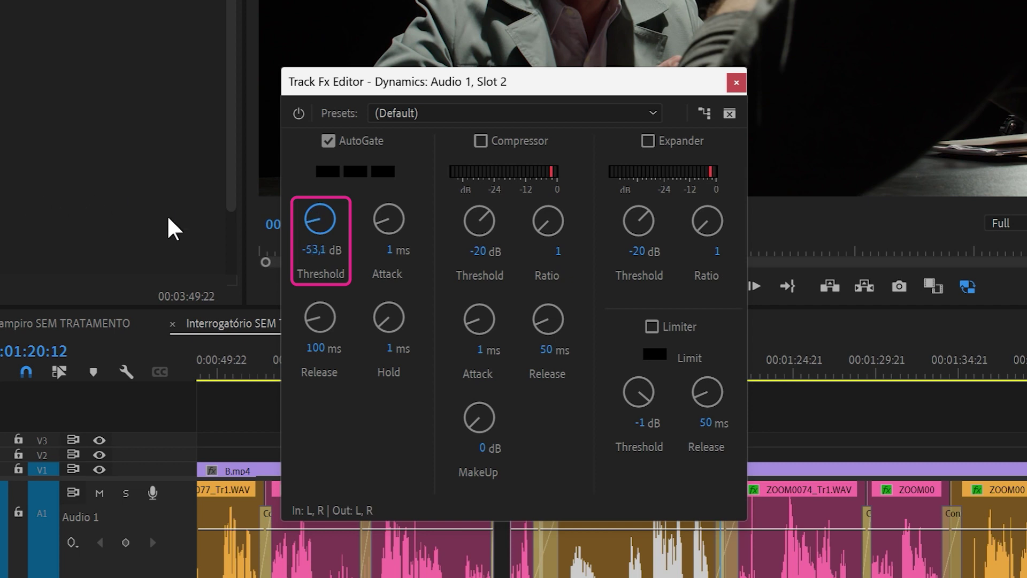
drag(319, 225, 322, 224)
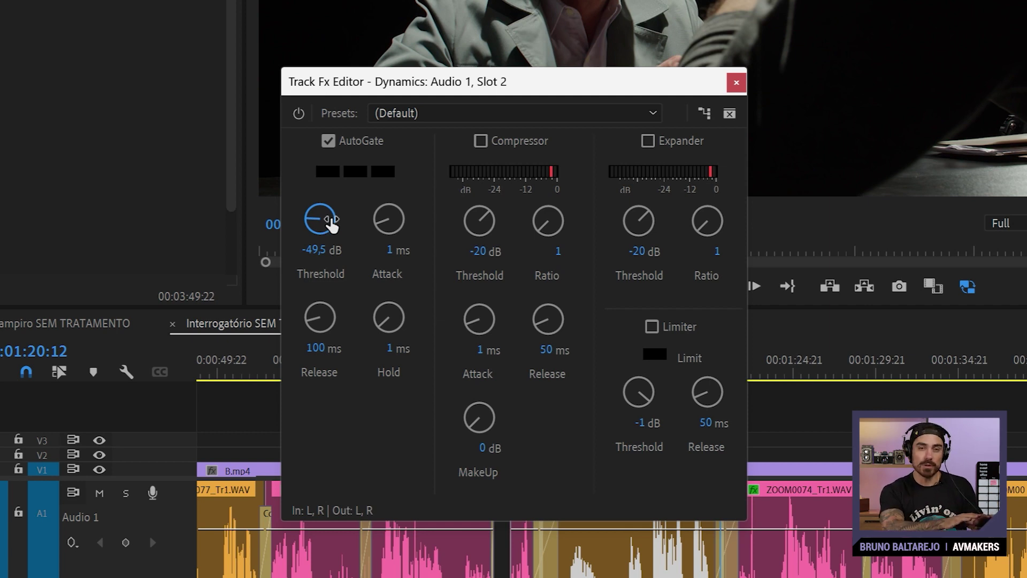
click(328, 141)
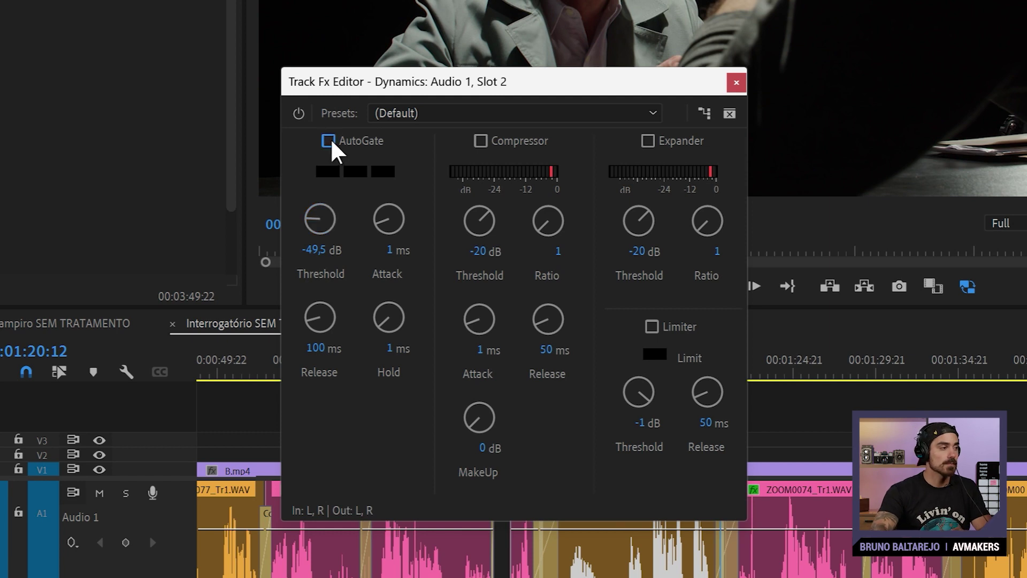
Enable the Compressor and Limiter for Audio 1, setting the compressor to a -25 dB threshold, ratio 2 and 3 dB makeup gain.
click(481, 141)
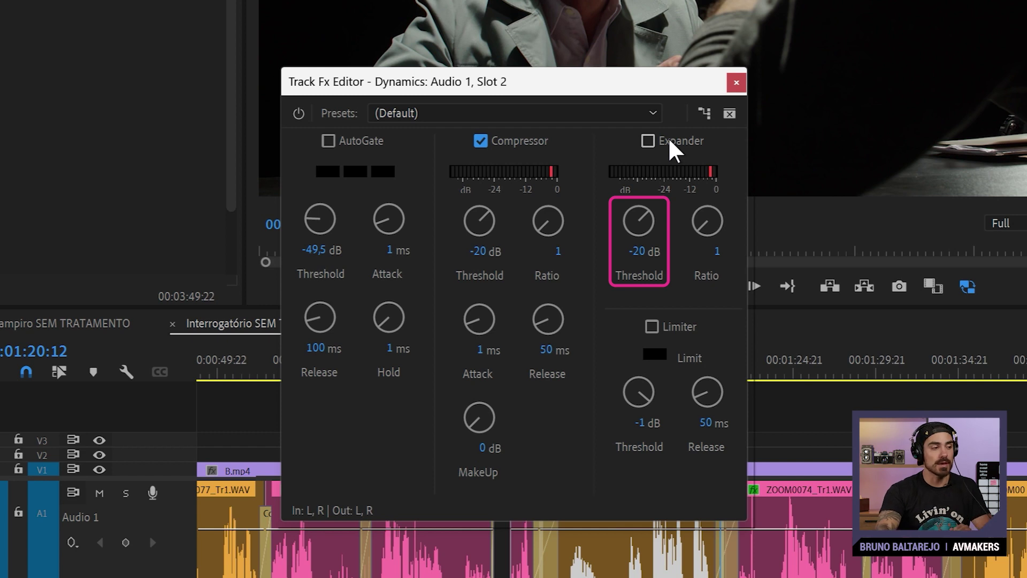
click(652, 326)
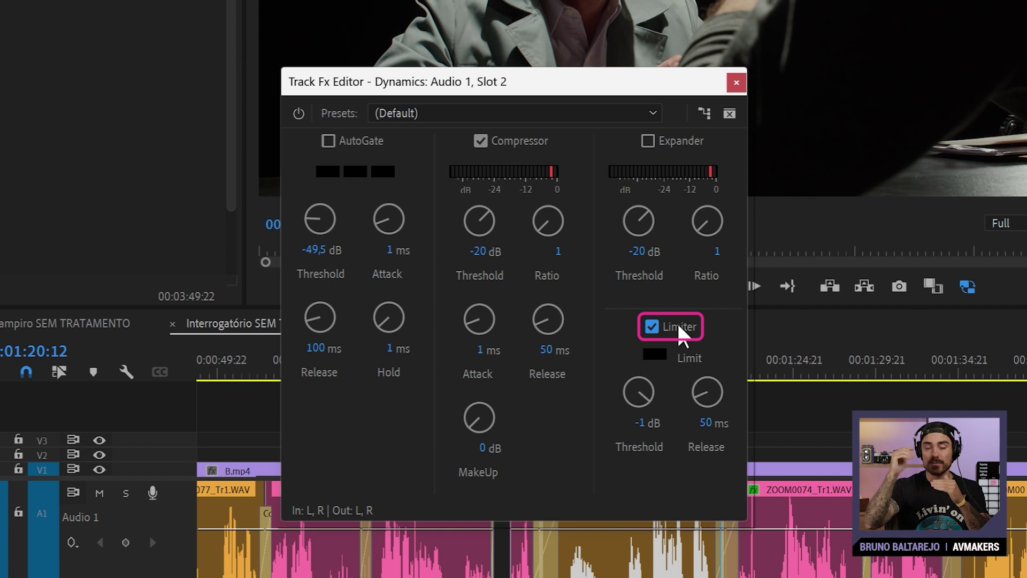
click(471, 252)
text(-25)
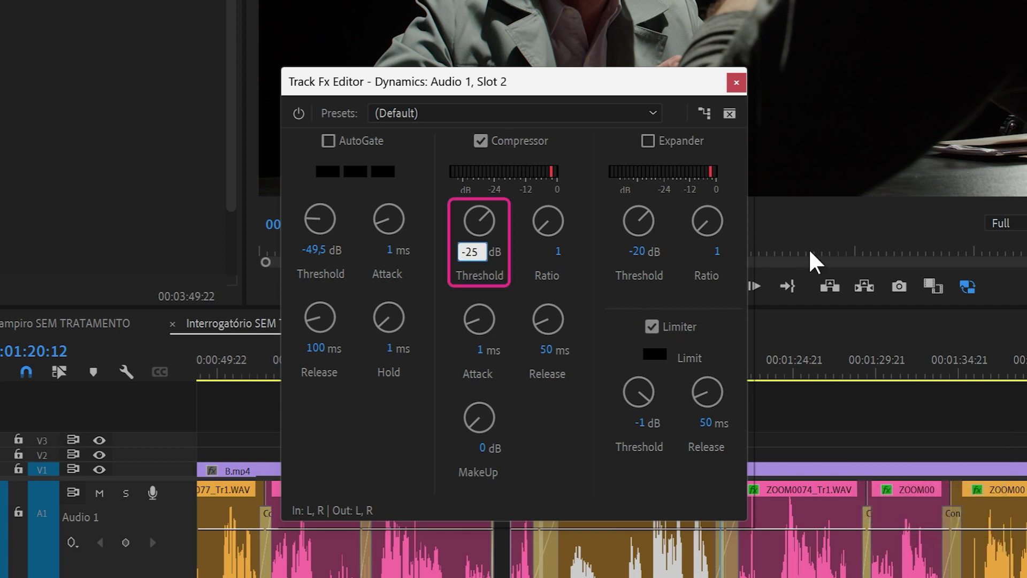
key(Return)
click(556, 252)
text(2)
key(Return)
click(483, 447)
text(3)
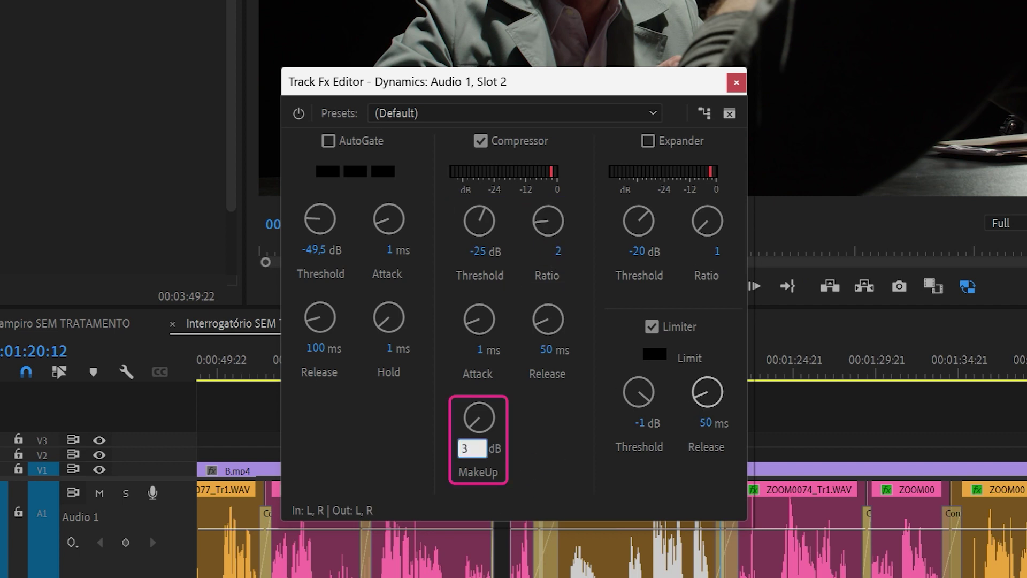
key(Return)
key(Tab)
Set the Limiter threshold to 0 dB and close the Dynamics editor.
click(639, 422)
text(0)
key(Return)
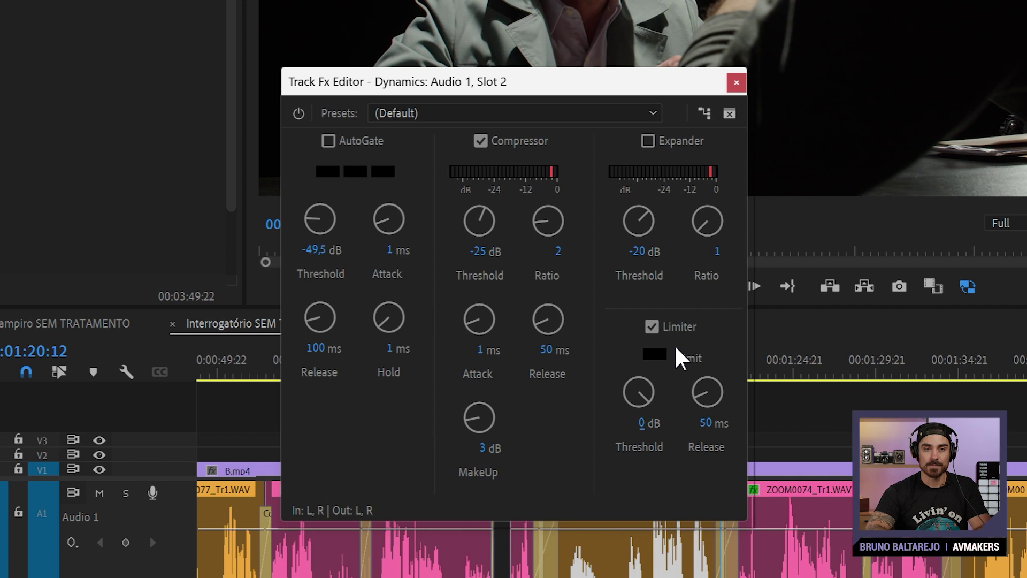
click(736, 82)
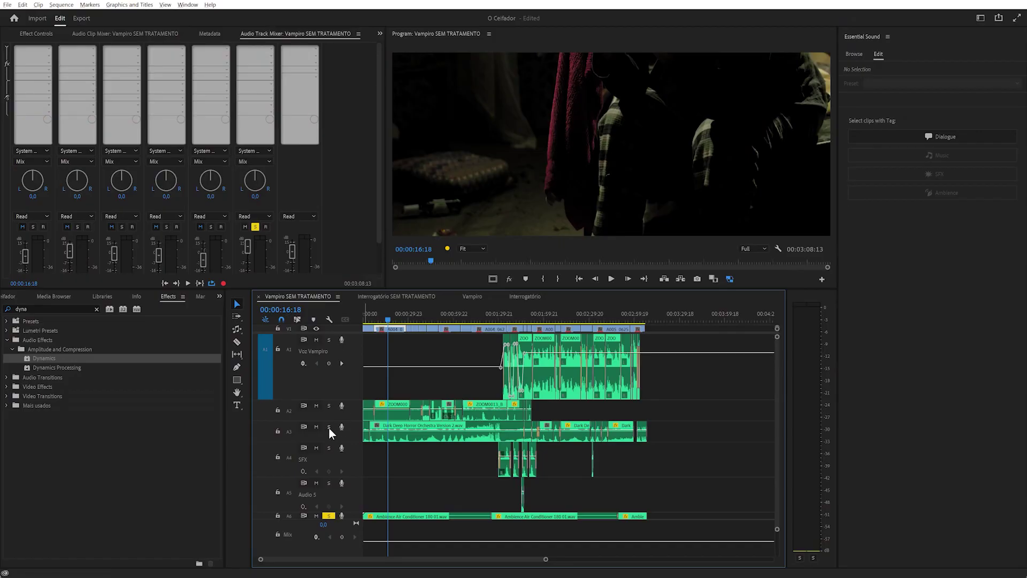
Solo and enlarge the Trilha track in the Vampiro SEM TRATAMENTO sequence and raise its mixer volume to 10.2 dB during playback.
click(328, 427)
key(equal)
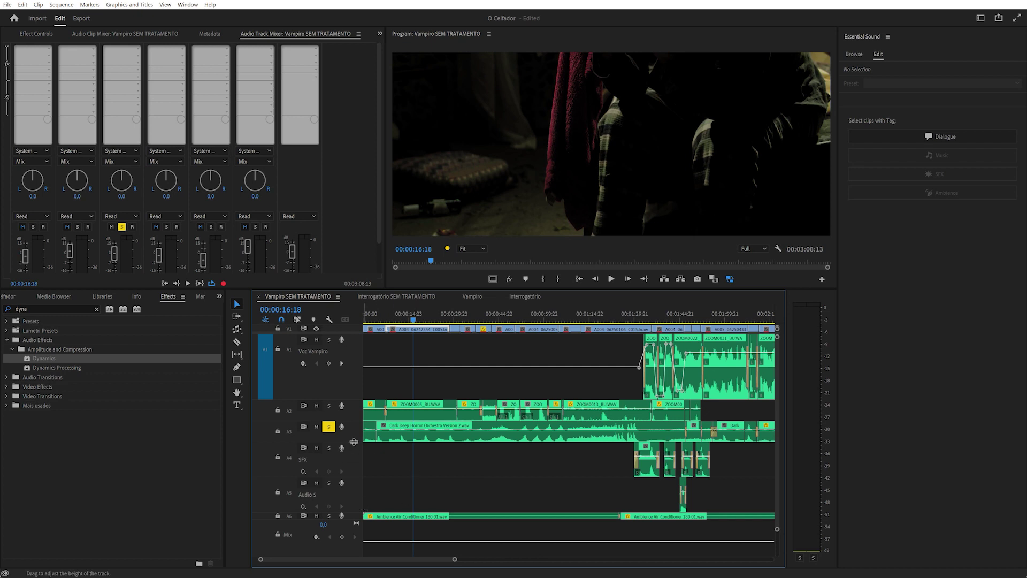
drag(352, 441, 353, 466)
key(space)
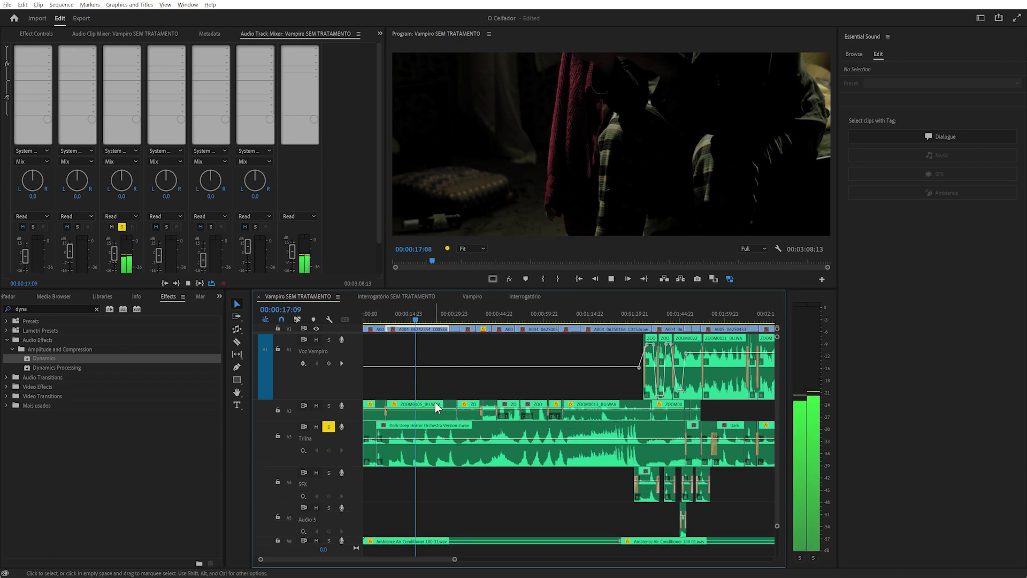
key(minus)
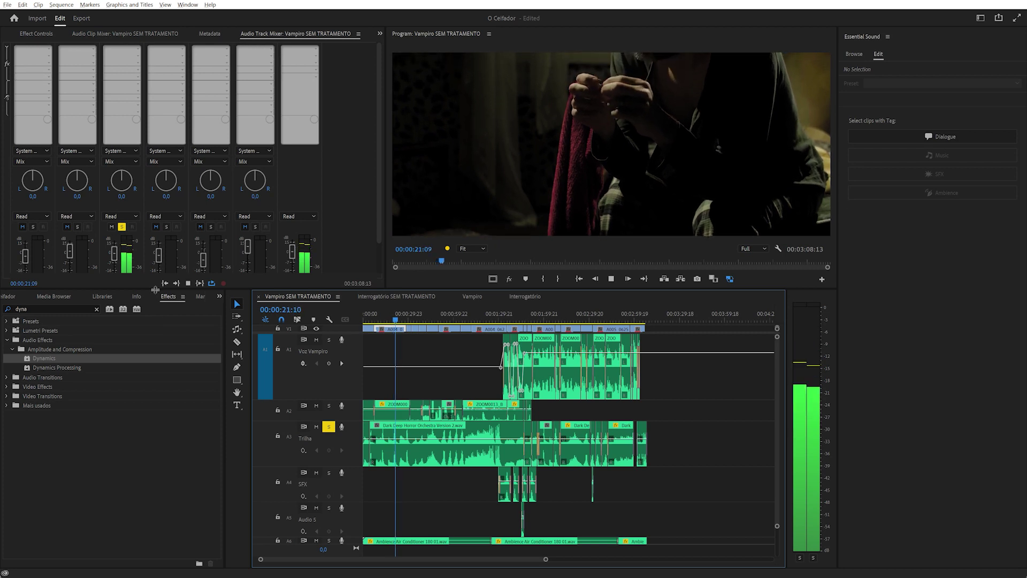
drag(155, 289, 144, 360)
drag(111, 262, 113, 247)
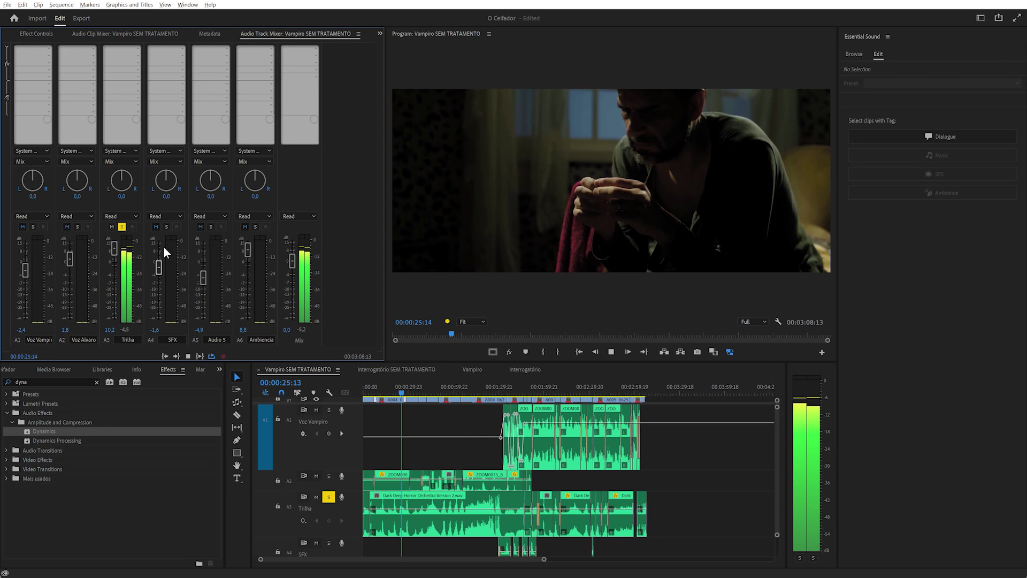
Add the Parametric Equalizer to the Trilha track in the Audio Track Mixer and open its editor.
click(138, 50)
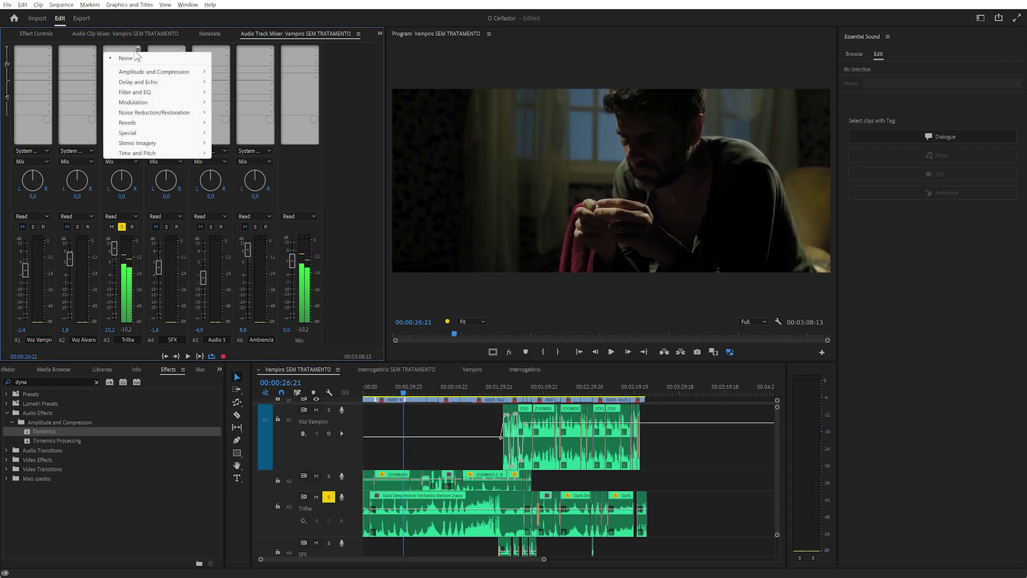
mouse_move(135, 96)
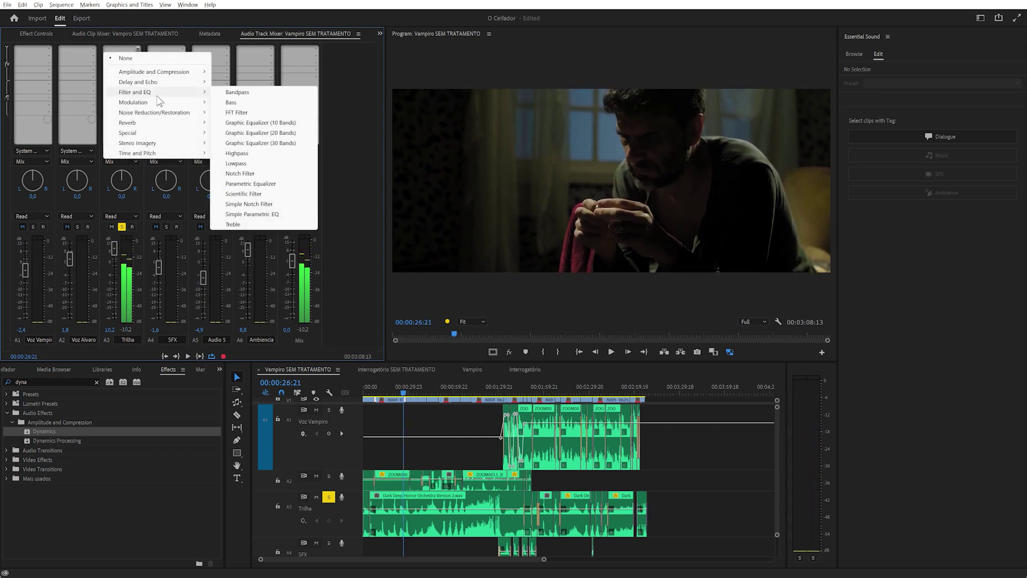
click(251, 184)
double_click(115, 51)
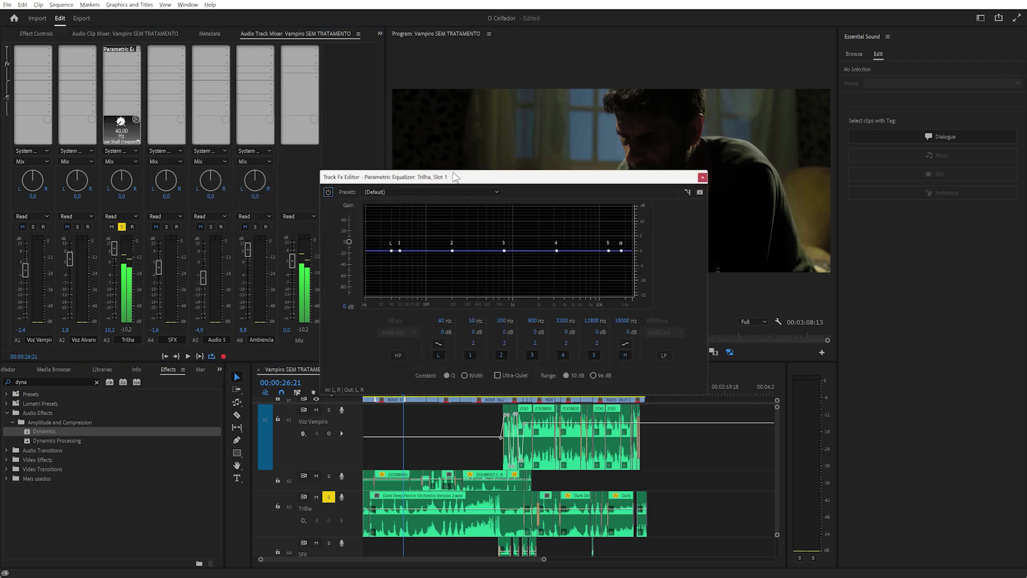
drag(448, 175, 443, 131)
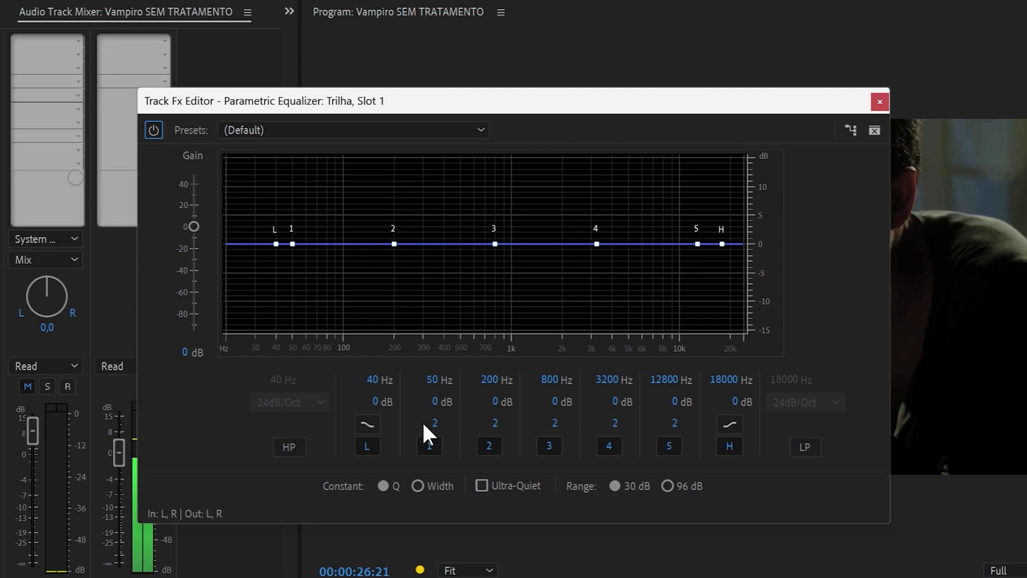
Turn off equalizer bands 1 to 5, leaving only the low and high shelves active.
click(428, 446)
click(488, 447)
click(549, 446)
click(609, 446)
click(669, 446)
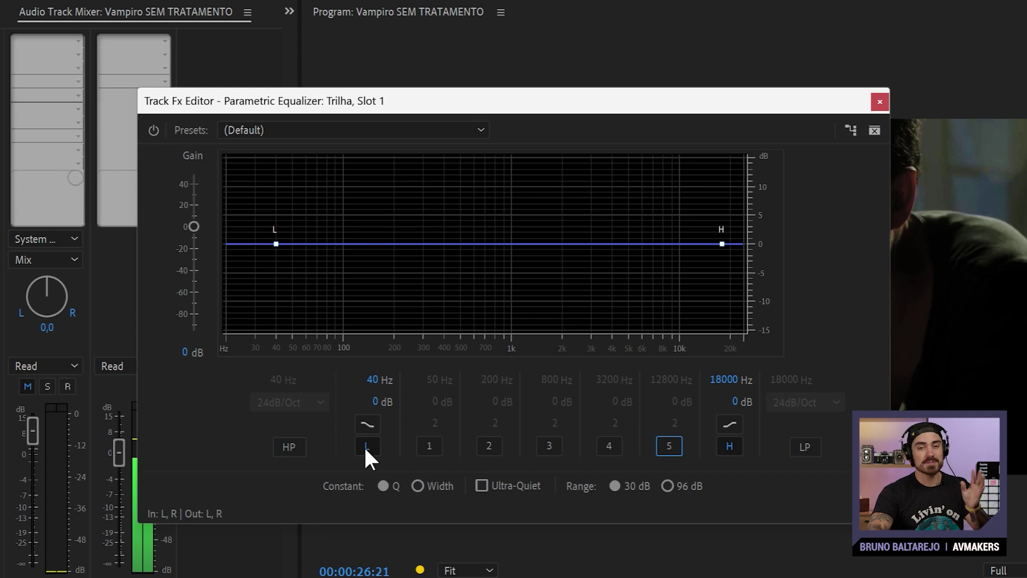
Try the low shelf at 58 Hz with -13.8 dB gain and disable it again.
drag(374, 401, 269, 424)
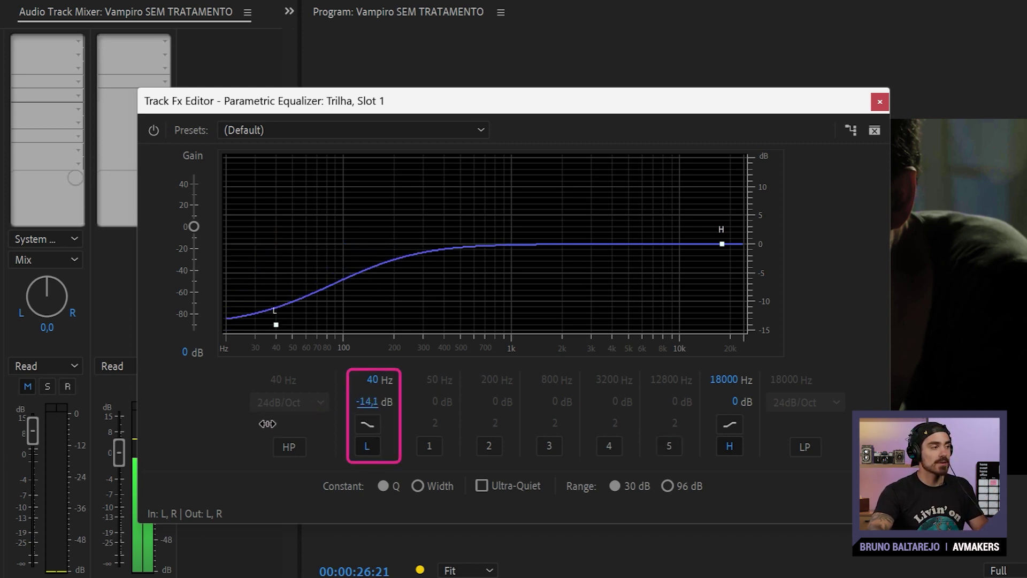
mouse_move(309, 386)
mouse_down()
mouse_move(375, 380)
mouse_move(317, 381)
mouse_up()
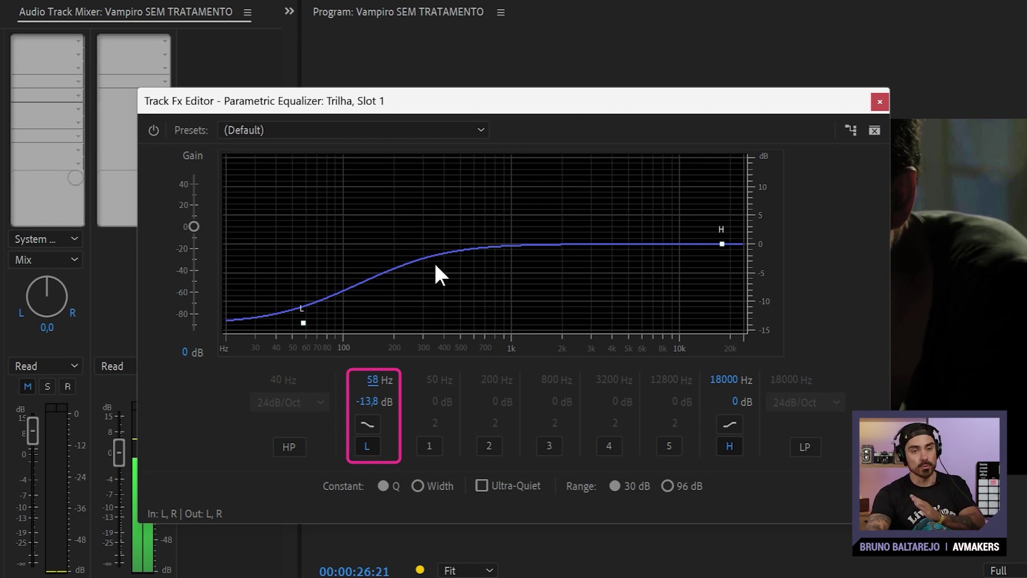
click(367, 446)
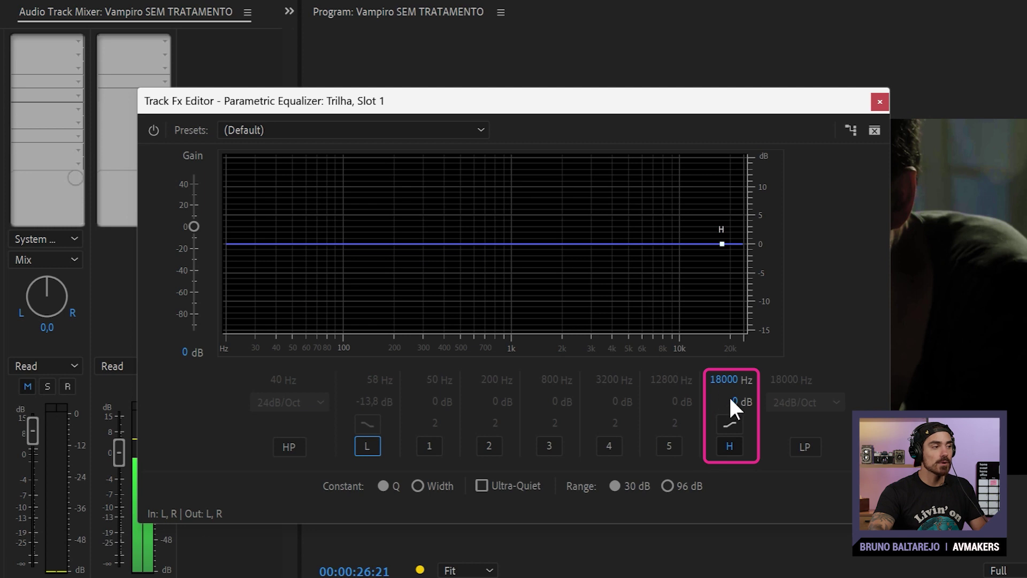
Lower the high shelf to -17.5 dB at about 319 Hz and play the Trilha music, including its louder part.
drag(730, 382, 632, 382)
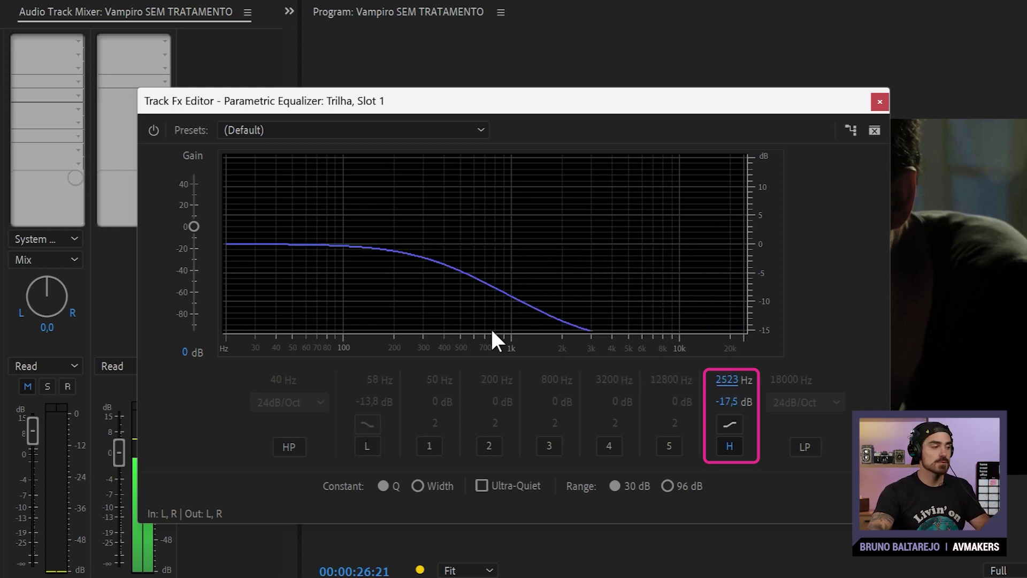
key(space)
drag(605, 227, 562, 223)
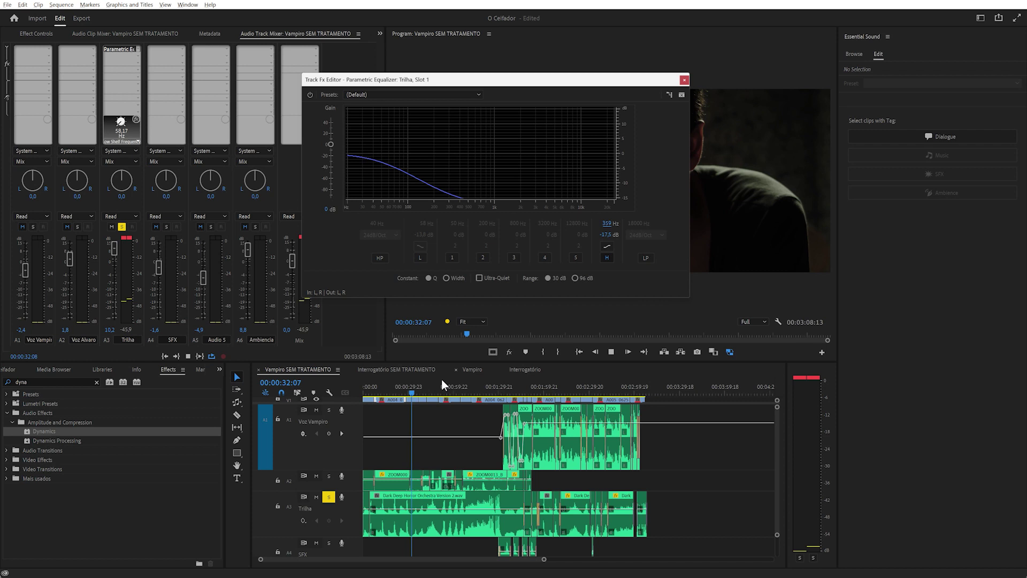
drag(464, 387, 470, 386)
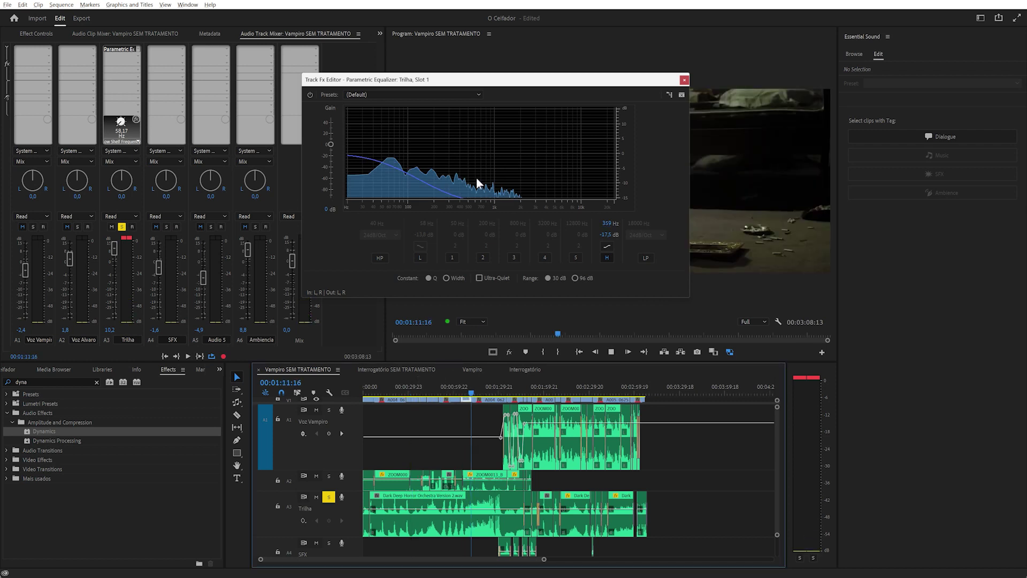
key(space)
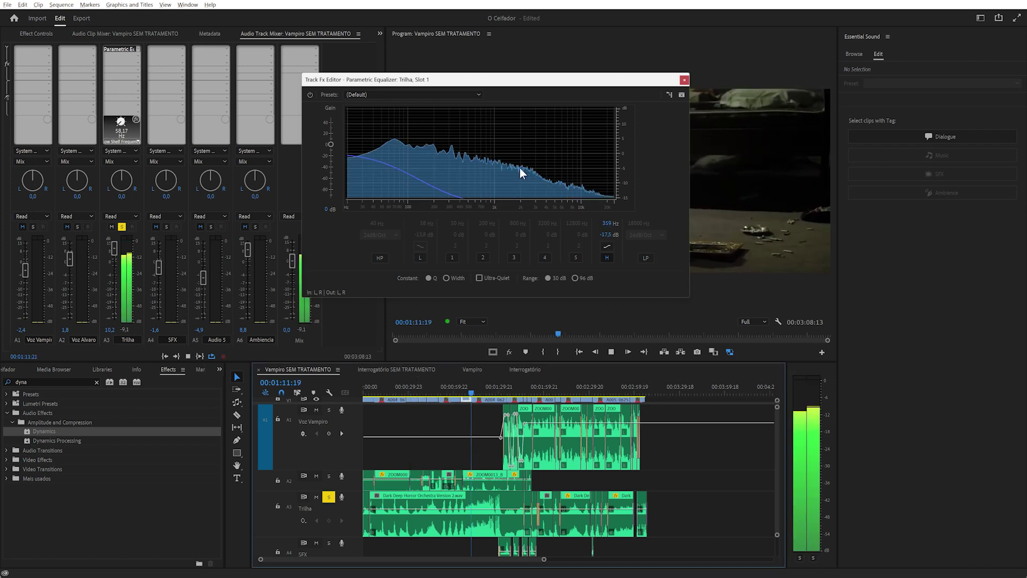
Compare the Trilha music with and without the high shelf during playback.
click(607, 257)
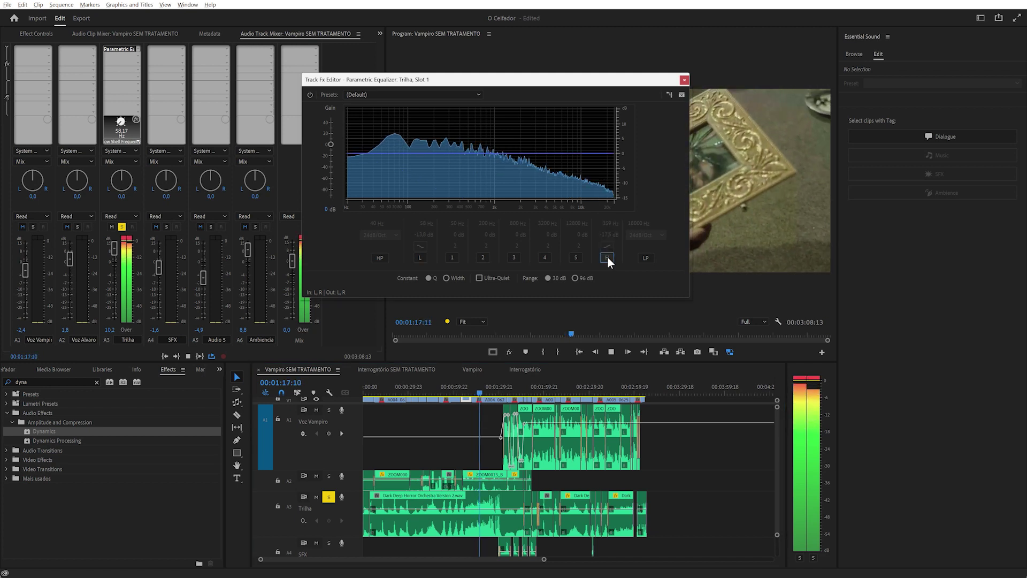
click(608, 256)
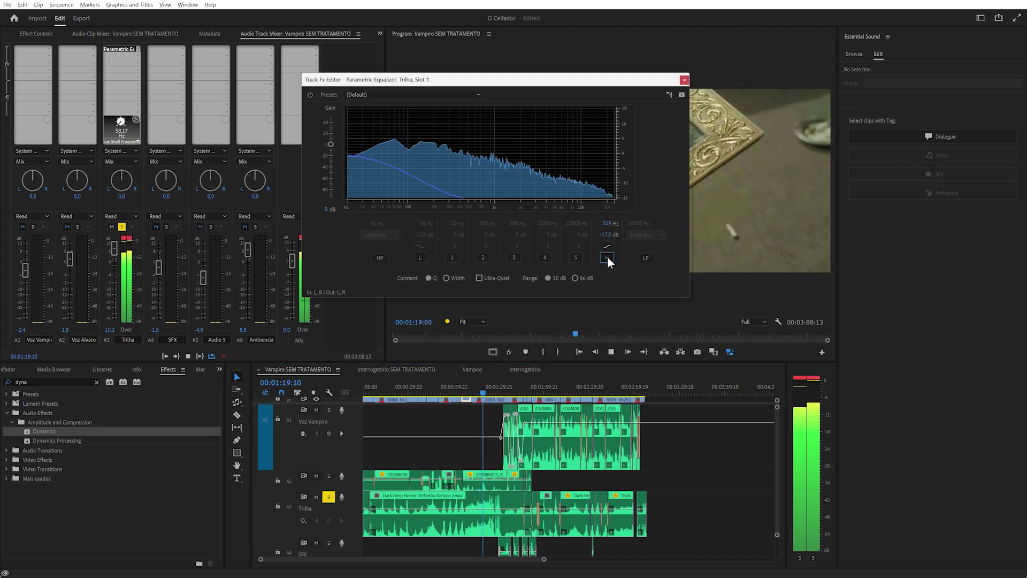
click(607, 257)
key(space)
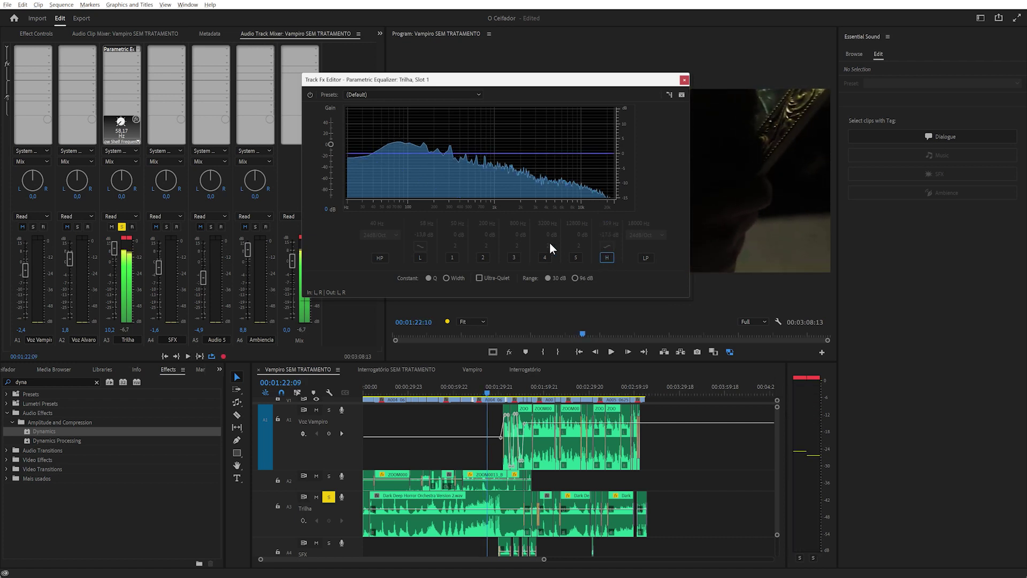
Try equalizer band 2, disable it again and re-enable the high shelf at 1233 Hz.
click(483, 258)
click(483, 256)
click(605, 257)
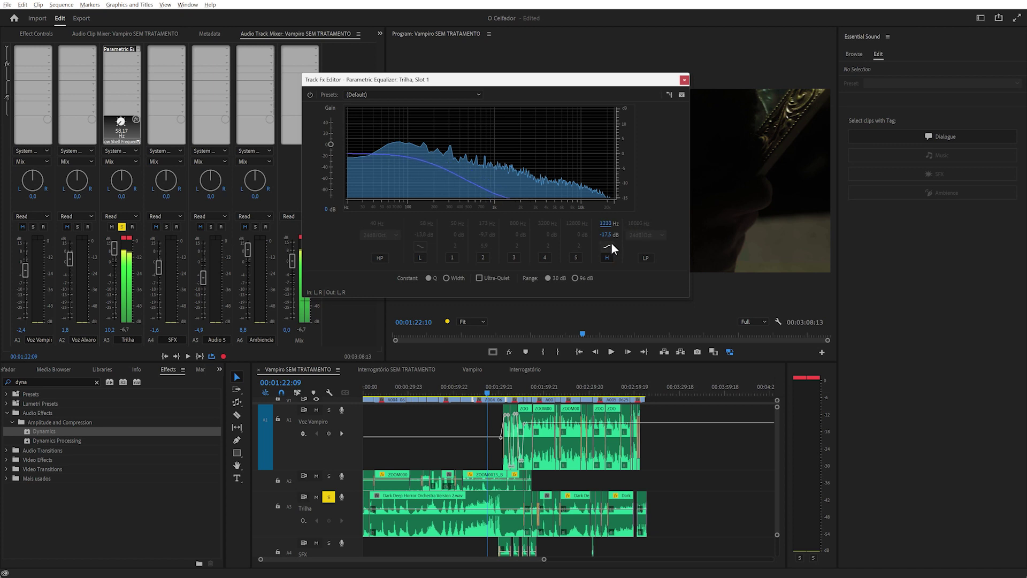
Find the Pitch Shifter effect, apply it to the ZOOM0034_Tr1.WAV clip on Voz Vampiro and show that track's clip keyframes.
key(space)
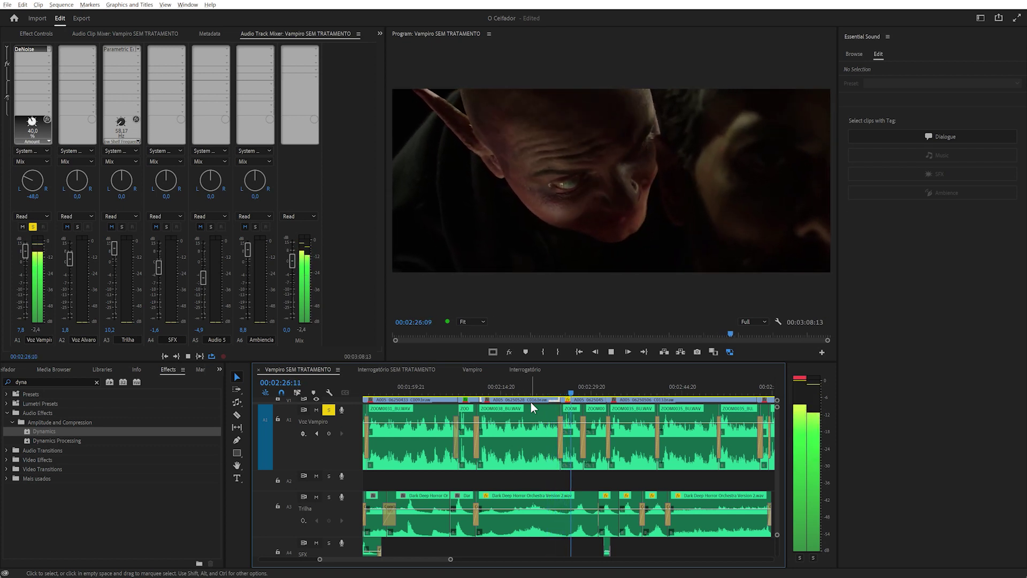
key(space)
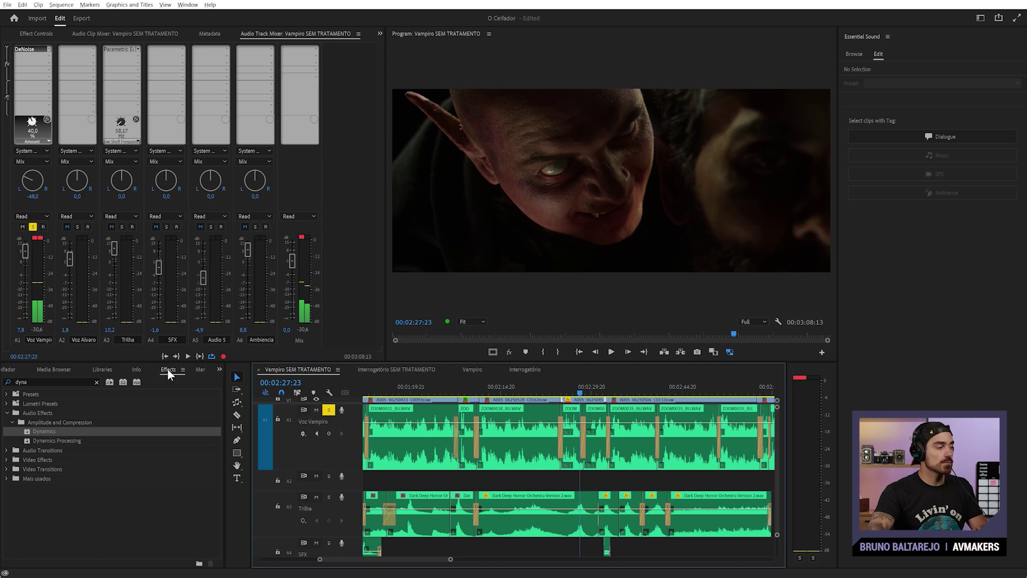
click(8, 381)
text(pit)
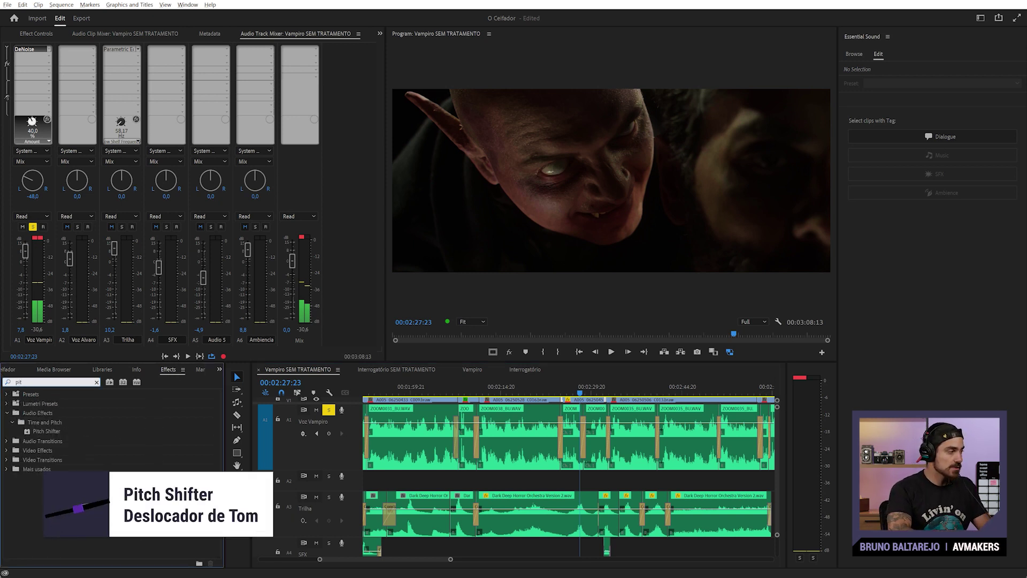
drag(45, 431, 594, 428)
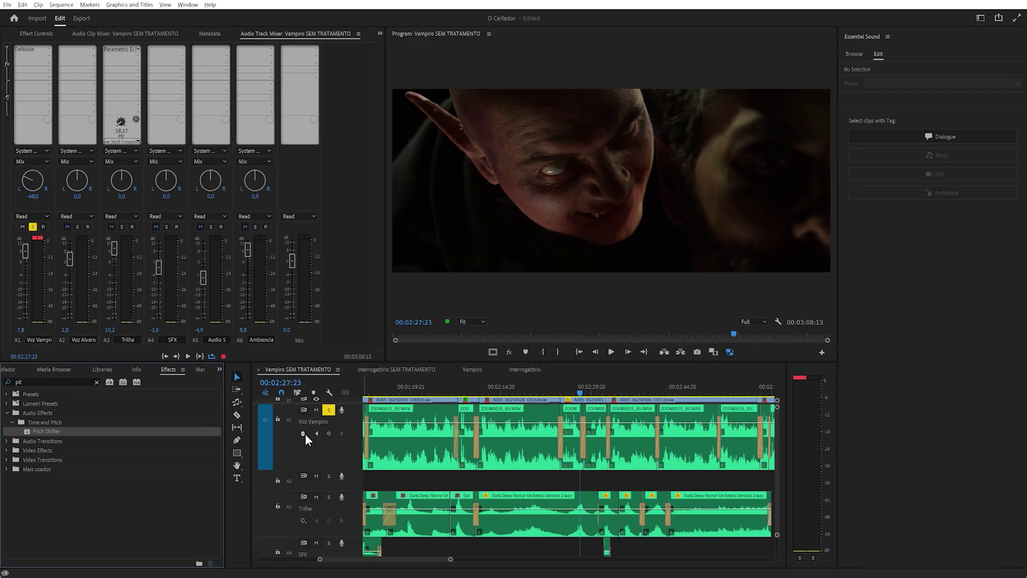
click(304, 434)
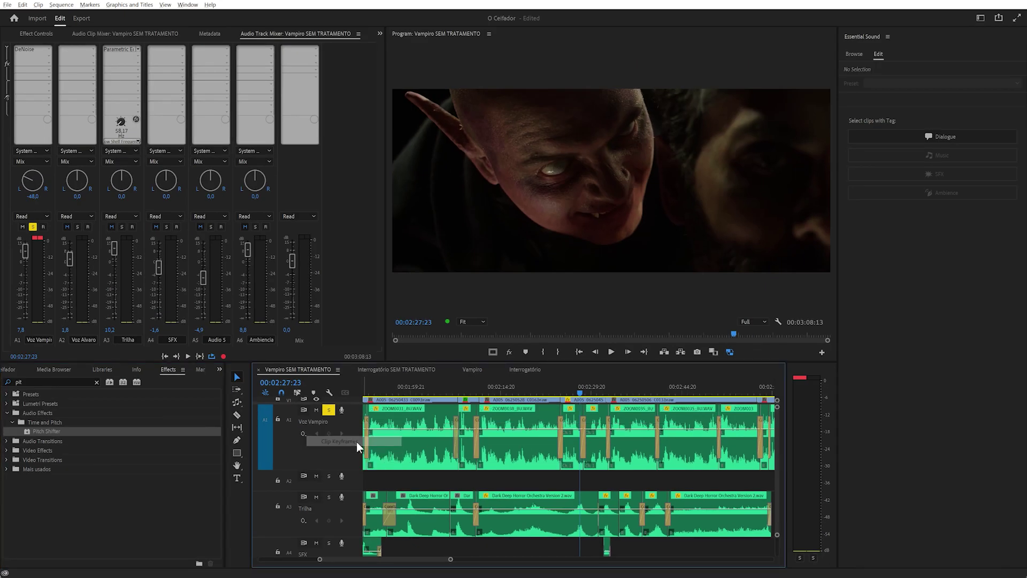
click(589, 452)
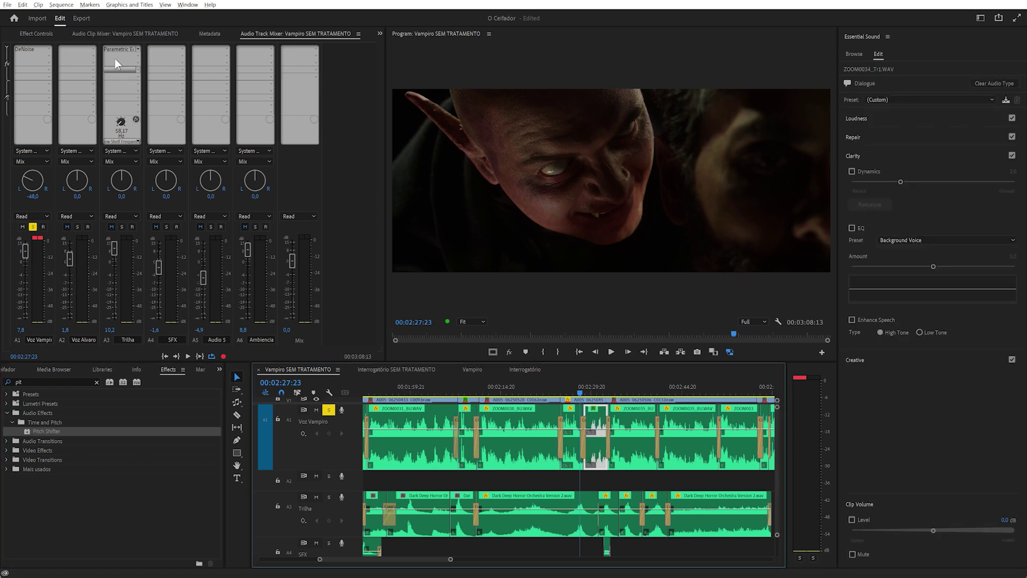
Open the custom setup of the clip's Pitch Shifter and transpose the voice to -5 semi-tones.
click(39, 33)
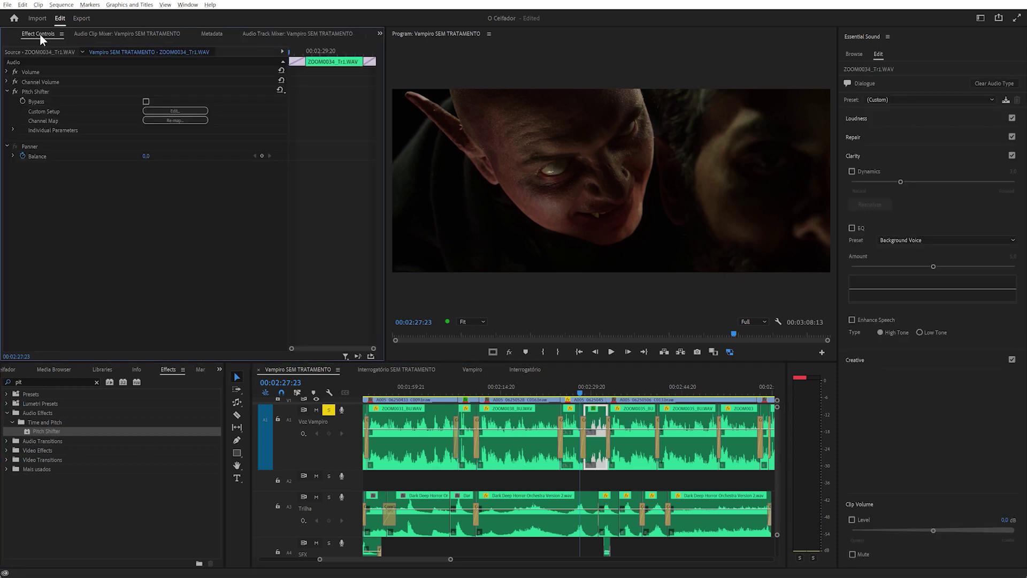
click(168, 111)
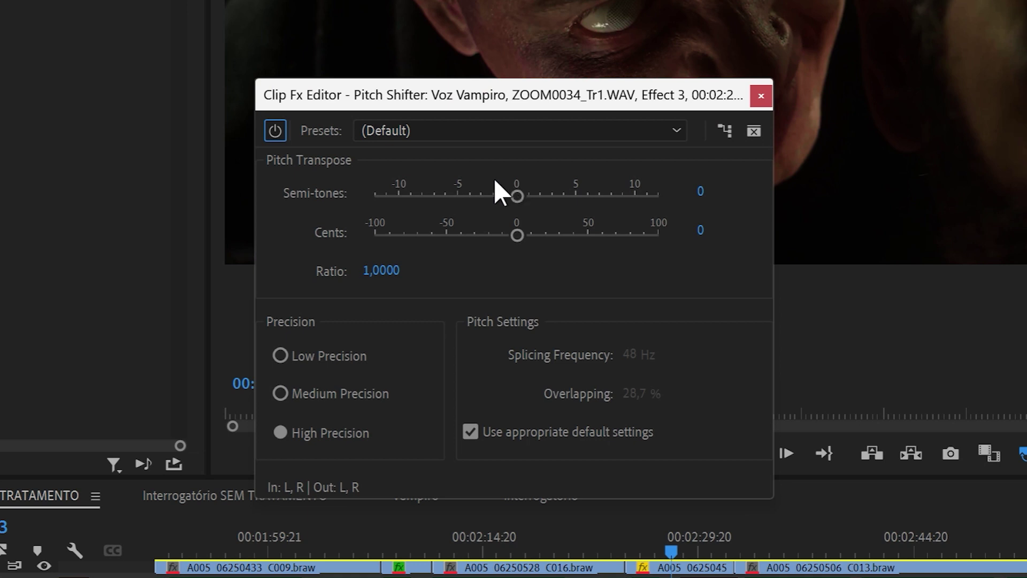
drag(459, 204, 454, 204)
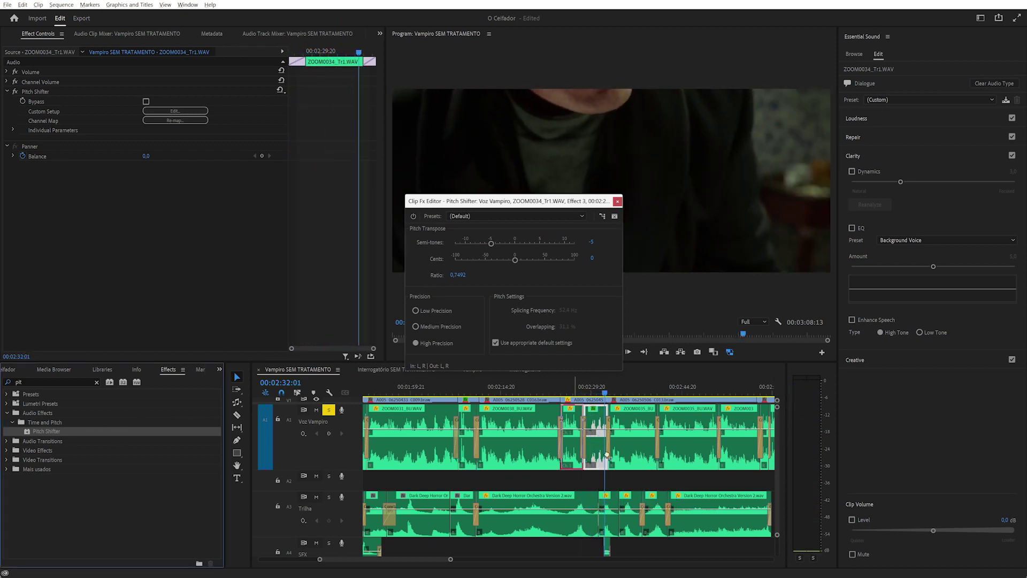
Apply the Pitch Shifter to the preceding ZOOM0034_Tr1.WAV clip on Voz Vampiro, lower its semi-tones and play back the result.
click(576, 457)
click(195, 111)
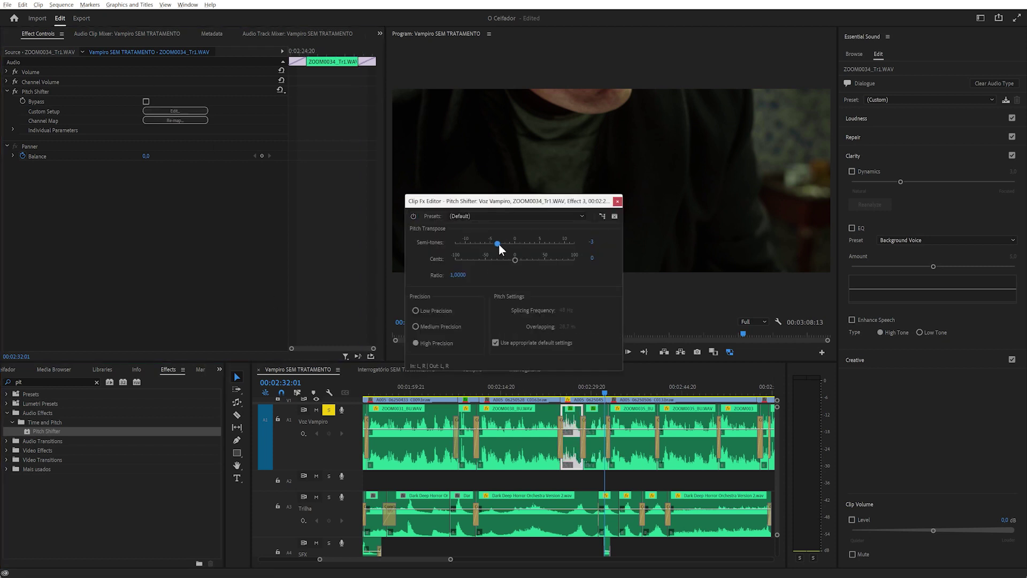
click(563, 391)
key(space)
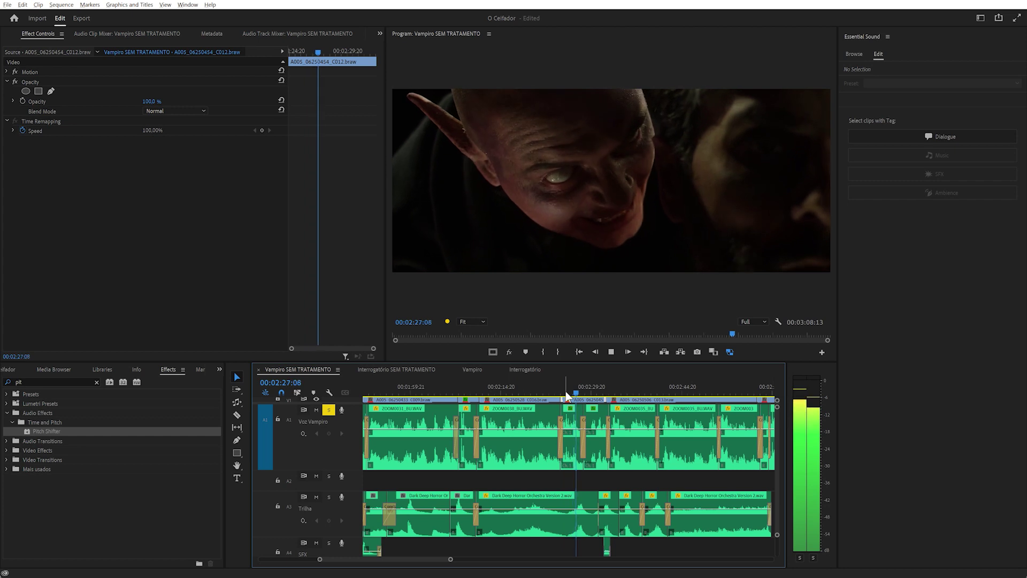
key(space)
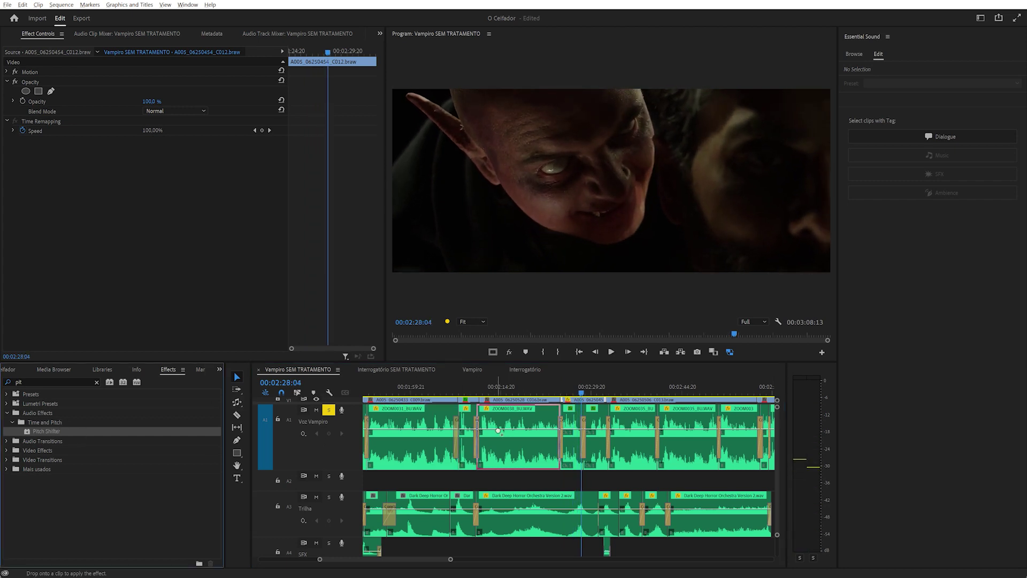
Apply the Pitch Shifter to the ZOOM0038_BU.WAV clip, transpose it to -5 semi-tones and listen to the vampire's voice.
drag(496, 430, 510, 429)
click(185, 113)
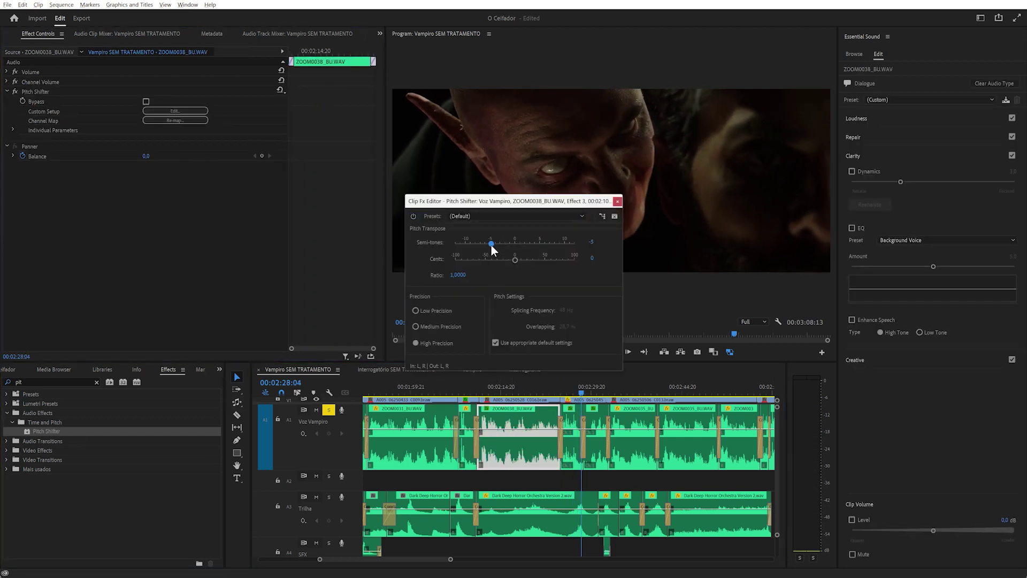
click(526, 387)
key(space)
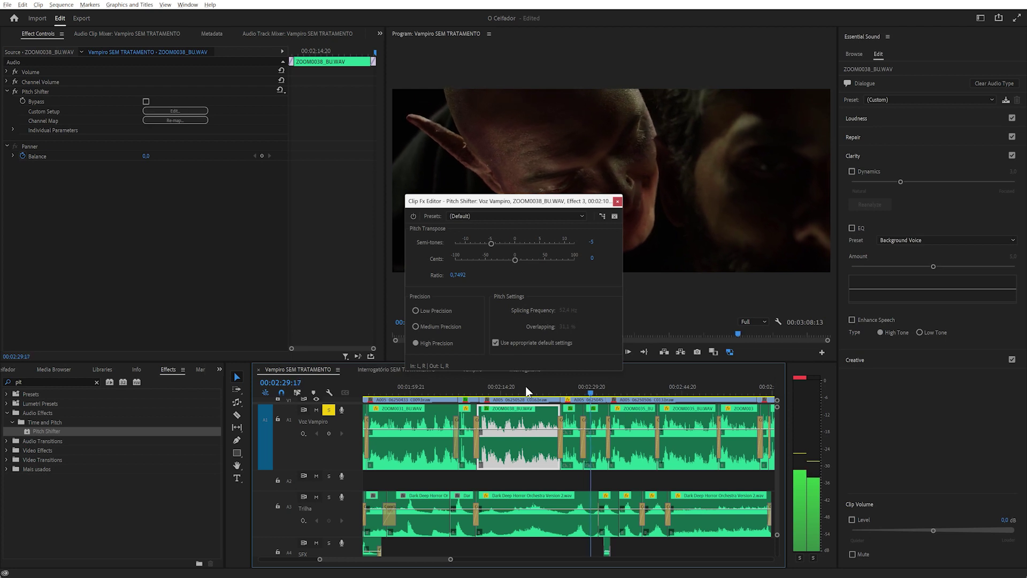
key(Escape)
key(space)
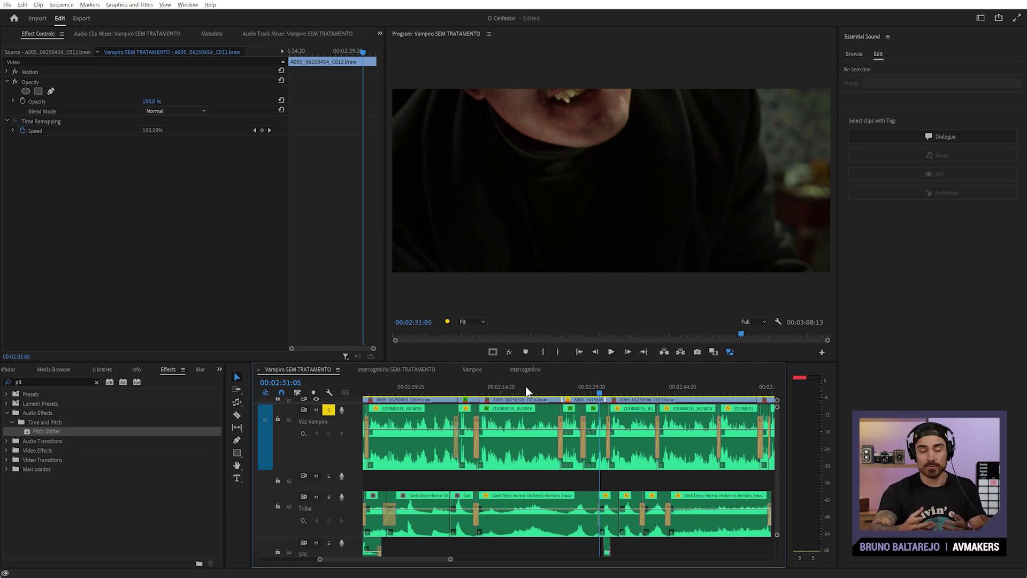
Close the Pitch Shifter setup of the ZOOM0038_BU.WAV clip and remove the effect from both ZOOM0034_Tr1.WAV clips on Voz Vampiro.
click(520, 448)
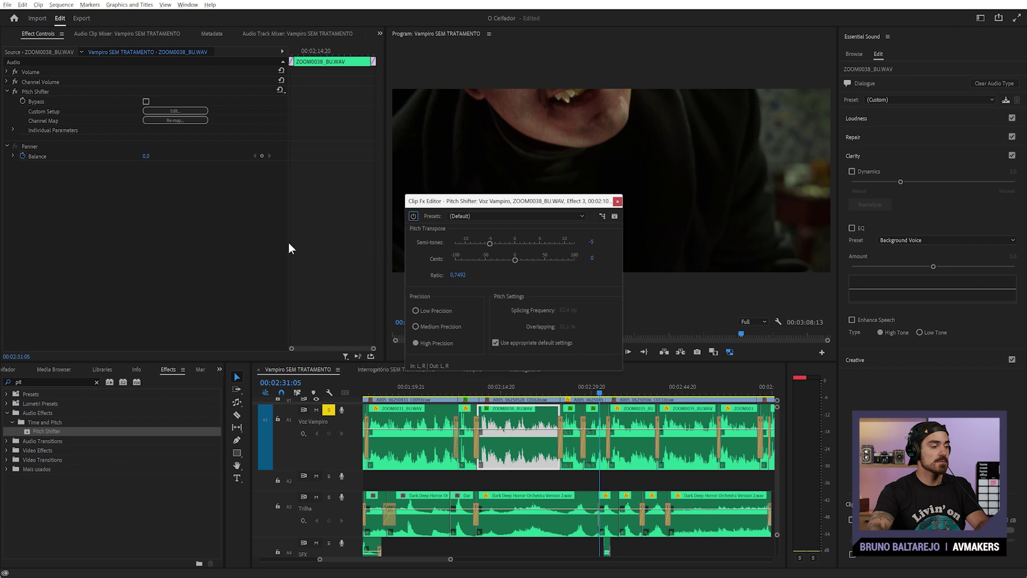
click(617, 201)
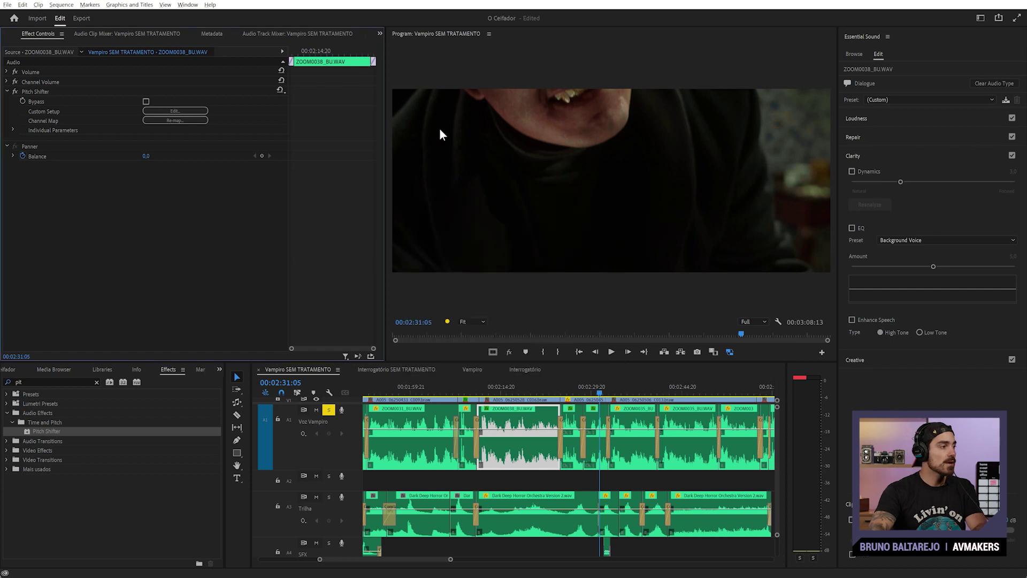
click(577, 454)
click(40, 93)
key(Delete)
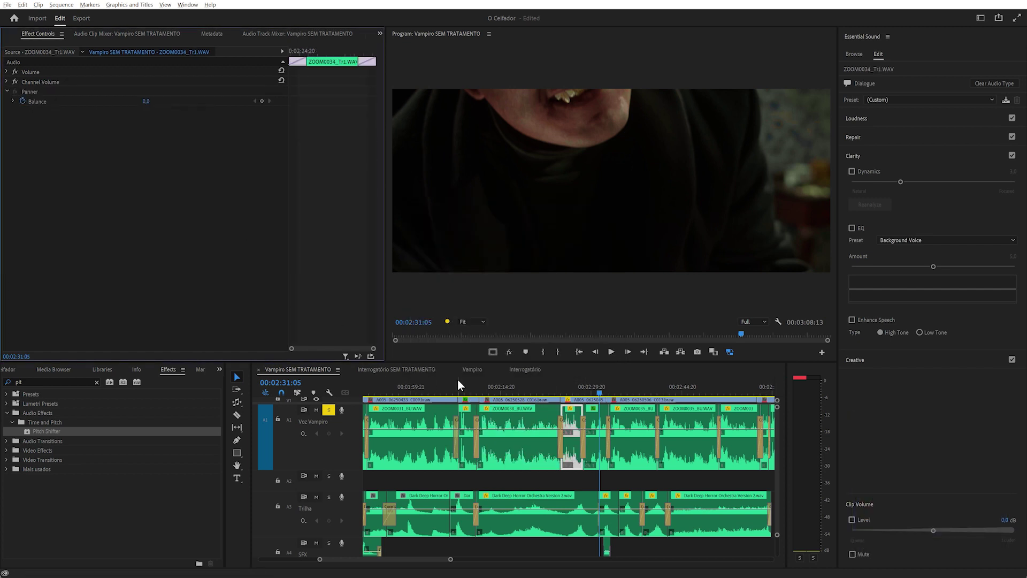
click(598, 458)
click(38, 92)
key(Delete)
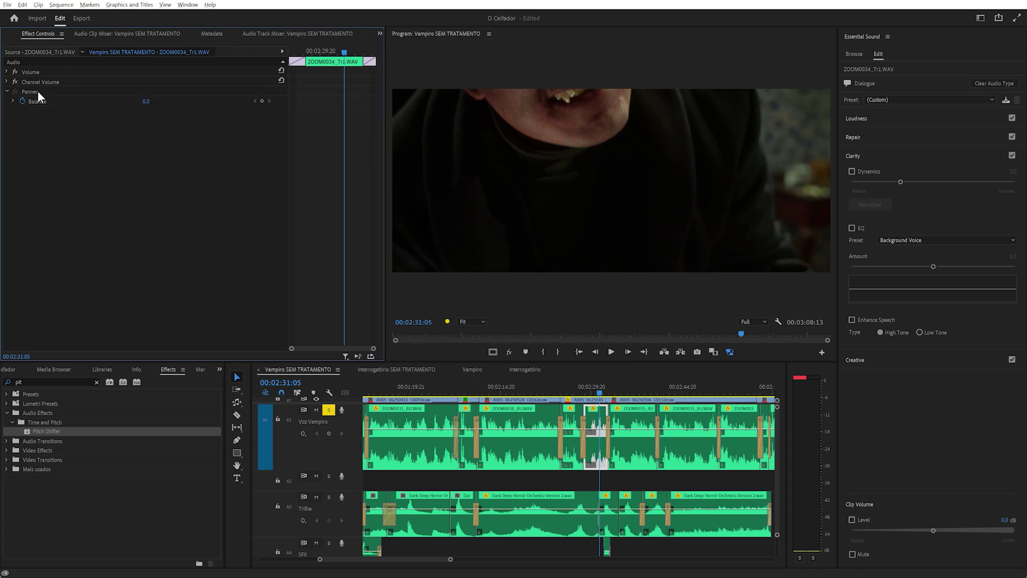
Add a Pitch Shifter to the whole Voz Vampiro track after DeNoise in the Audio Track Mixer and transpose it to -6 semi-tones.
click(289, 33)
click(49, 56)
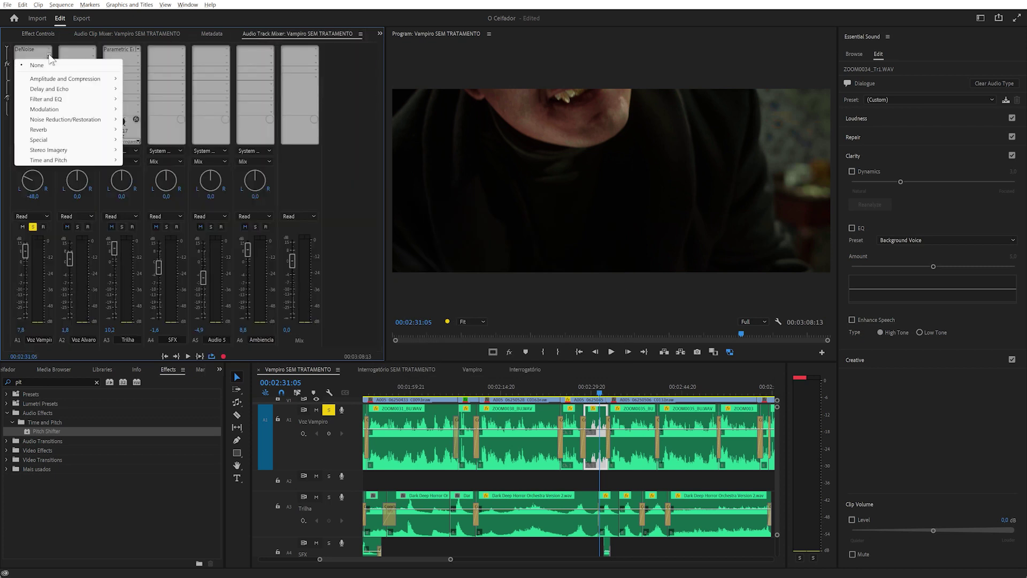
mouse_move(70, 144)
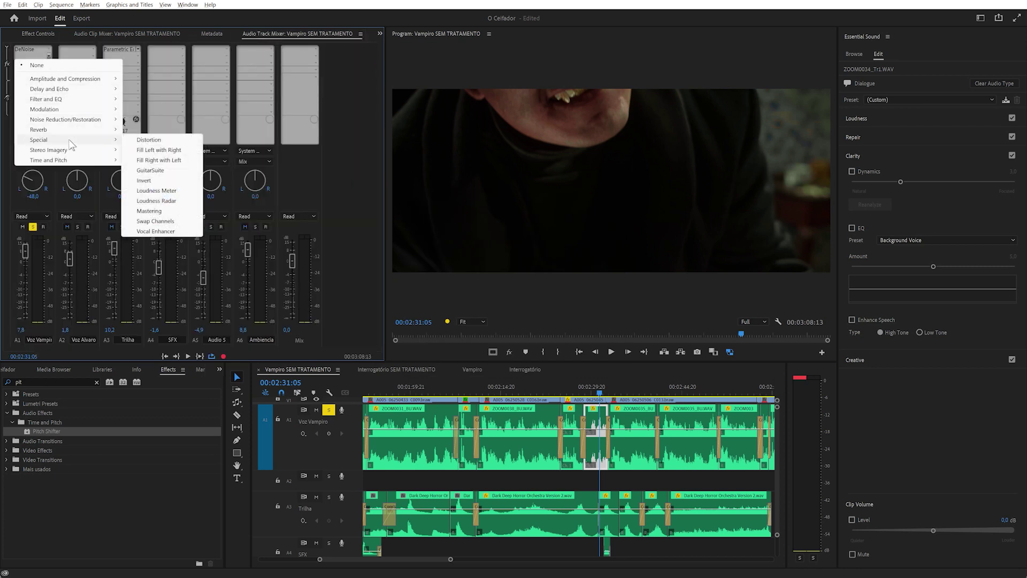
mouse_move(71, 161)
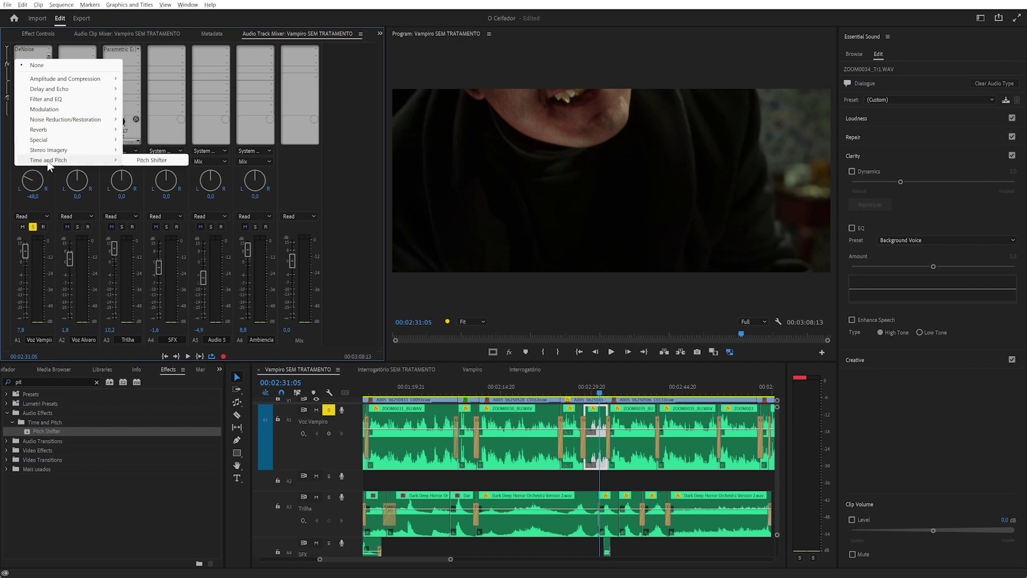
click(141, 161)
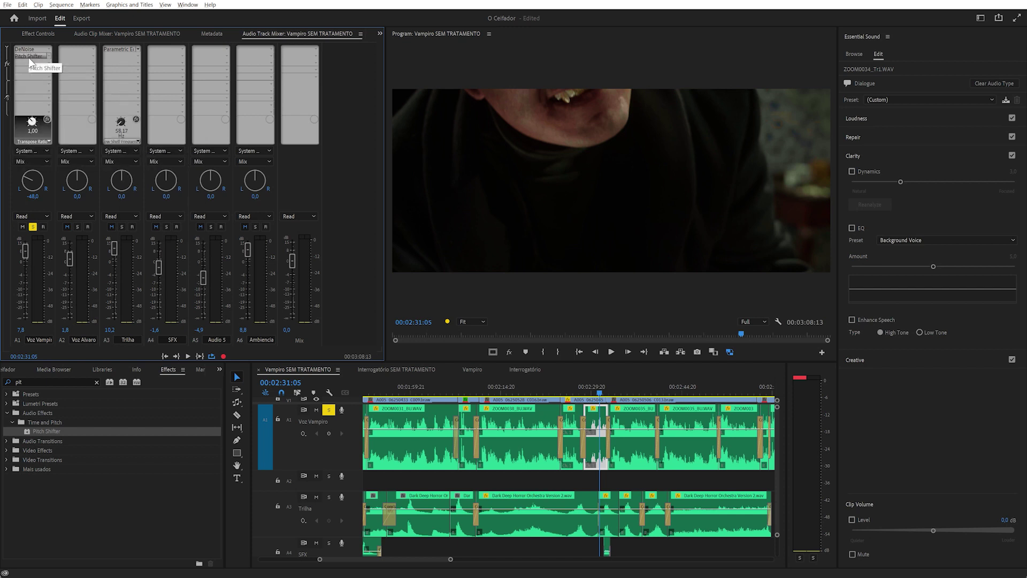
double_click(29, 58)
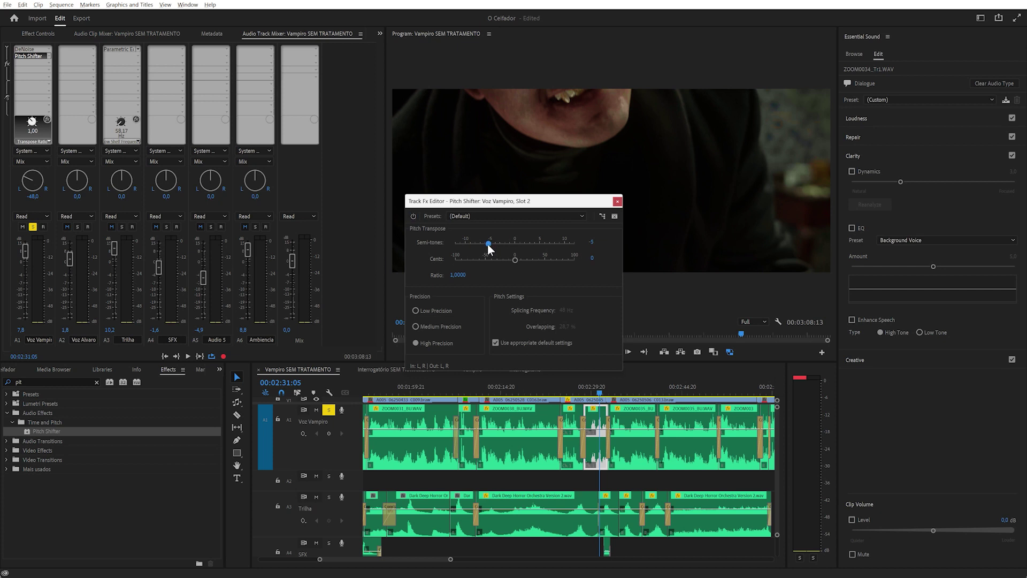
Listen to the pitch-shifted Voz Vampiro track from about 00:02:36:09.
drag(613, 391, 632, 394)
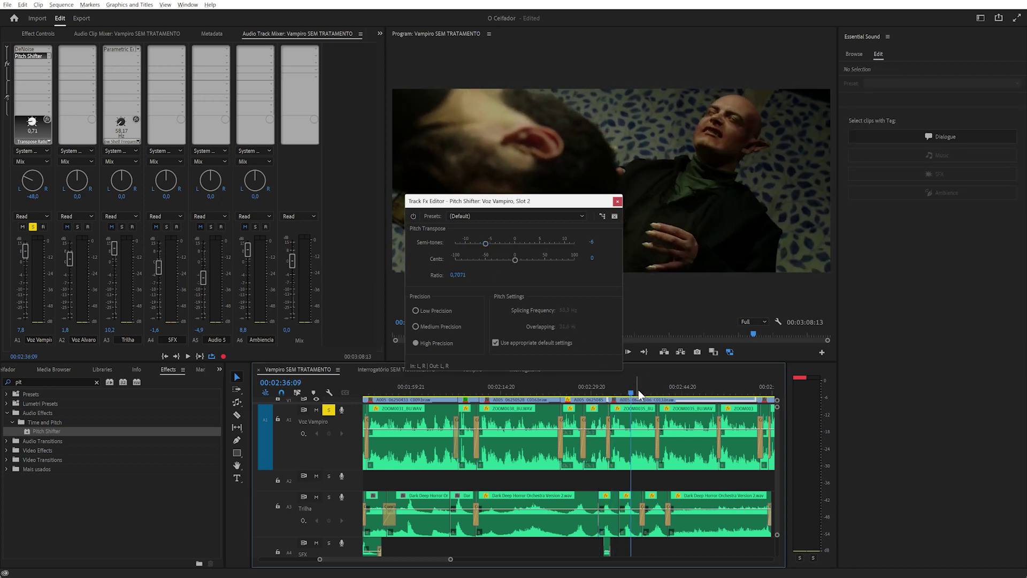
key(space)
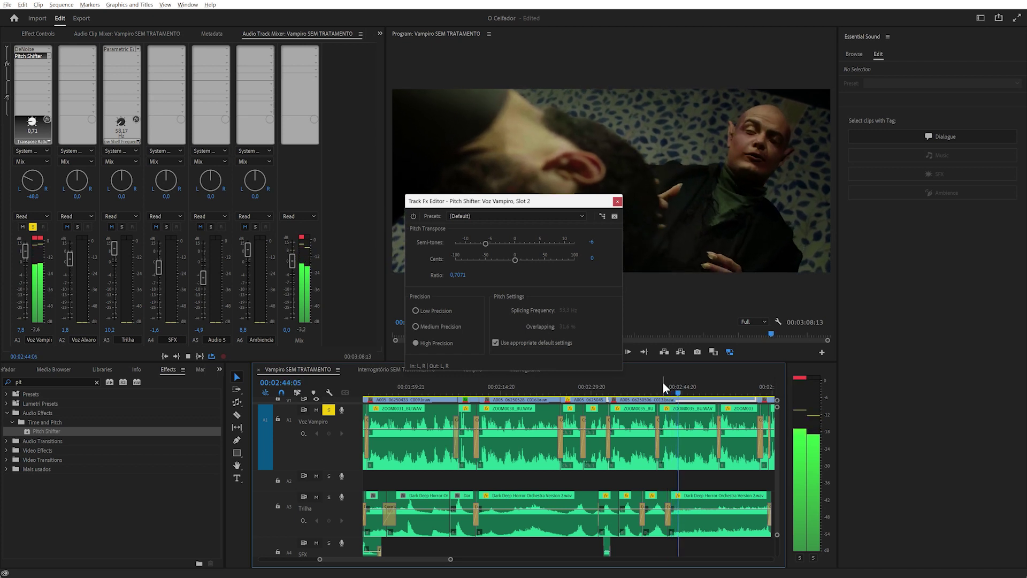
key(space)
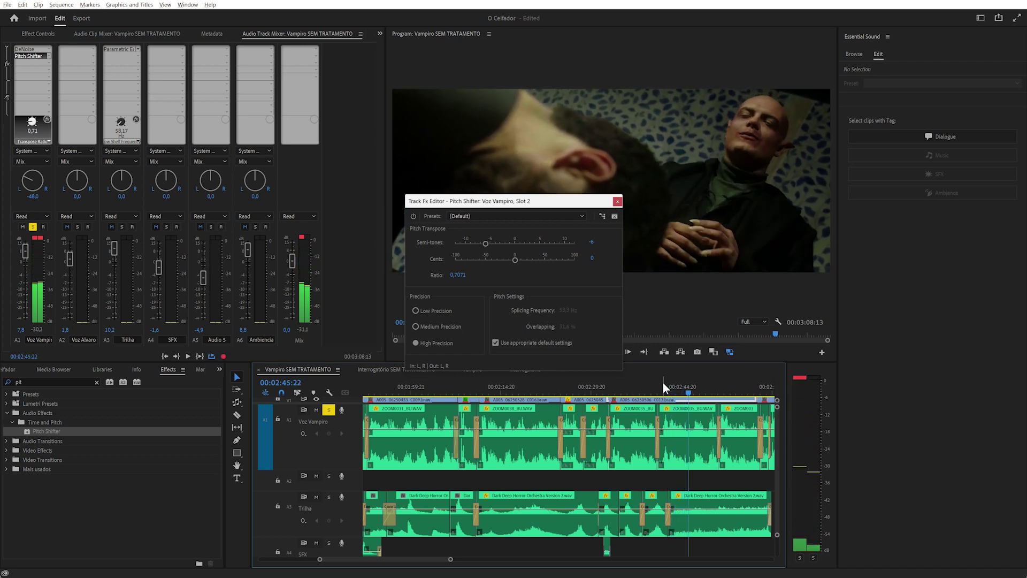